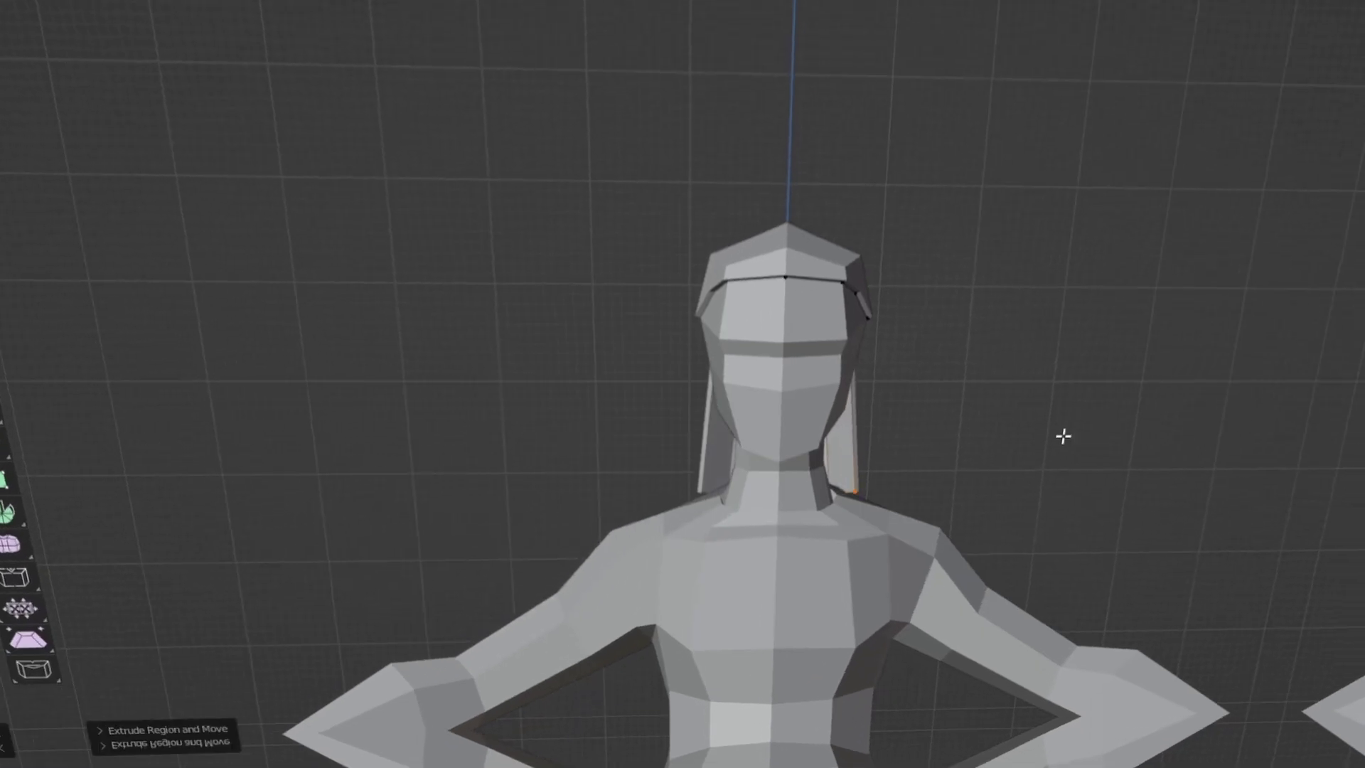
Select the head's hair faces in face mode and grow the selection to the forehead and neck
{"action": "middle_click_drag", "start_coordinate": [1062, 436], "coordinate": [829, 360]}
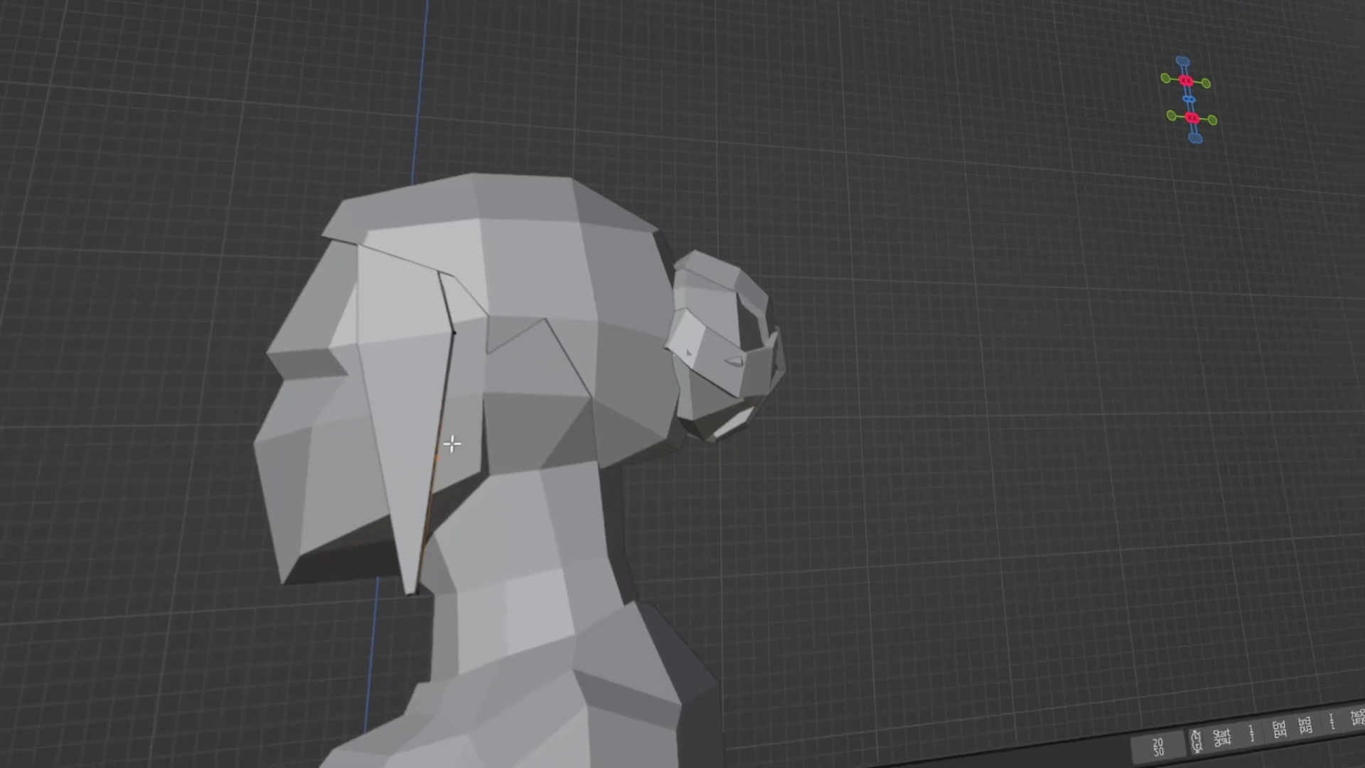
{"action": "middle_click_drag", "start_coordinate": [451, 464], "coordinate": [760, 340]}
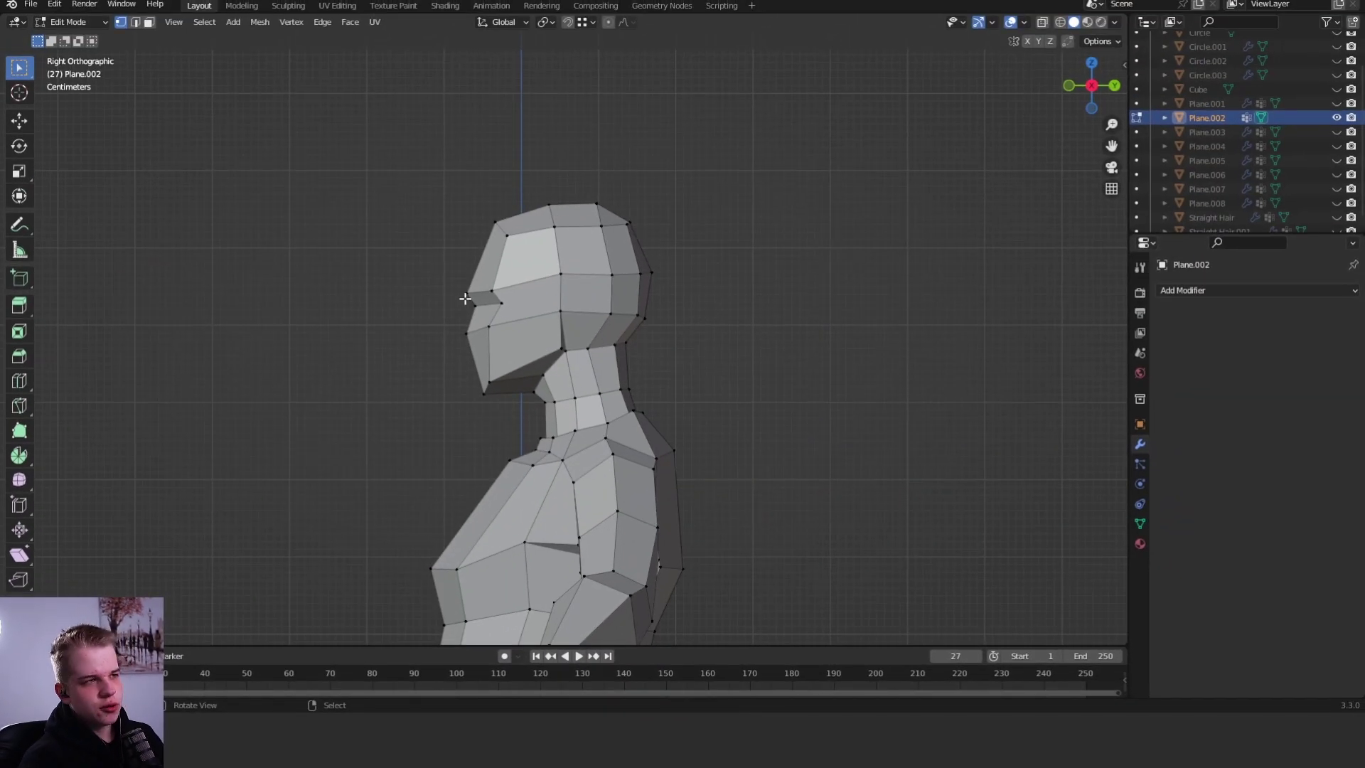
{"action": "scroll", "coordinate": [725, 267], "scroll_direction": "up", "scroll_amount": 2}
{"action": "key", "text": "3"}
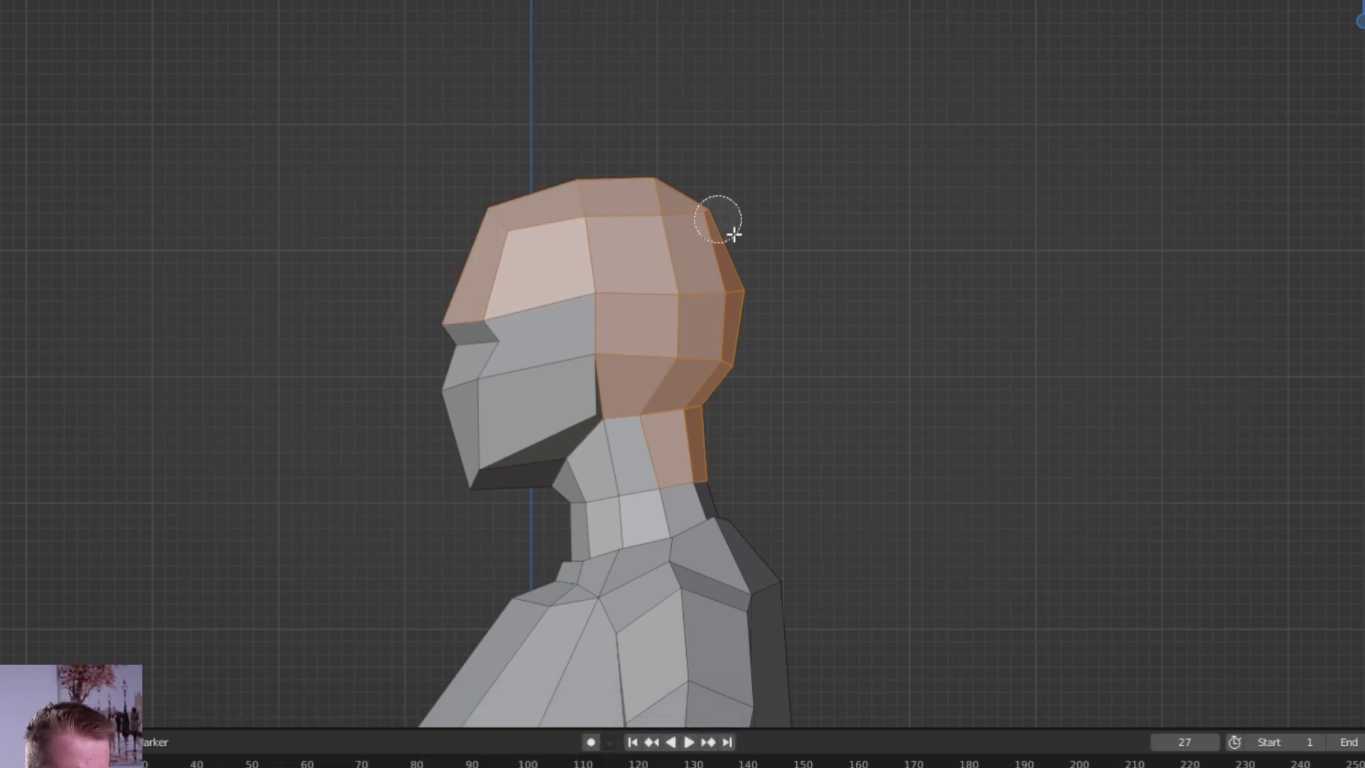
{"action": "key", "text": "Escape"}
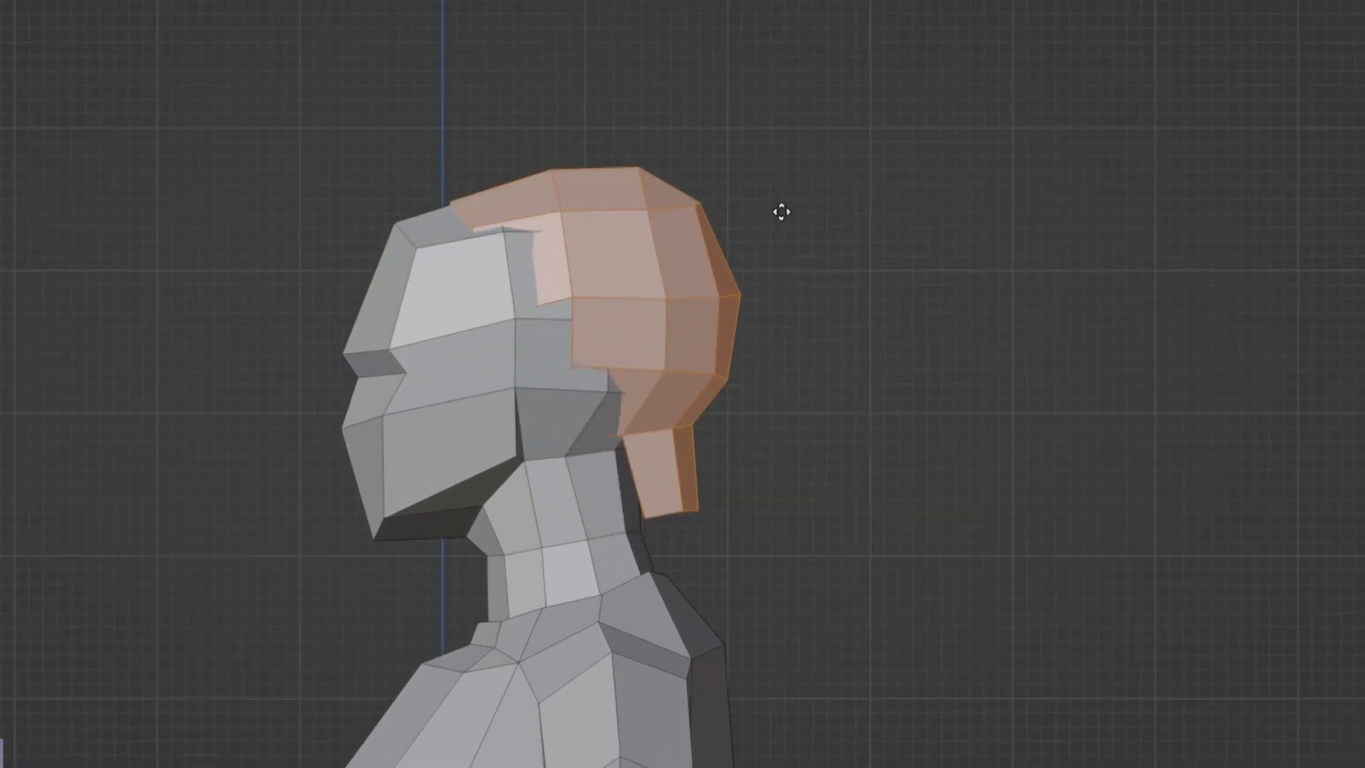
{"action": "key", "text": "ctrl+KP_Add"}
Separate the selected hair faces into a new object and add a Solidify of -0.011 m thickness
{"action": "key", "text": "p"}
{"action": "left_click", "coordinate": [806, 194]}
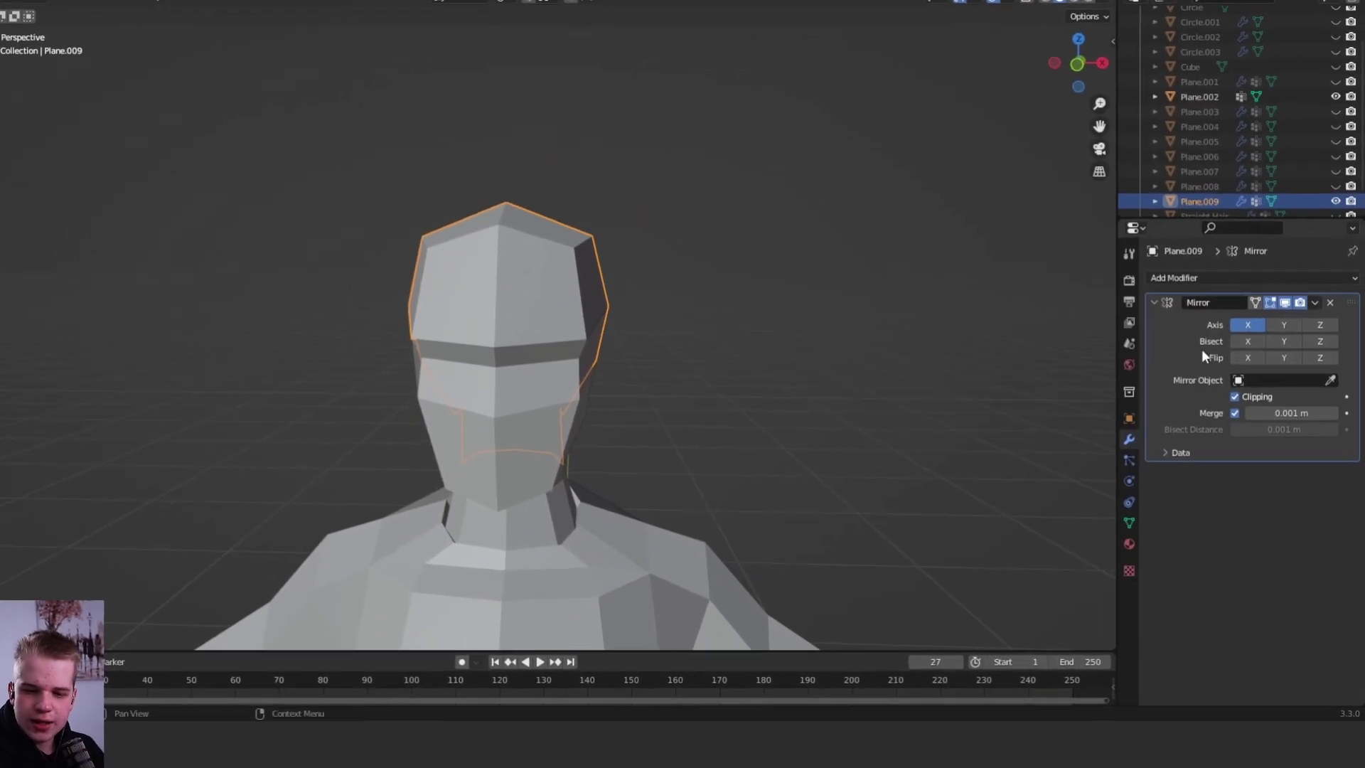
{"action": "left_click", "coordinate": [1208, 277]}
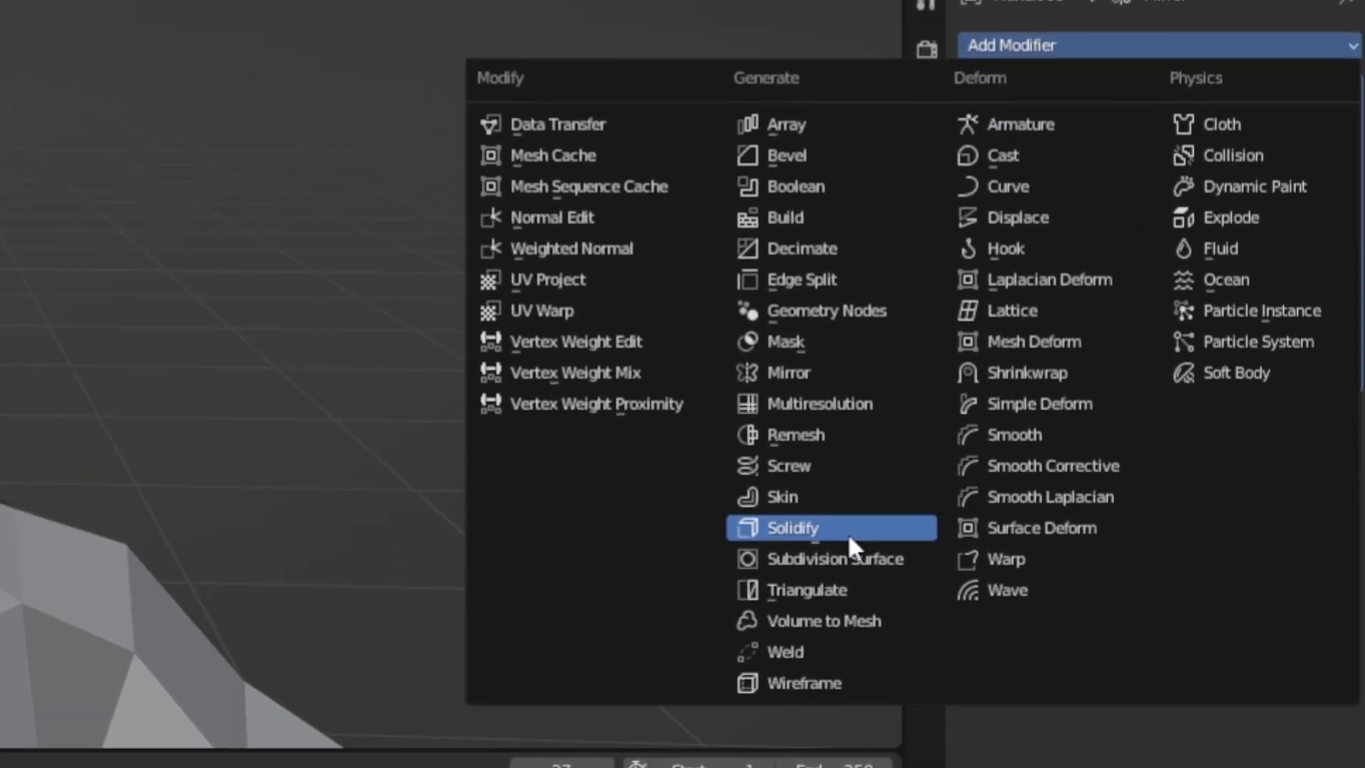
{"action": "left_click", "coordinate": [1085, 554]}
{"action": "left_click_drag", "start_coordinate": [1280, 514], "coordinate": [1230, 524]}
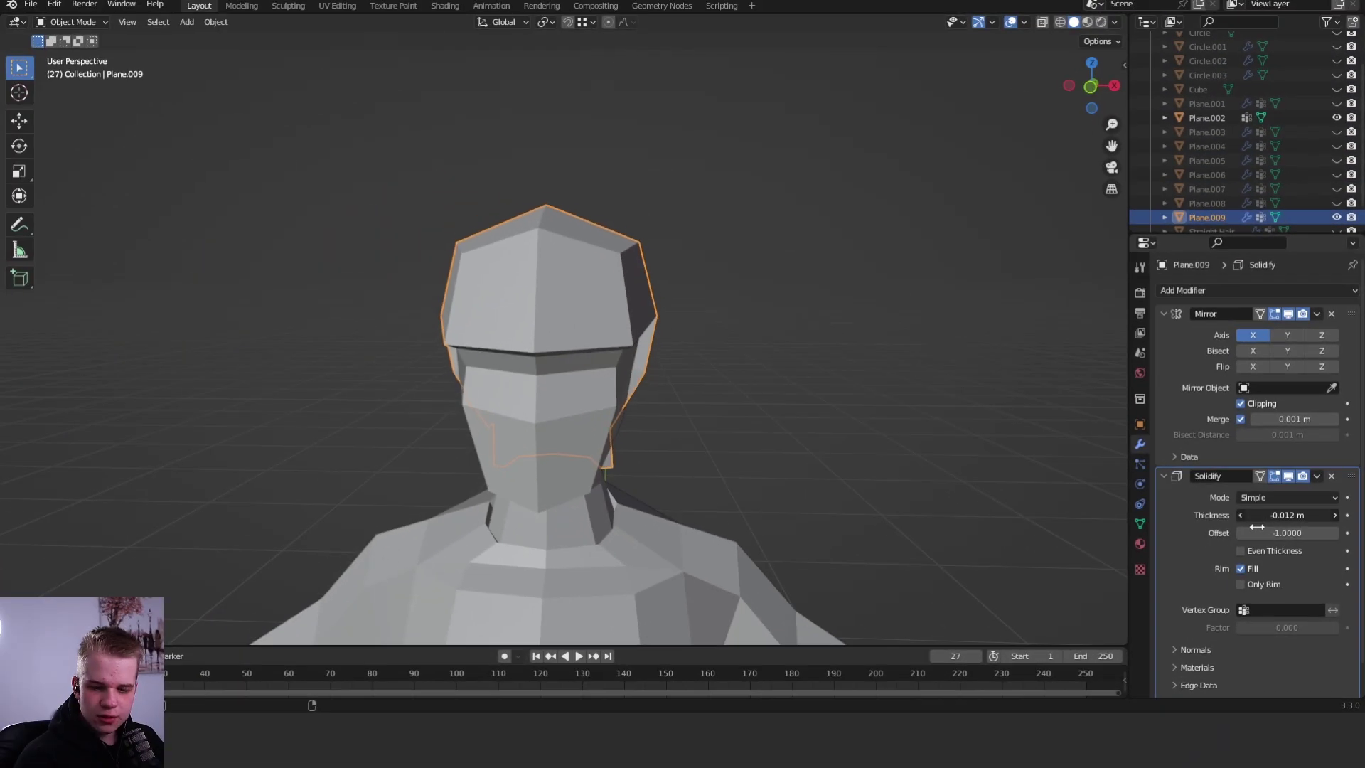
{"action": "middle_click_drag", "start_coordinate": [835, 484], "coordinate": [1064, 408]}
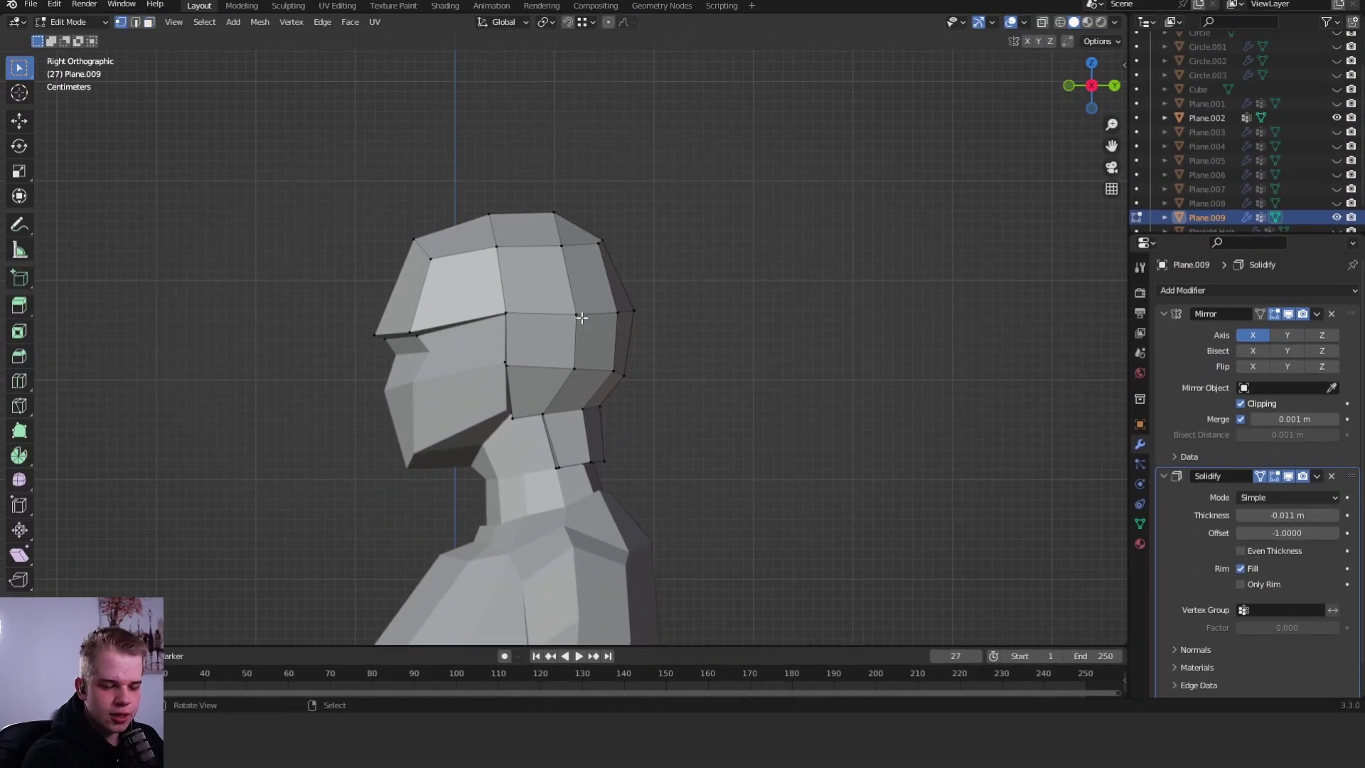
{"action": "middle_click_drag", "start_coordinate": [581, 318], "coordinate": [591, 310], "text": "ctrl"}
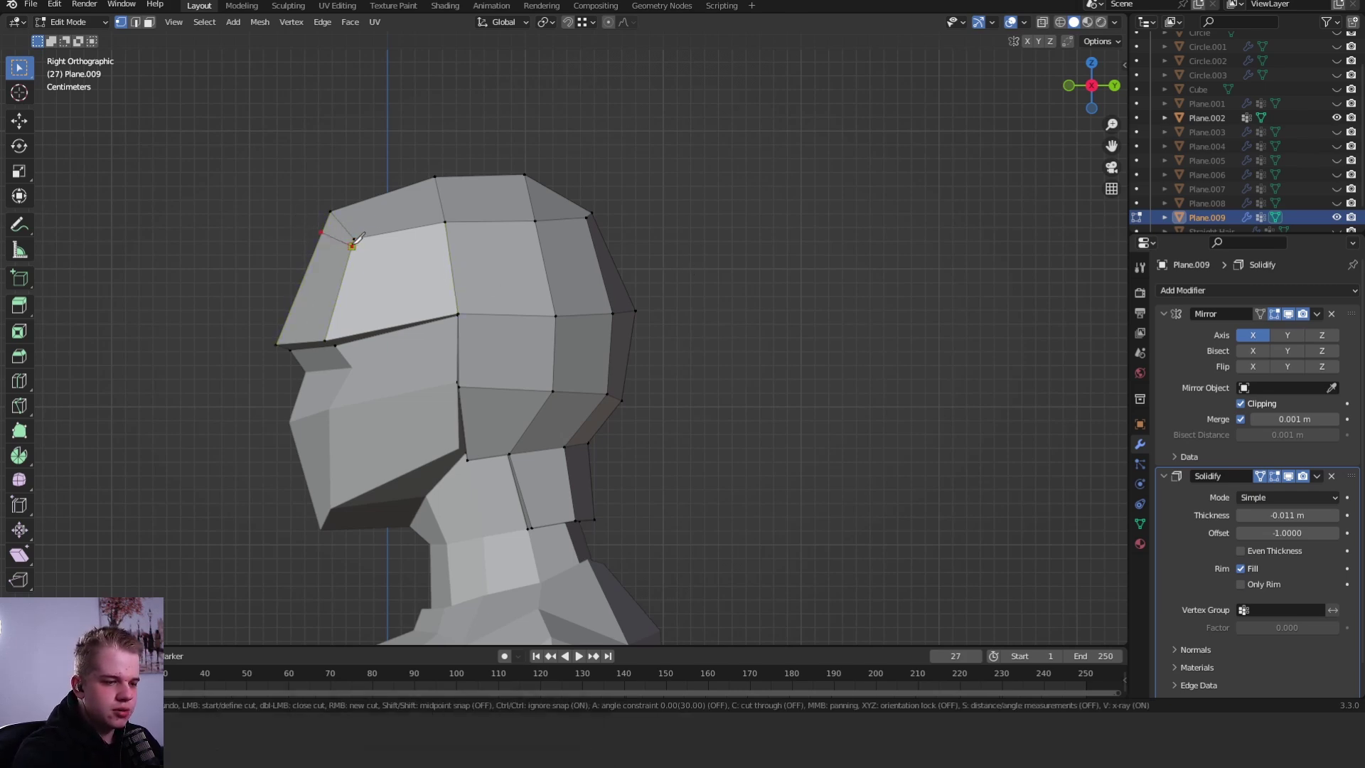
Knife-cut across the hair fringe and delete the hair faces above the ear
{"action": "left_click", "coordinate": [409, 263]}
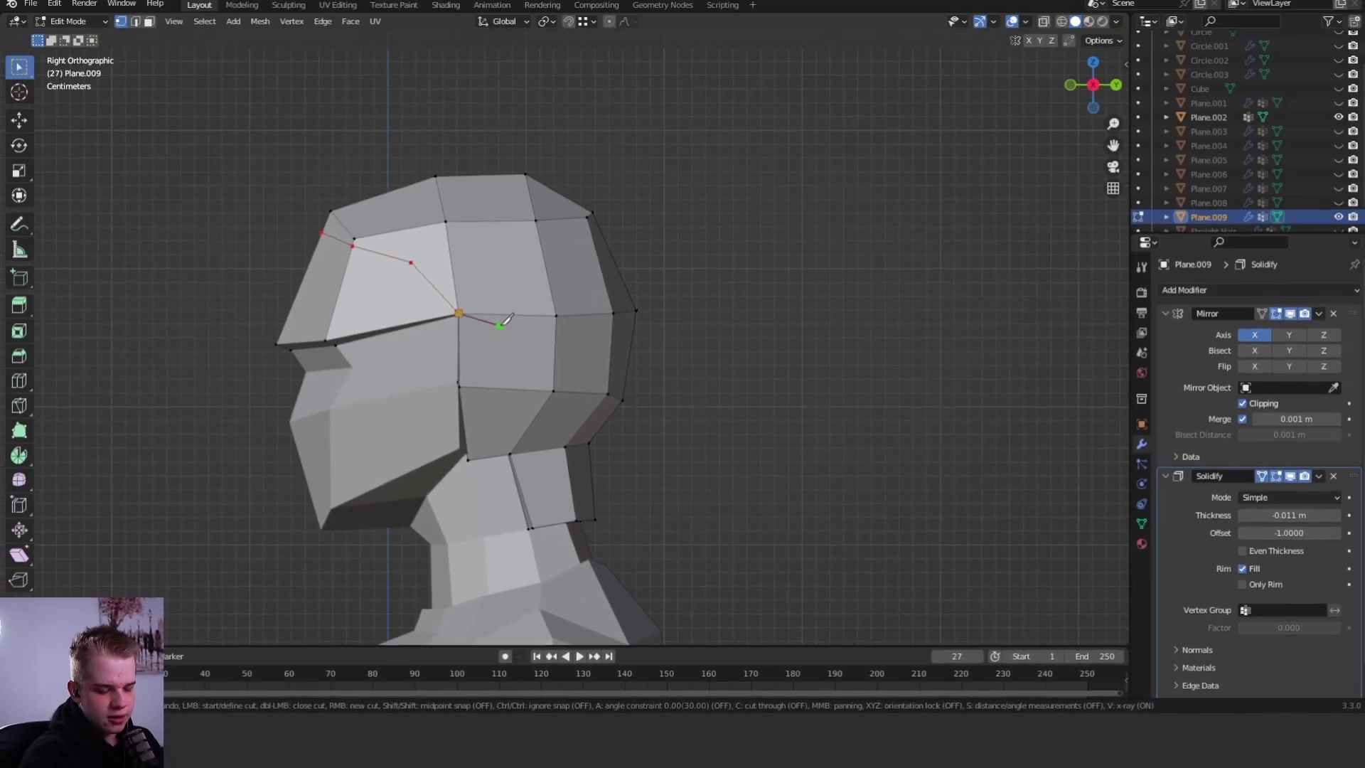
{"action": "key", "text": "Return"}
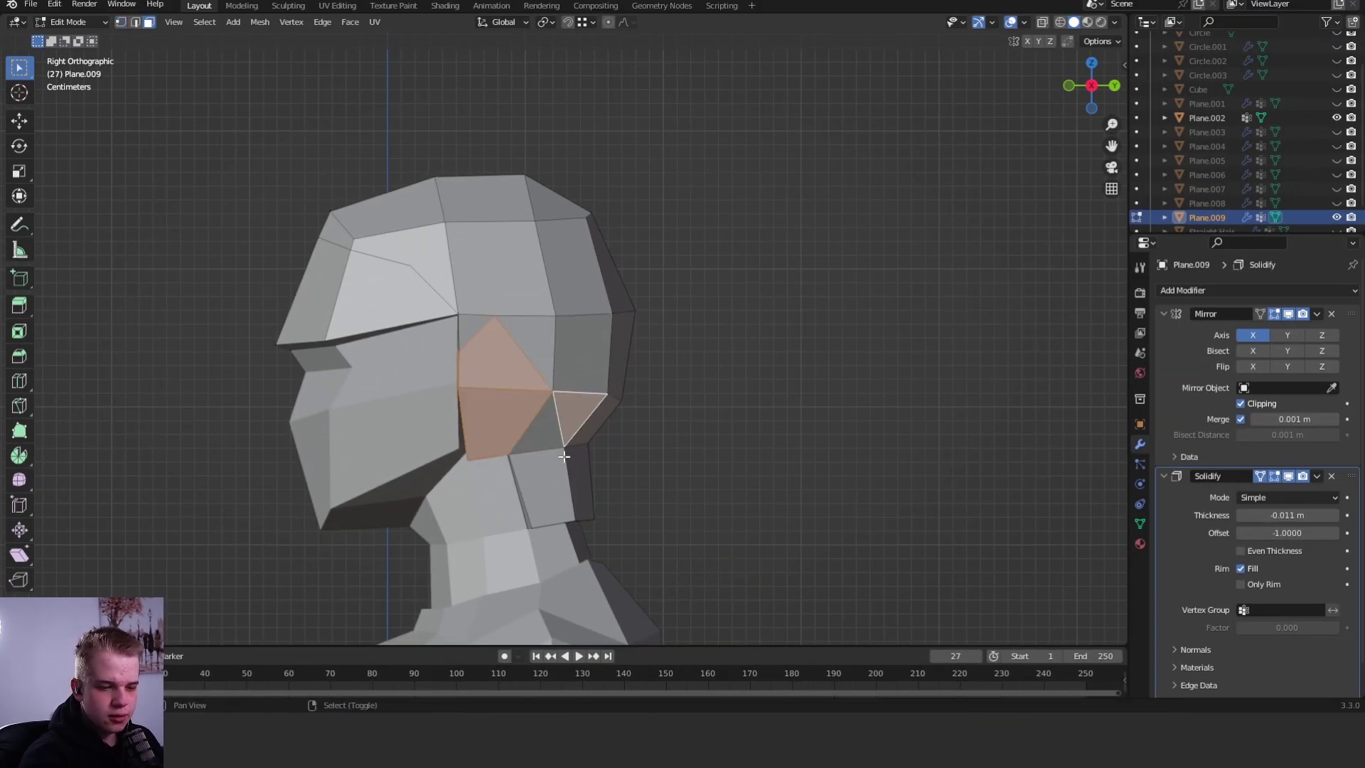
{"action": "key", "text": "x"}
{"action": "left_click", "coordinate": [548, 492]}
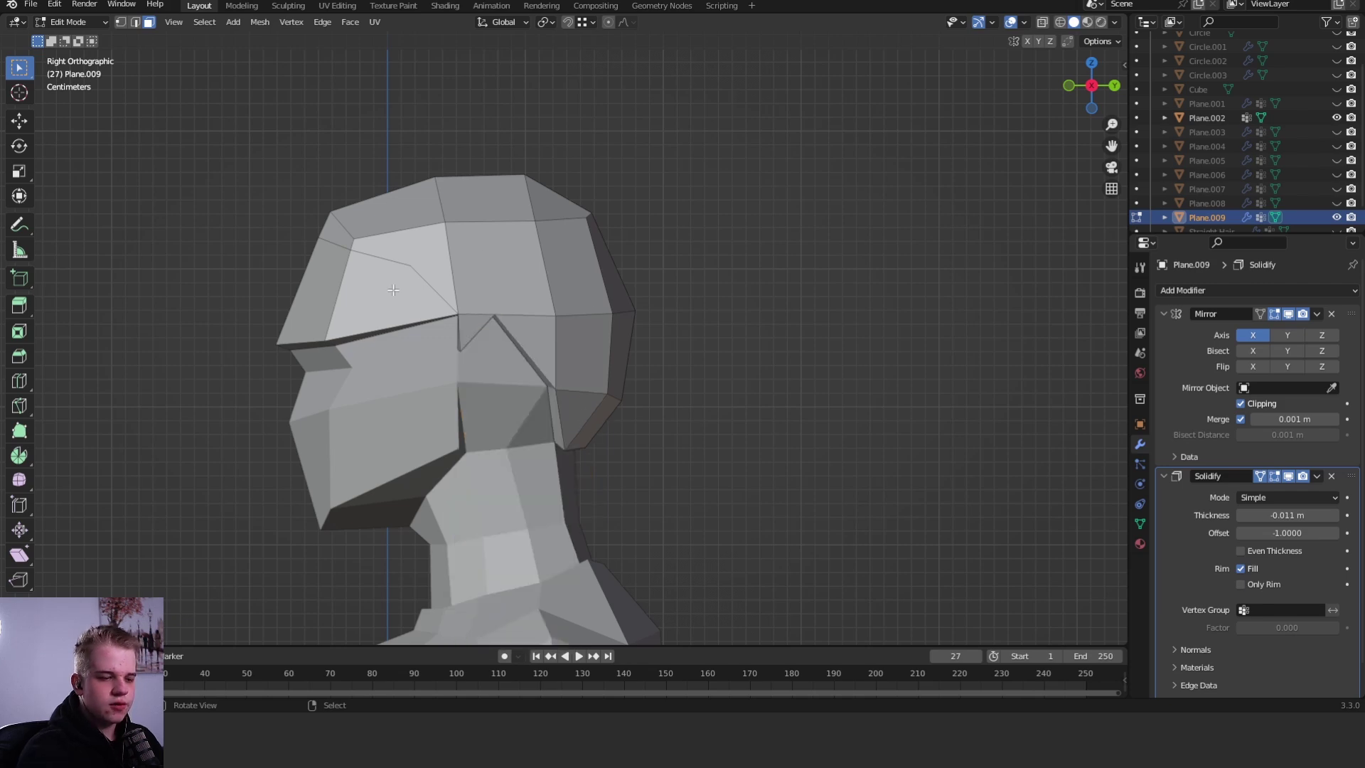
Delete the remaining face by the ear and return to Object Mode with nothing selected
{"action": "key", "text": "x"}
{"action": "left_click", "coordinate": [336, 265]}
{"action": "key", "text": "Tab"}
{"action": "middle_click_drag", "start_coordinate": [336, 264], "coordinate": [787, 296]}
{"action": "key", "text": "alt+a"}
{"action": "scroll", "coordinate": [799, 280], "scroll_direction": "down", "scroll_amount": 3}
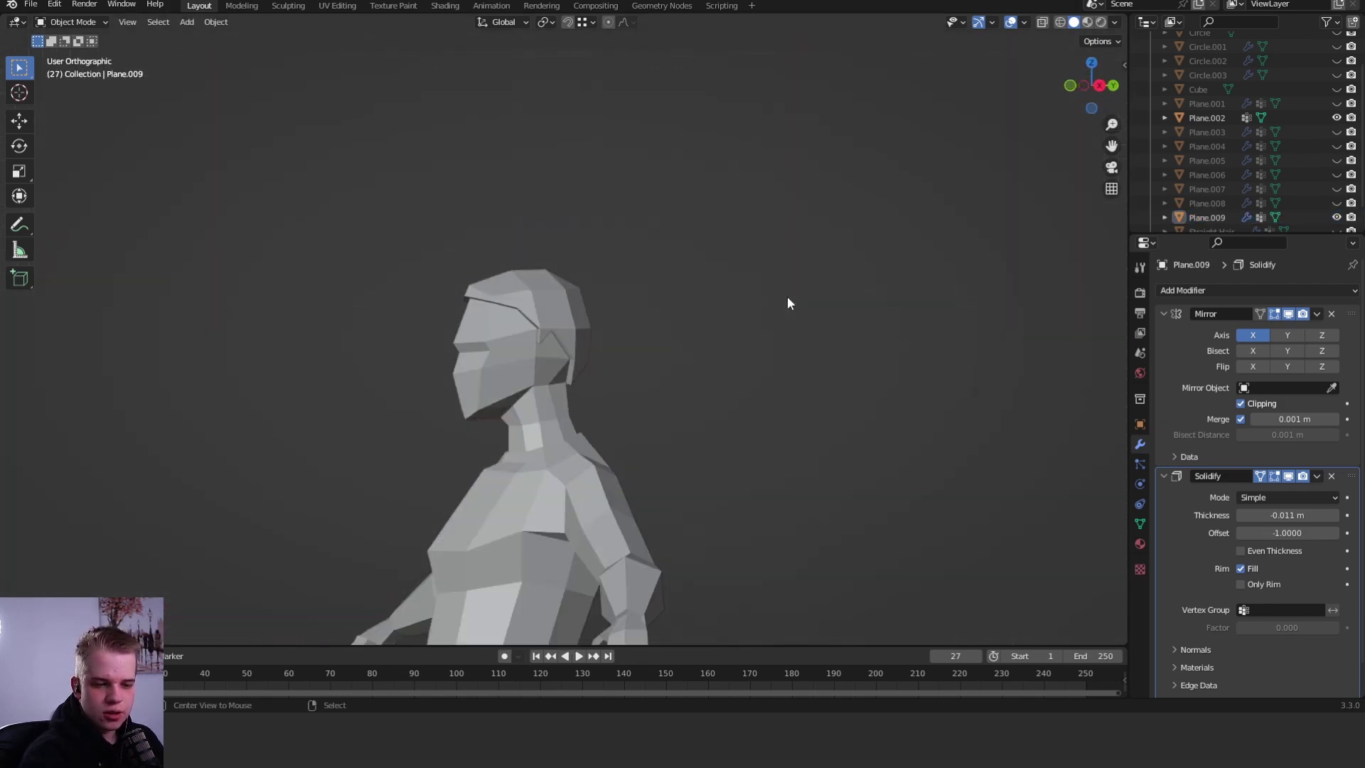
{"action": "key", "text": "KP_1"}
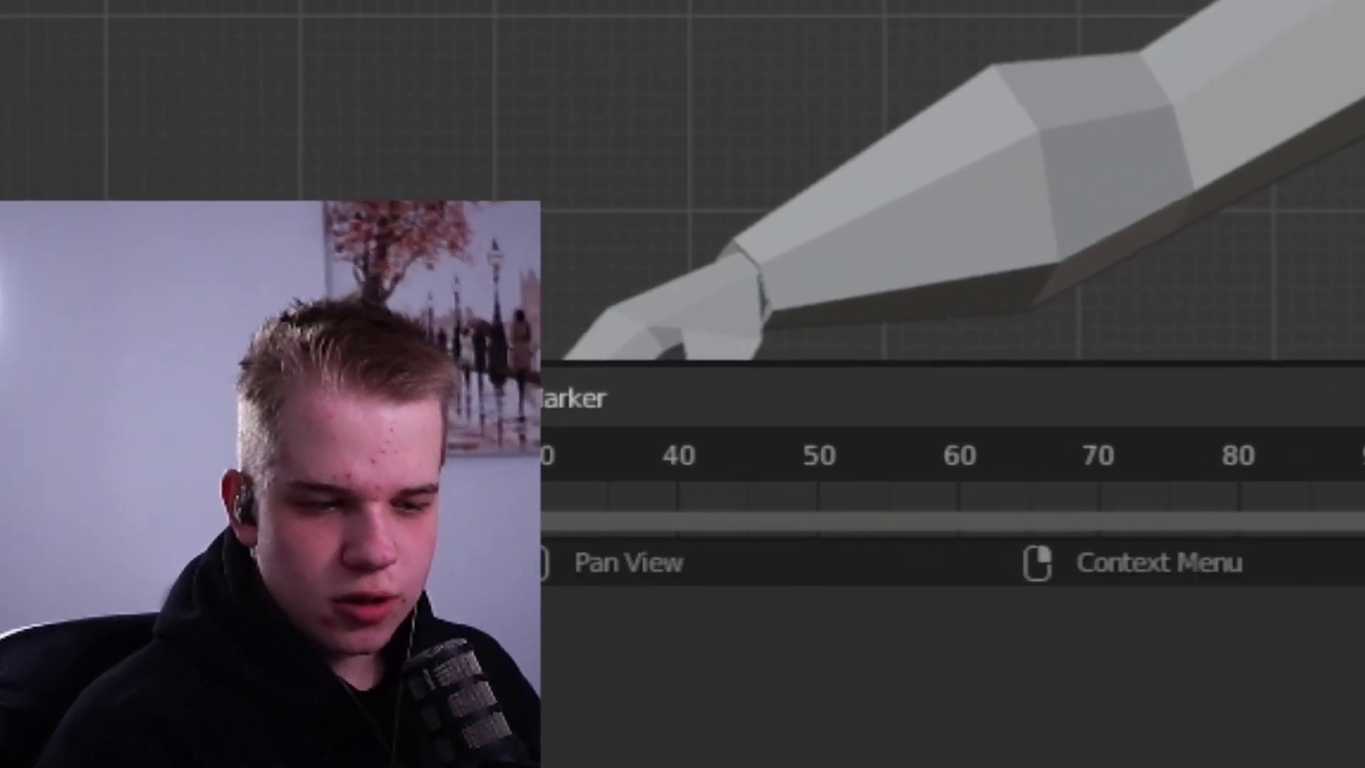
{"action": "middle_click_drag", "start_coordinate": [711, 427], "coordinate": [768, 412]}
{"action": "key", "text": "KP_7"}
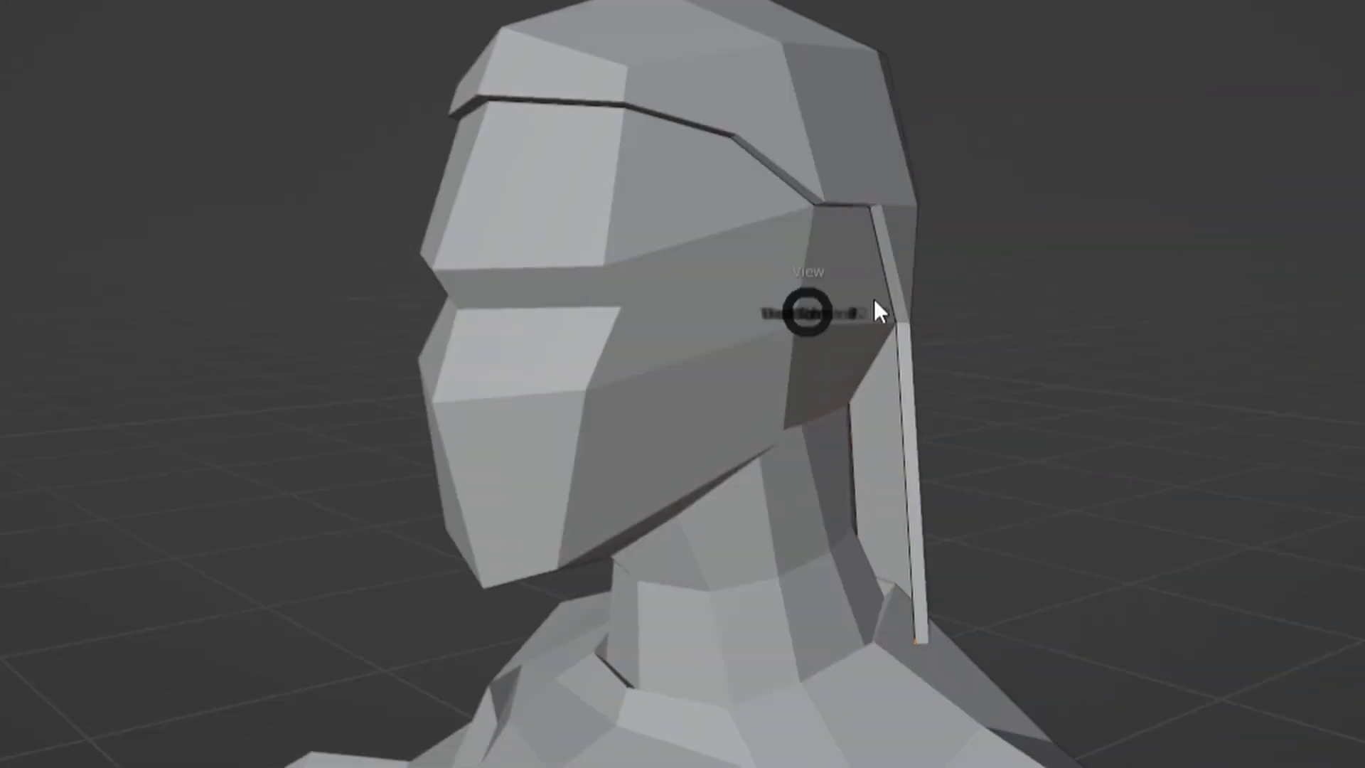
{"action": "middle_click_drag", "start_coordinate": [878, 305], "coordinate": [770, 146]}
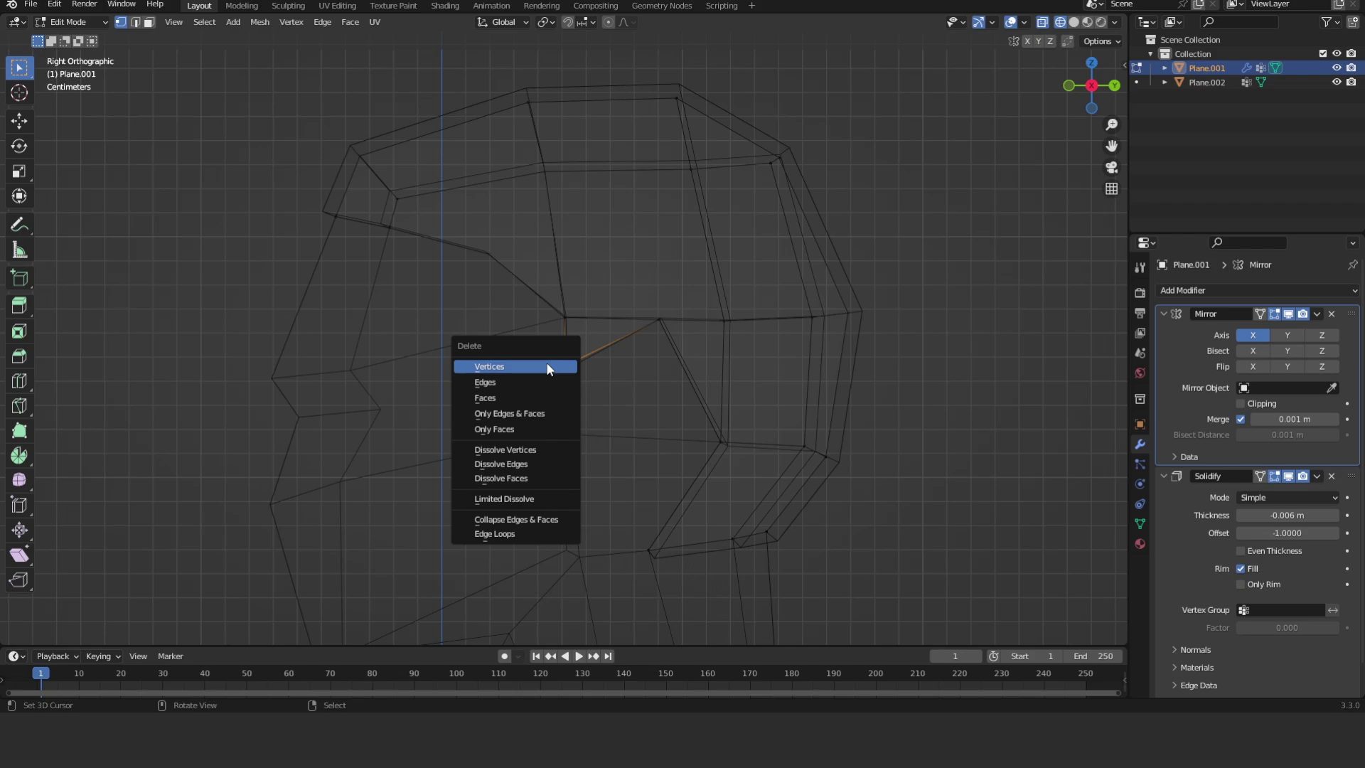
{"action": "left_click", "coordinate": [545, 361]}
{"action": "key", "text": "z"}
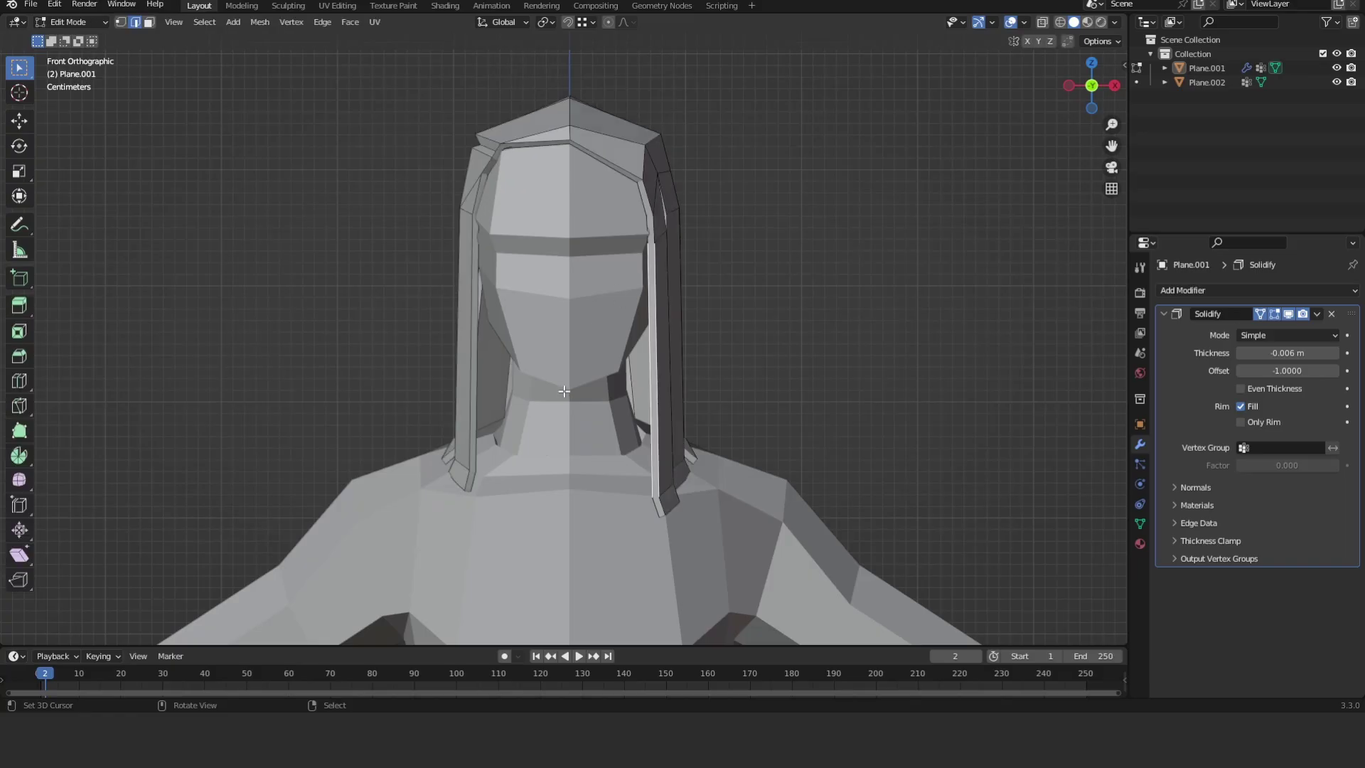
{"action": "key", "text": "shift+z"}
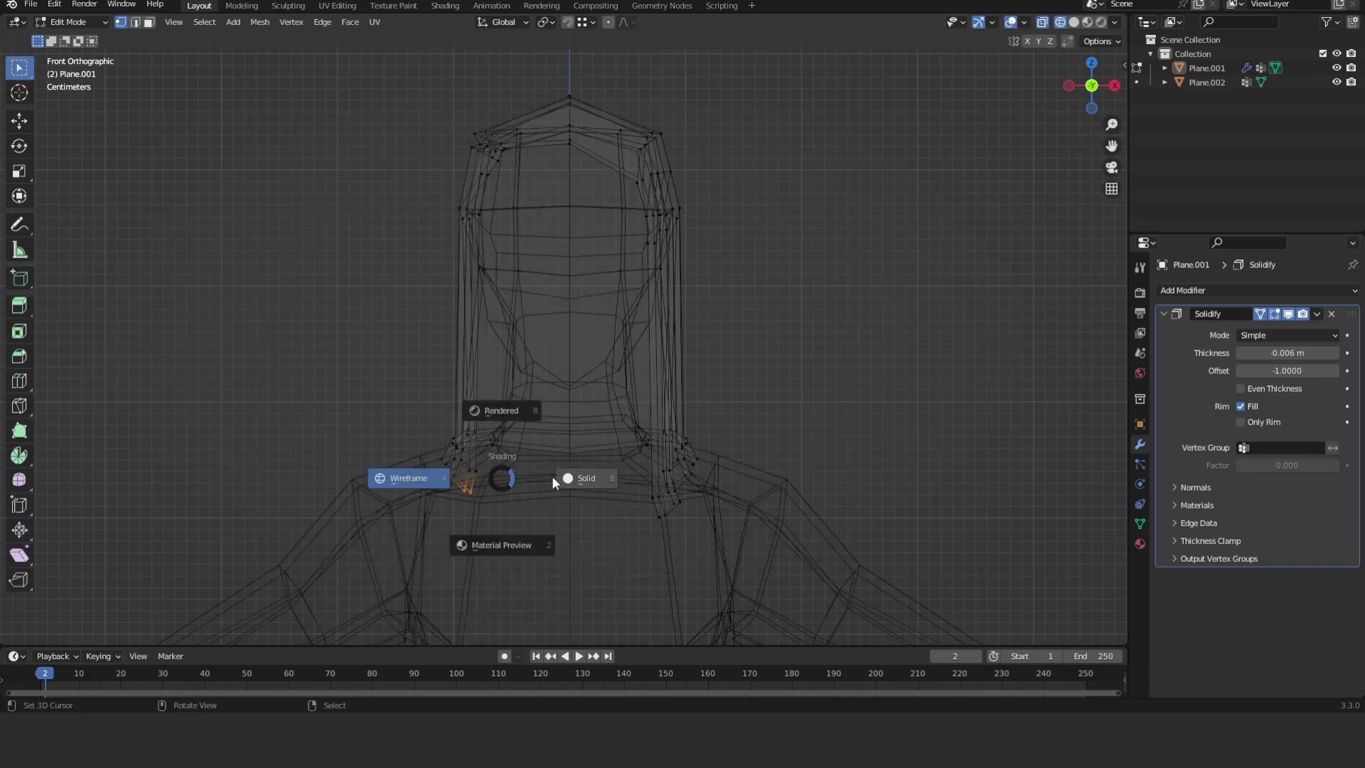
{"action": "left_click", "coordinate": [555, 481]}
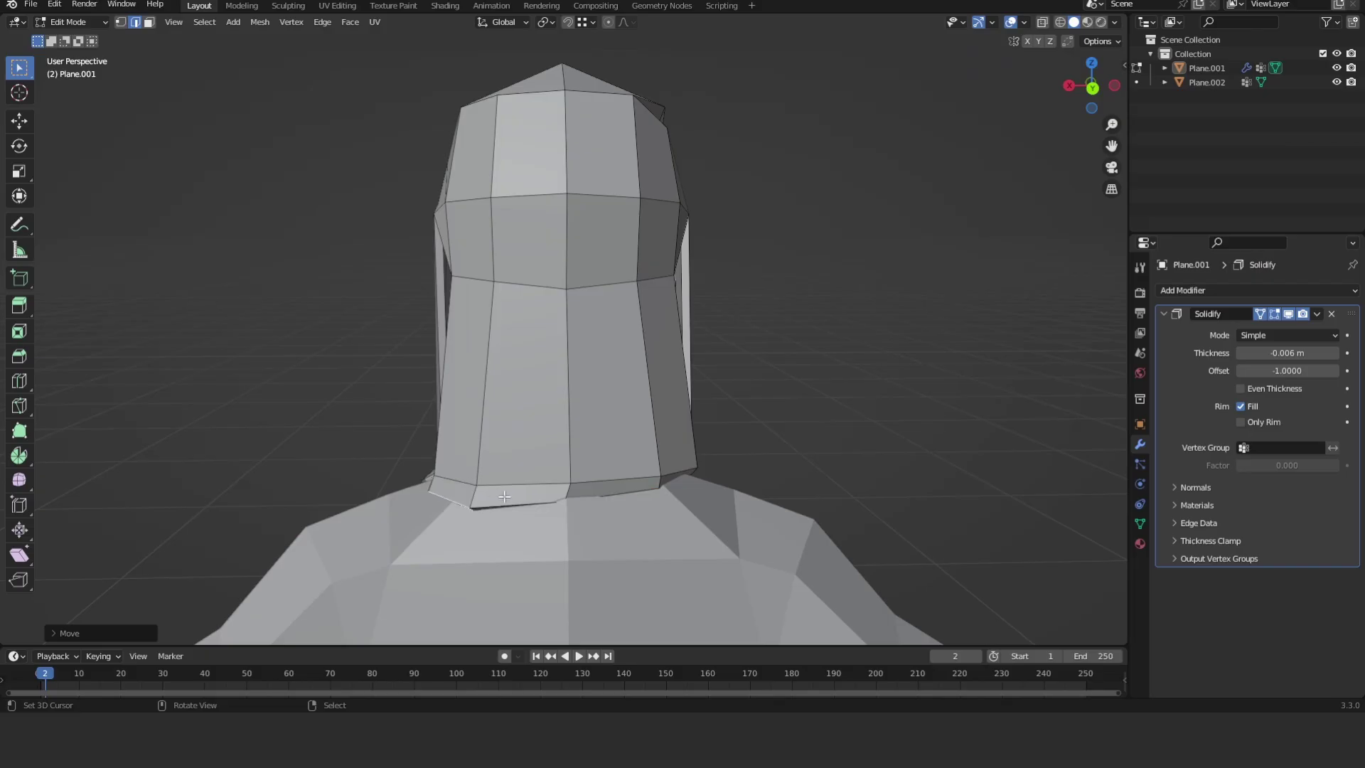
{"action": "middle_click_drag", "start_coordinate": [504, 496], "coordinate": [485, 461]}
{"action": "key", "text": "g"}
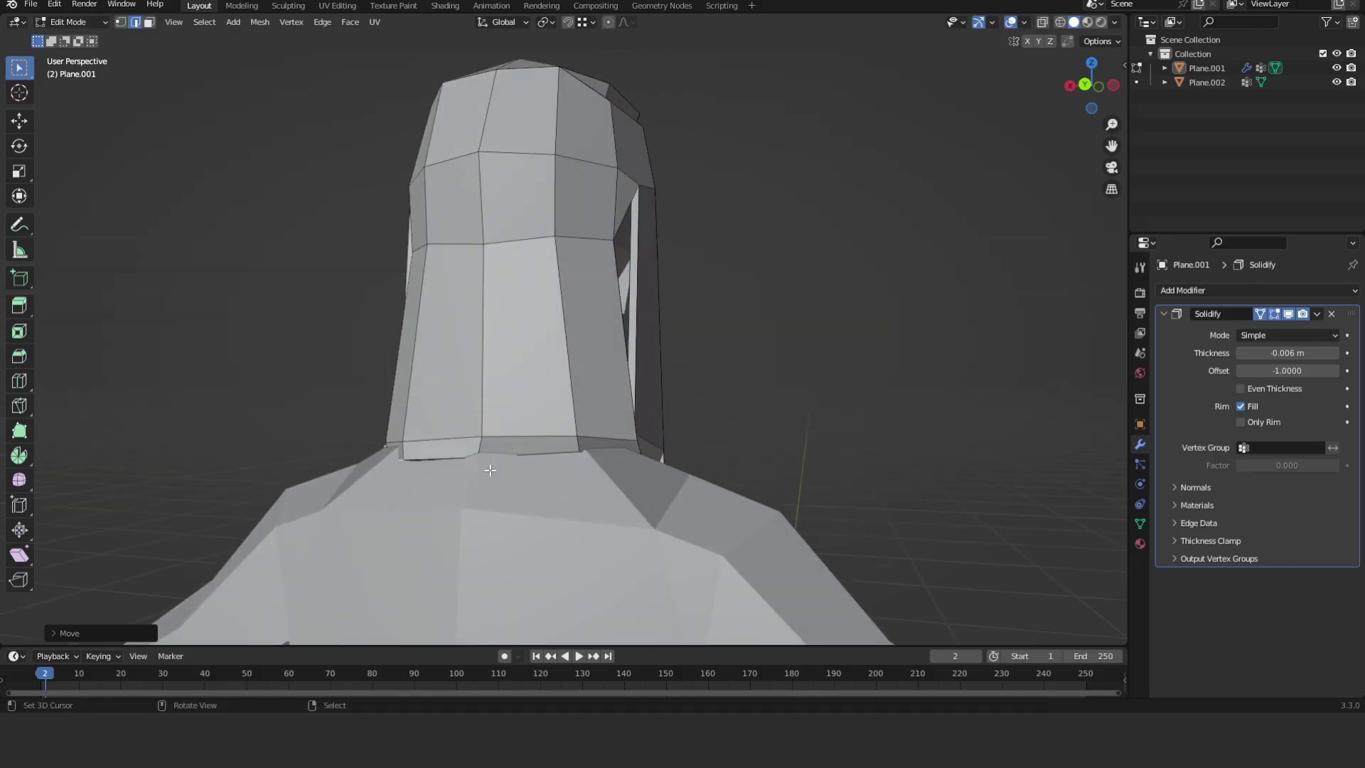
{"action": "right_click", "coordinate": [489, 428]}
{"action": "middle_click_drag", "start_coordinate": [489, 429], "coordinate": [554, 516]}
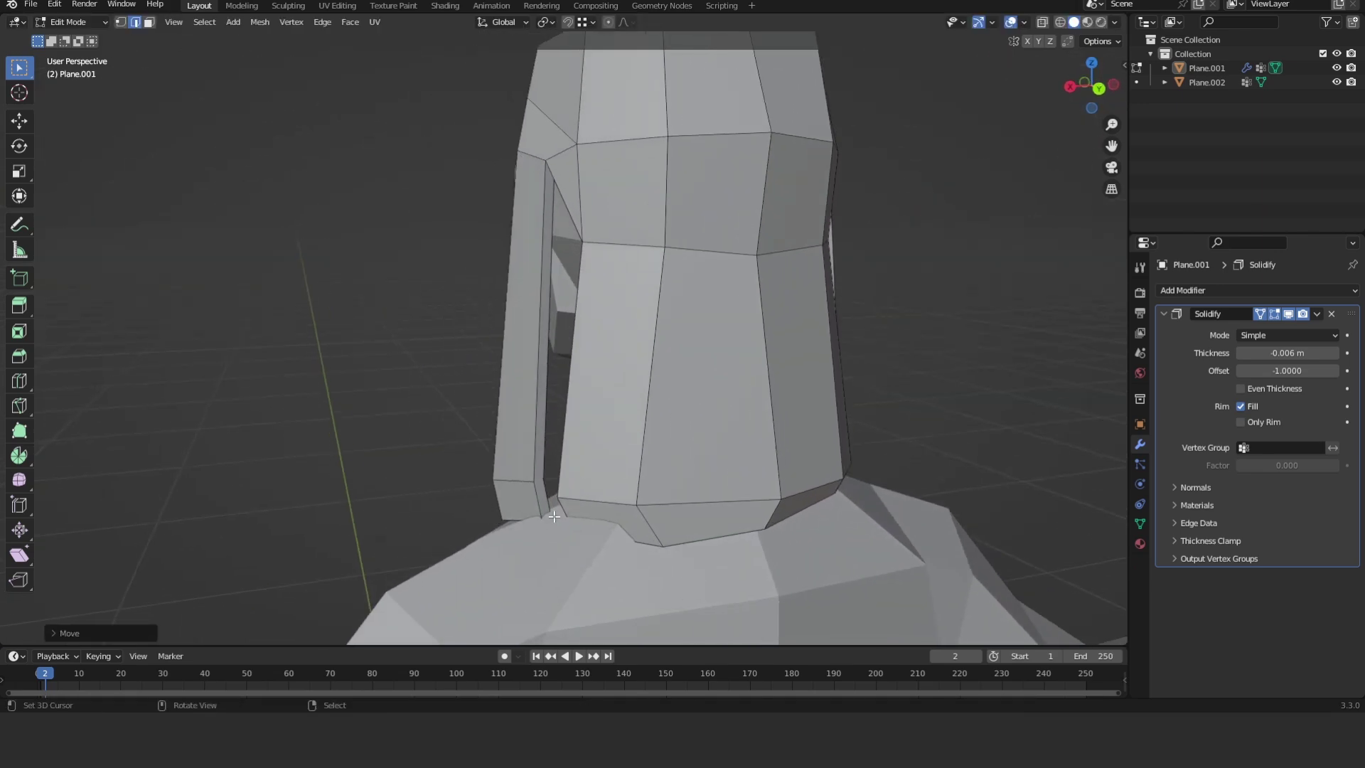
{"action": "right_click", "coordinate": [738, 494]}
{"action": "middle_click_drag", "start_coordinate": [738, 494], "coordinate": [824, 501]}
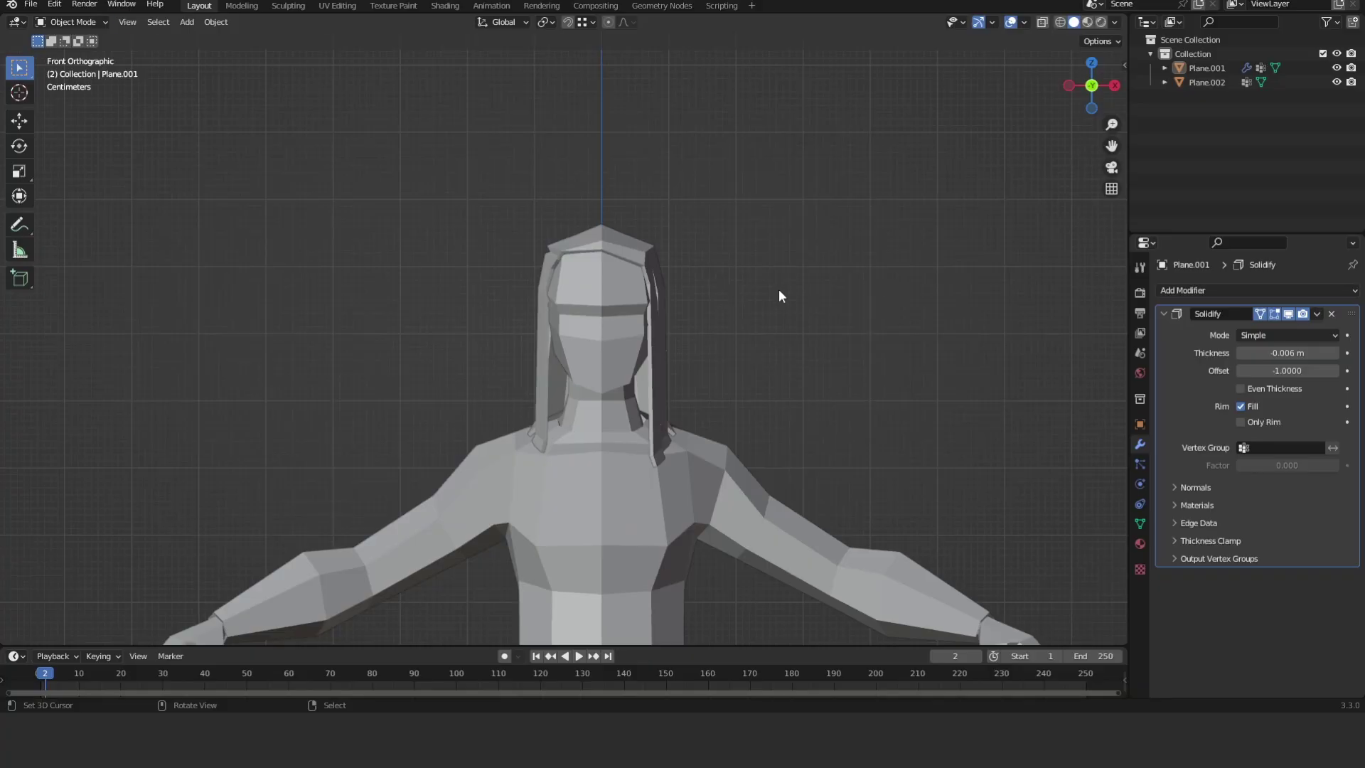
Add a centred edge loop across the top of the hair and slide it along the surface
{"action": "key", "text": "Tab"}
{"action": "middle_click_drag", "start_coordinate": [778, 295], "coordinate": [512, 341]}
{"action": "key", "text": "1"}
{"action": "scroll", "coordinate": [459, 347], "scroll_direction": "up", "scroll_amount": 4}
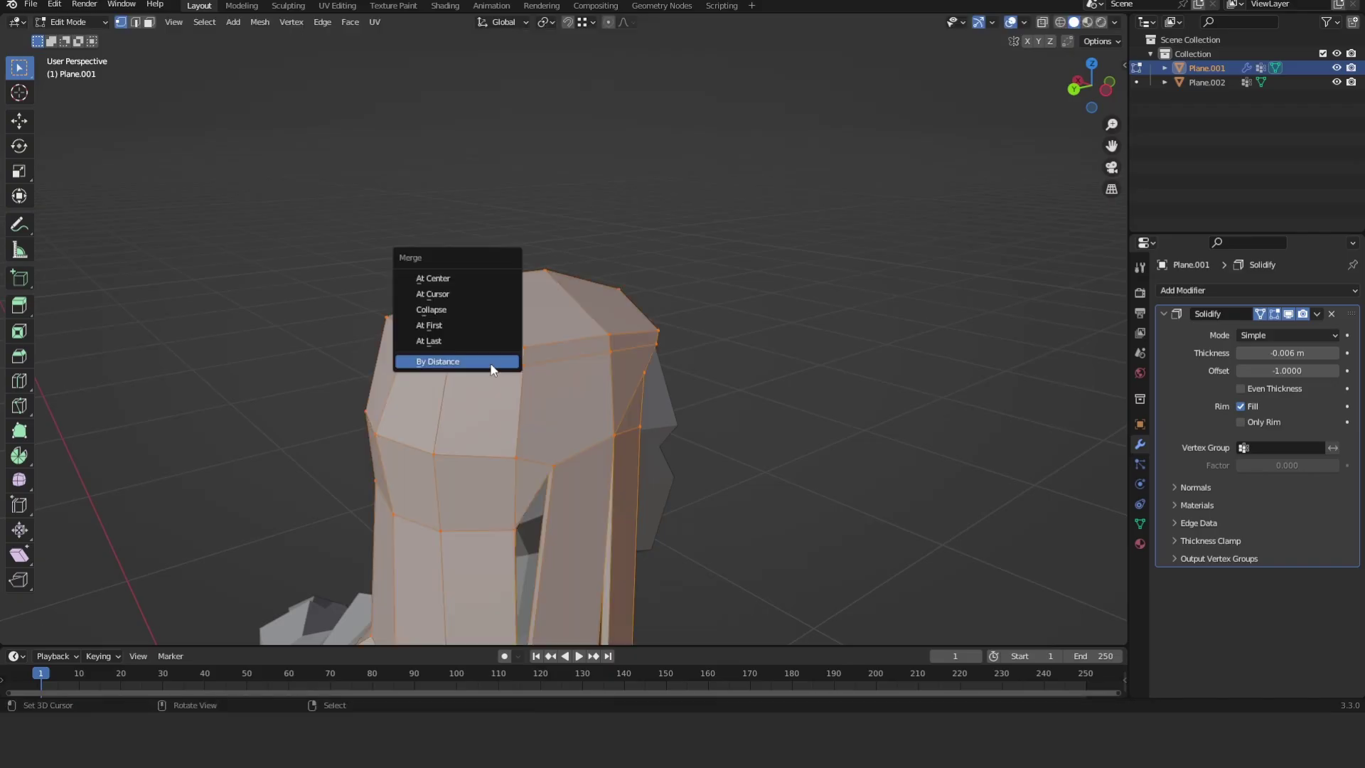
{"action": "left_click", "coordinate": [610, 342]}
{"action": "right_click", "coordinate": [610, 342]}
{"action": "key", "text": "1"}
{"action": "key", "text": "g"}
{"action": "middle_click_drag", "start_coordinate": [517, 338], "coordinate": [605, 332]}
{"action": "key", "text": "1"}
{"action": "key", "text": "g"}
{"action": "key", "text": "g"}
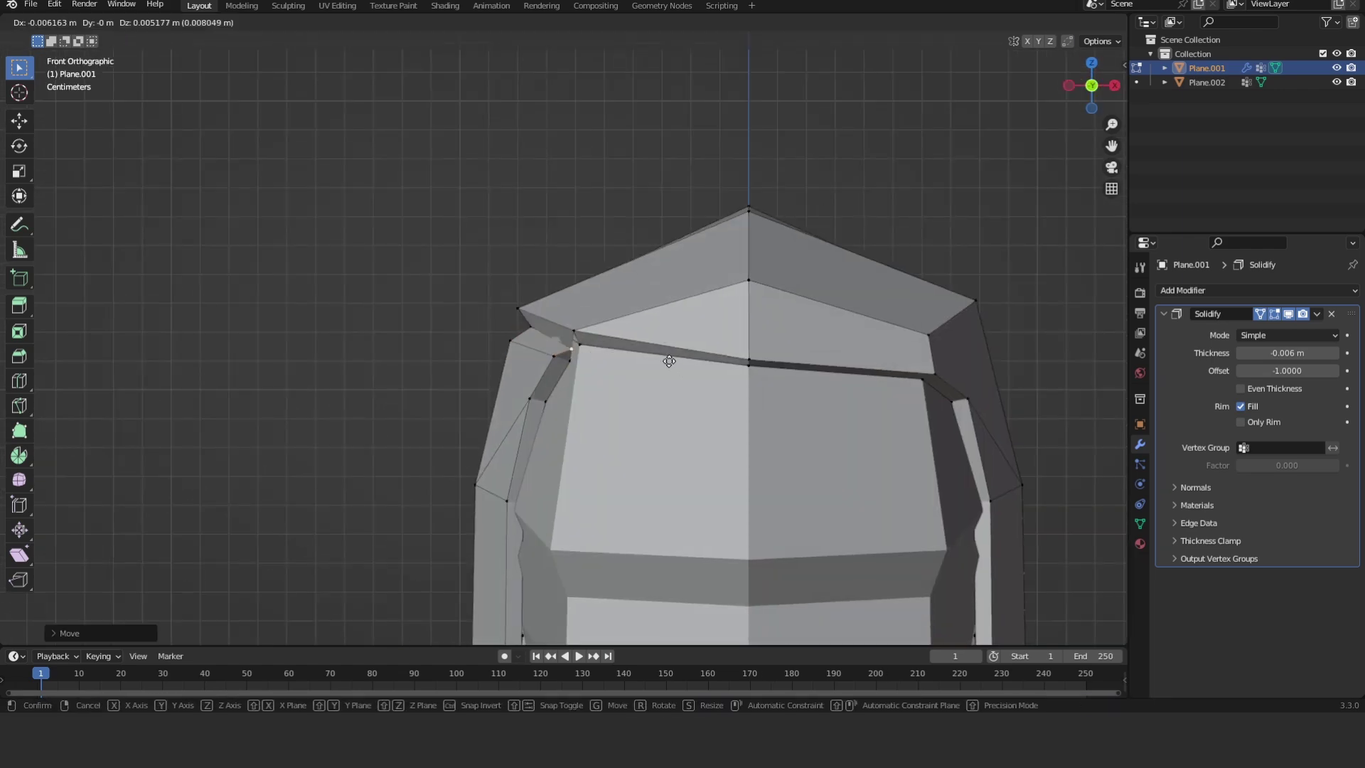
Move the headband corner vertices into place to shape the band
{"action": "key", "text": "a"}
{"action": "left_click", "coordinate": [573, 343]}
{"action": "key", "text": "g"}
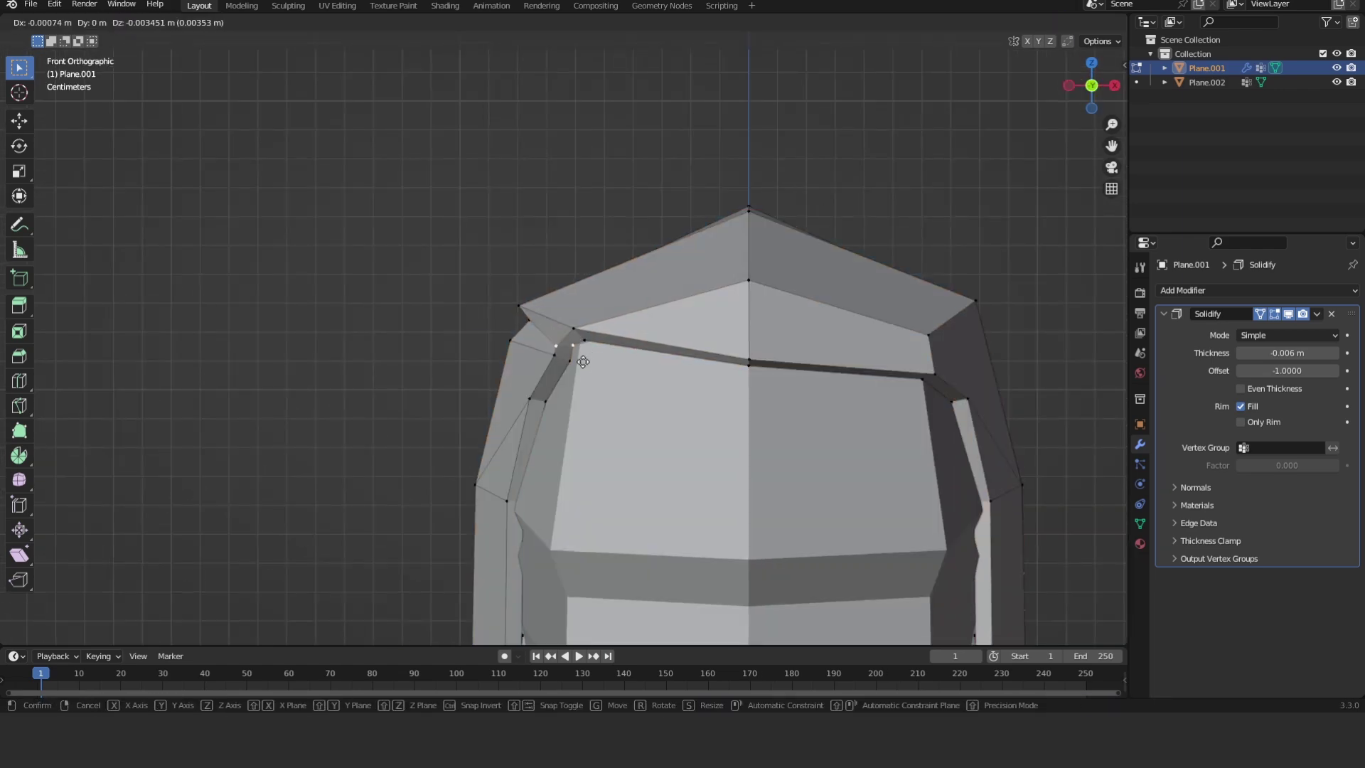
{"action": "left_click", "coordinate": [593, 356]}
{"action": "middle_click_drag", "start_coordinate": [593, 355], "coordinate": [786, 366]}
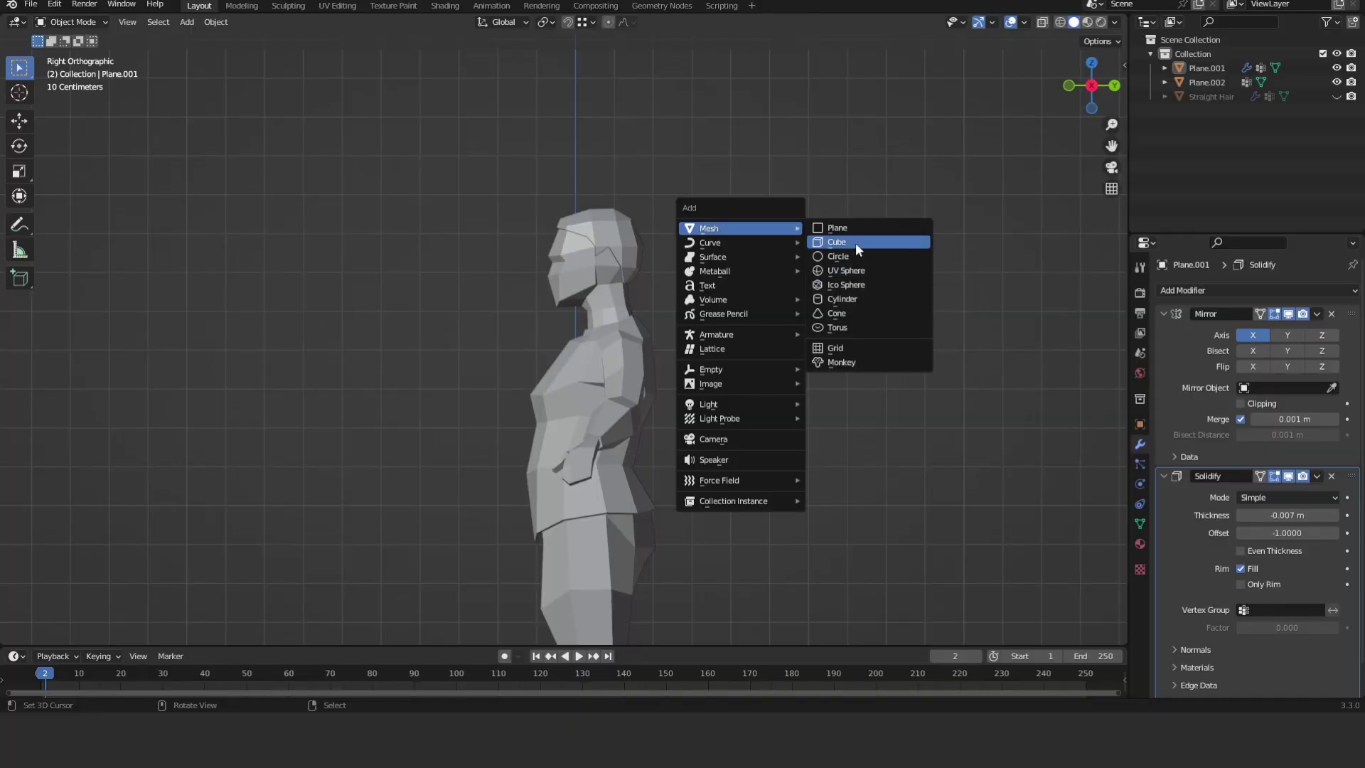
Add a cube, subdivide it with Ctrl+1 and scale it down
{"action": "left_click", "coordinate": [855, 242]}
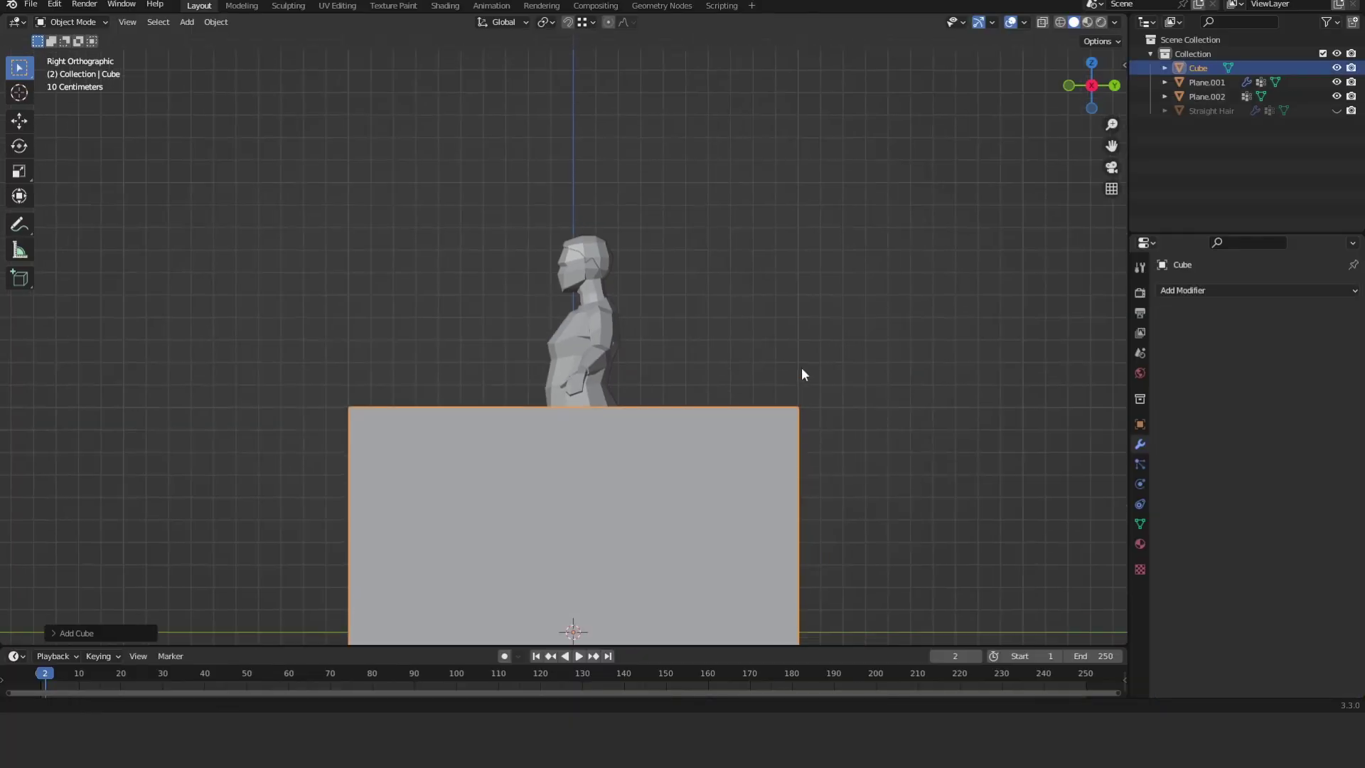
{"action": "key", "text": "ctrl+1"}
{"action": "scroll", "coordinate": [796, 332], "scroll_direction": "down", "scroll_amount": 2}
{"action": "key", "text": "s"}
{"action": "key", "text": "ctrl+a"}
{"action": "left_click", "coordinate": [787, 624]}
Bake the cube's subdivision into real geometry and move it onto the head as a bun
{"action": "key", "text": "ctrl+a"}
{"action": "left_click", "coordinate": [780, 568]}
{"action": "key", "text": "g"}
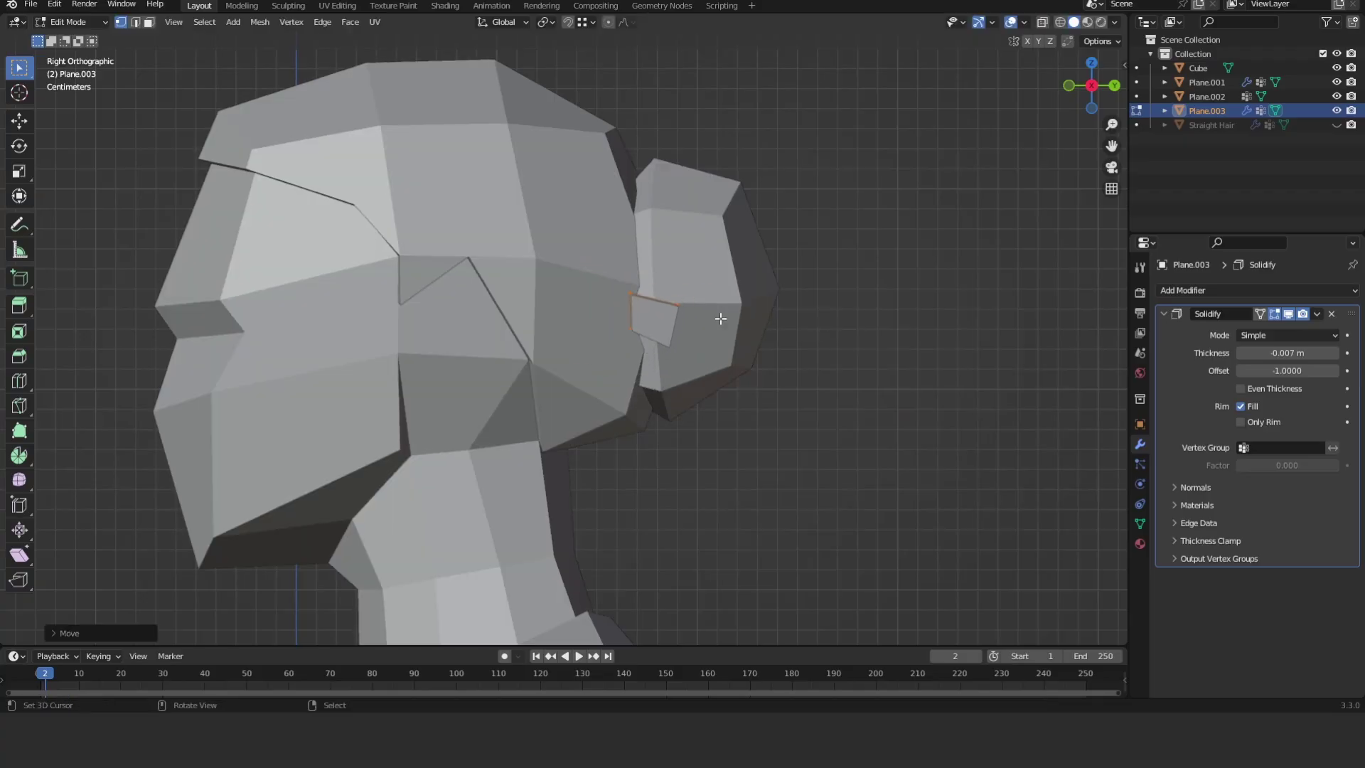
{"action": "middle_click_drag", "start_coordinate": [721, 318], "coordinate": [853, 472]}
Extrude a region of the ear piece in edge select mode
{"action": "key", "text": "2"}
{"action": "key", "text": "e"}
{"action": "left_click", "coordinate": [893, 448]}
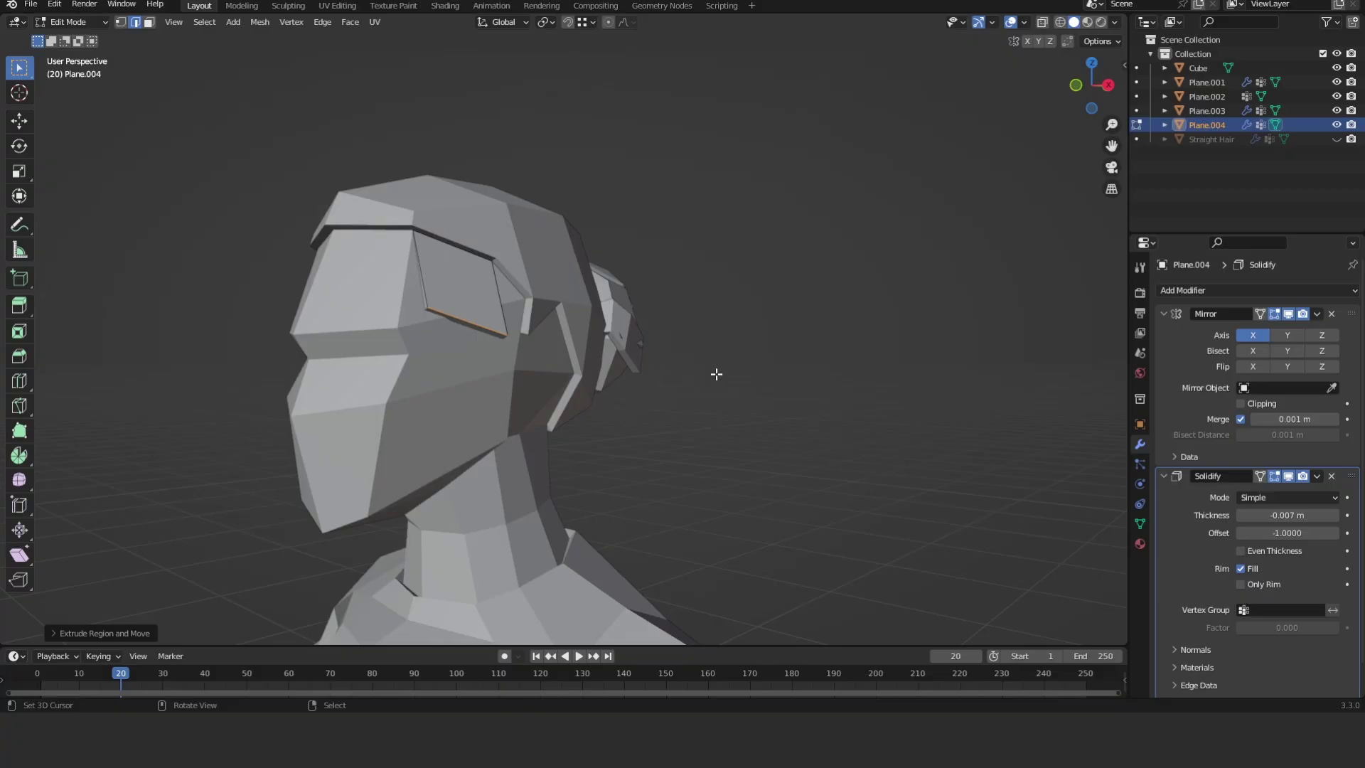
Inspect the head mesh in see-through mode, then return to Object Mode at a front view
{"action": "key", "text": "alt+z"}
{"action": "left_click", "coordinate": [458, 283]}
{"action": "key", "text": "alt+z"}
{"action": "key", "text": "Tab"}
{"action": "middle_click_drag", "start_coordinate": [676, 271], "coordinate": [654, 307]}
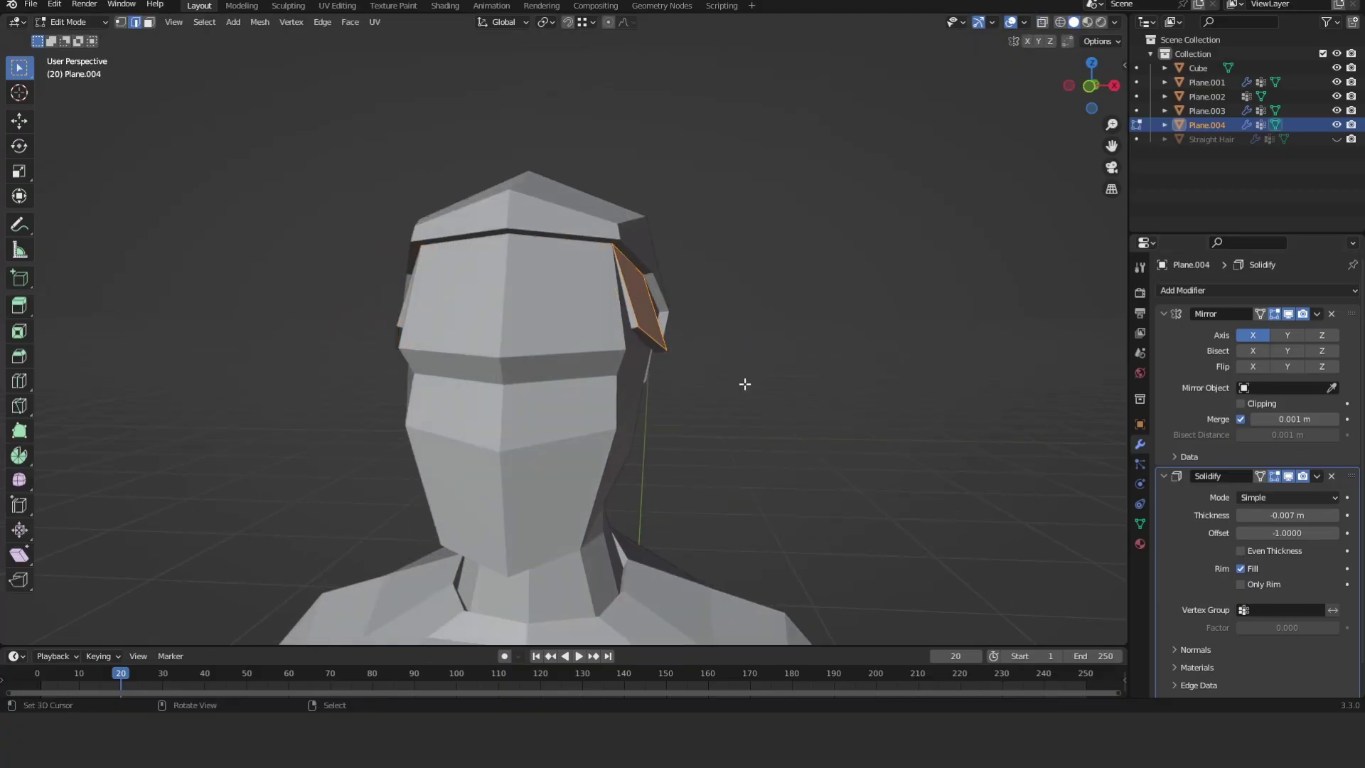
{"action": "key", "text": "Tab"}
Move an edge of side strand Plane.004 closer to the head, checking front and side views
{"action": "key", "text": "KP_1"}
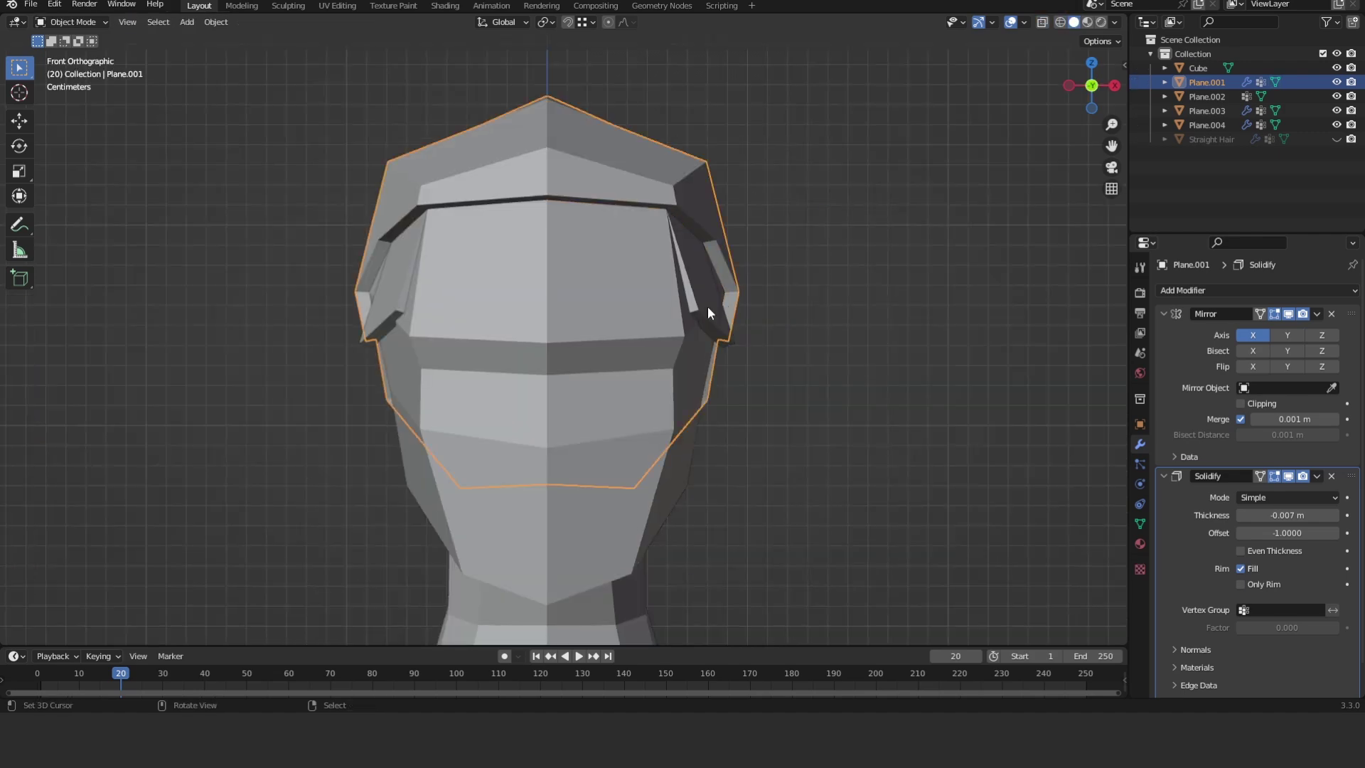
{"action": "left_click", "coordinate": [707, 306]}
{"action": "key", "text": "Tab"}
{"action": "left_click", "coordinate": [712, 333]}
{"action": "key", "text": "Escape"}
{"action": "middle_click_drag", "start_coordinate": [754, 502], "coordinate": [464, 317]}
{"action": "key", "text": "grave"}
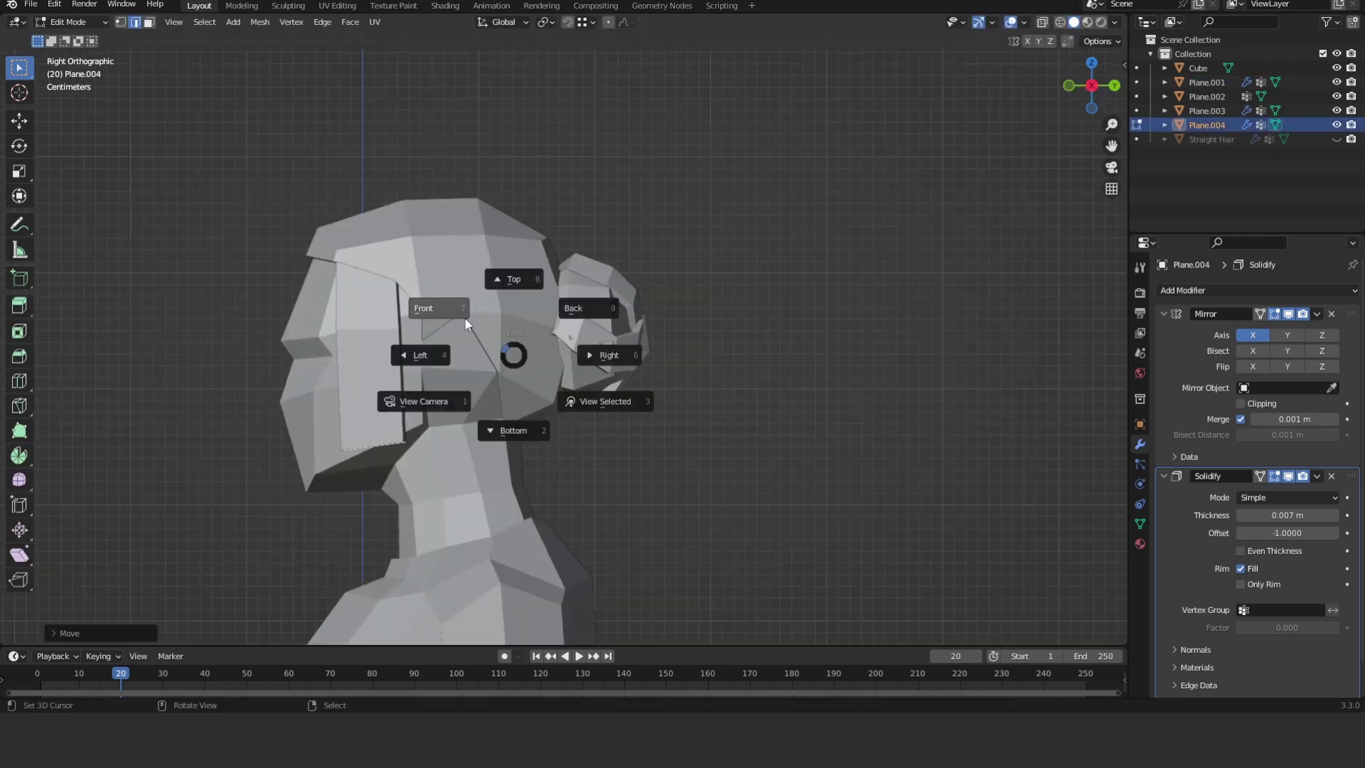
{"action": "key", "text": "KP_1"}
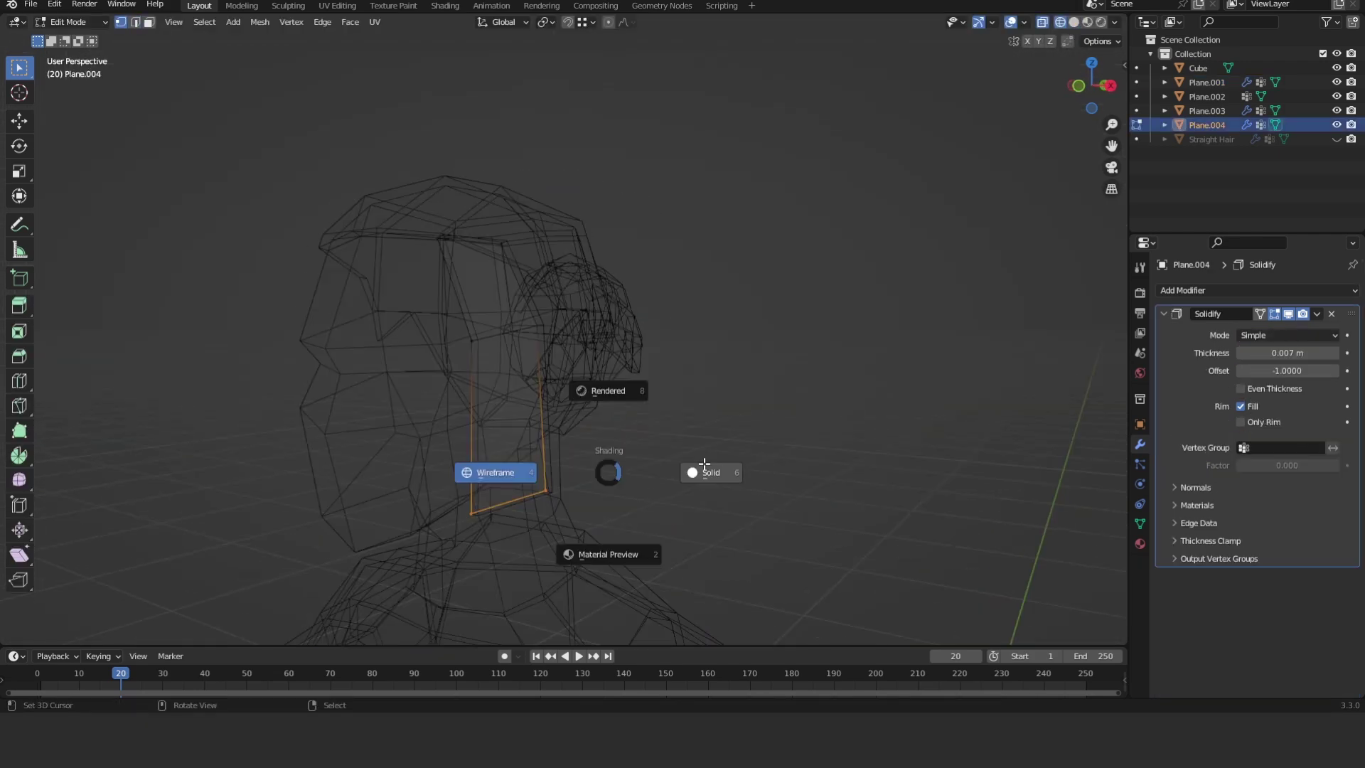
{"action": "key", "text": "s"}
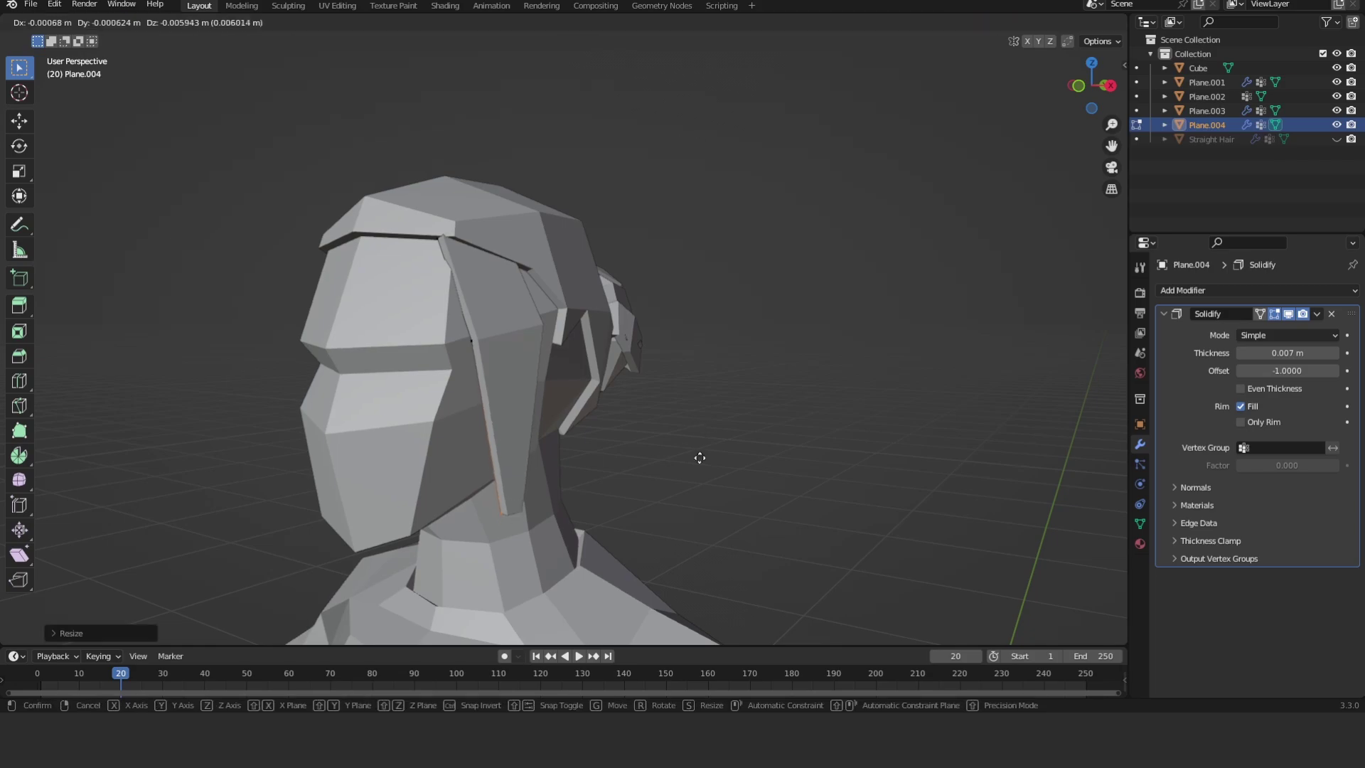
{"action": "left_click", "coordinate": [699, 458]}
{"action": "key", "text": "KP_3"}
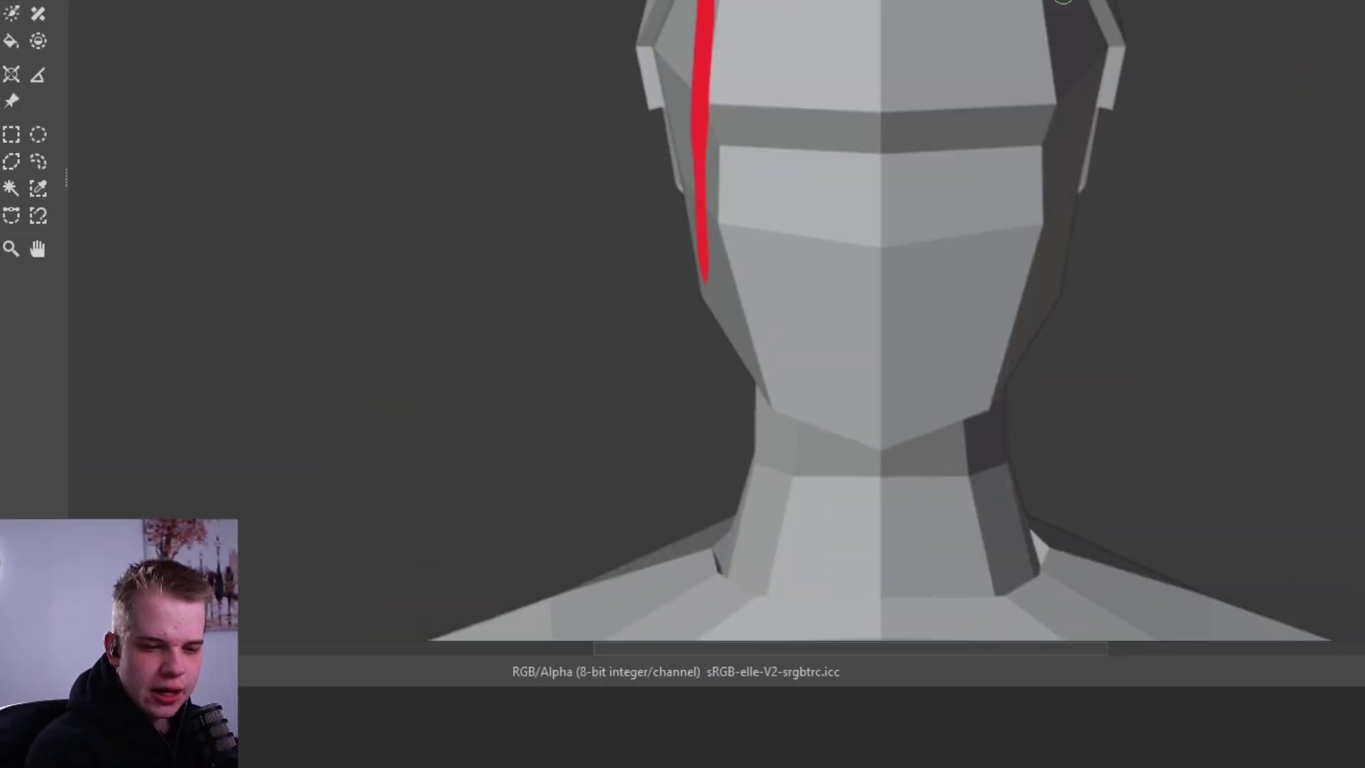
Paint a red brush stroke tracing the planned hair strand down the head's side
{"action": "left_click_drag", "start_coordinate": [1063, 1], "coordinate": [1065, 259]}
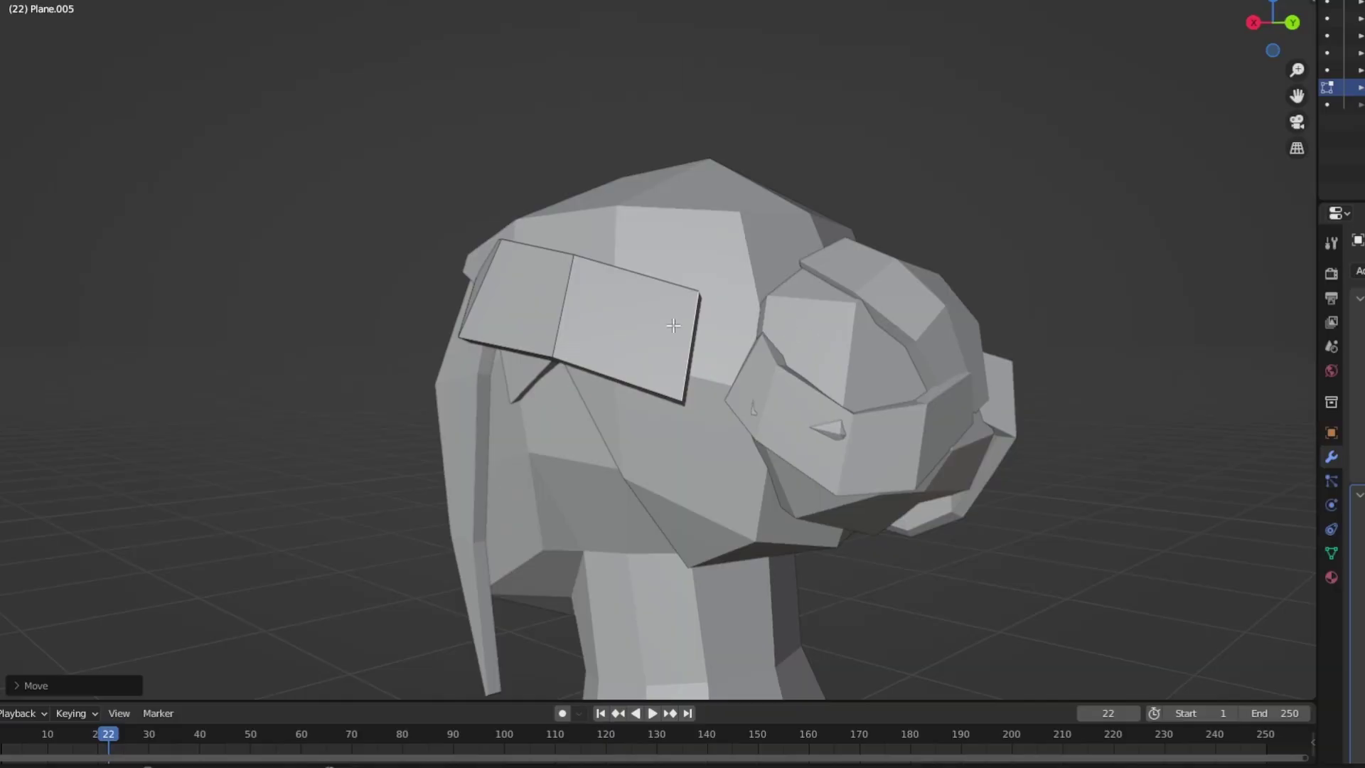
Rotate the headband Plane.005 toward the bun and check it from several angles
{"action": "middle_click_drag", "start_coordinate": [673, 325], "coordinate": [791, 364]}
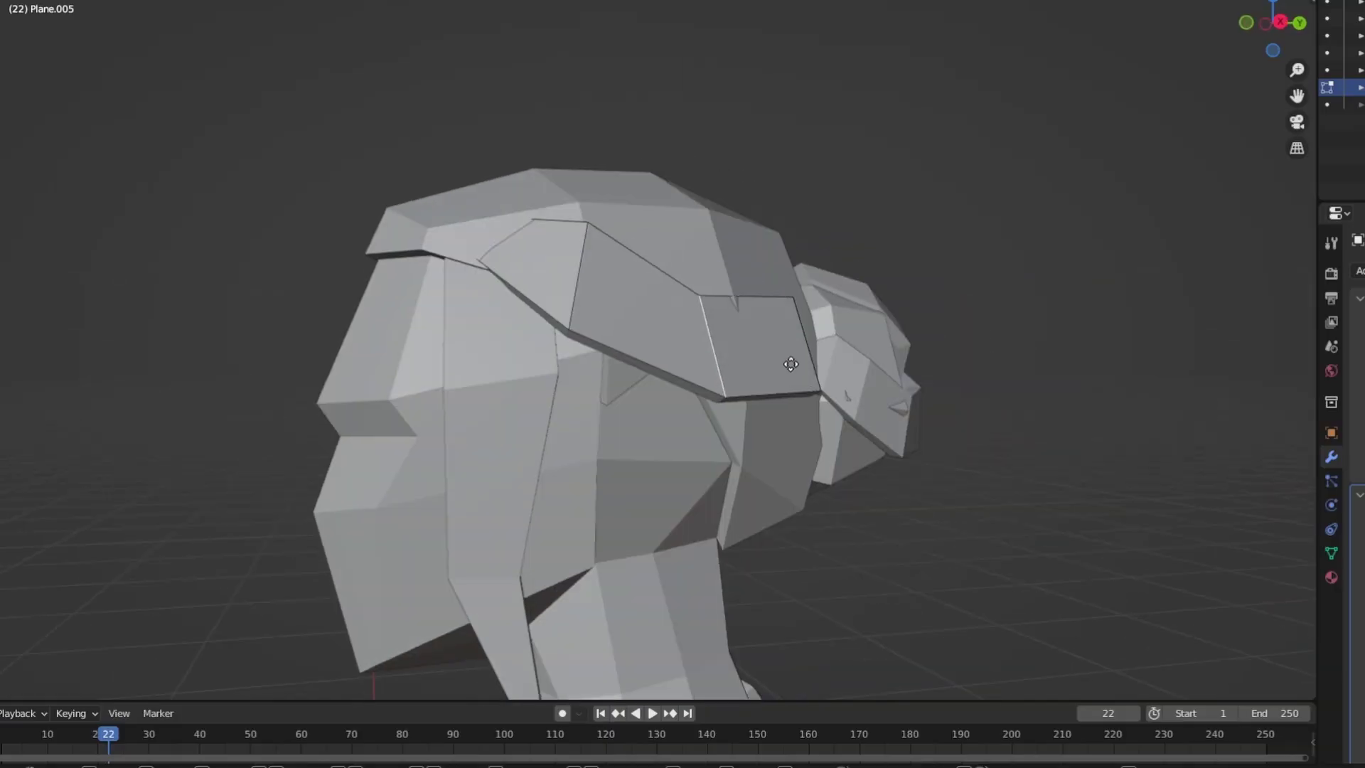
{"action": "key", "text": "r"}
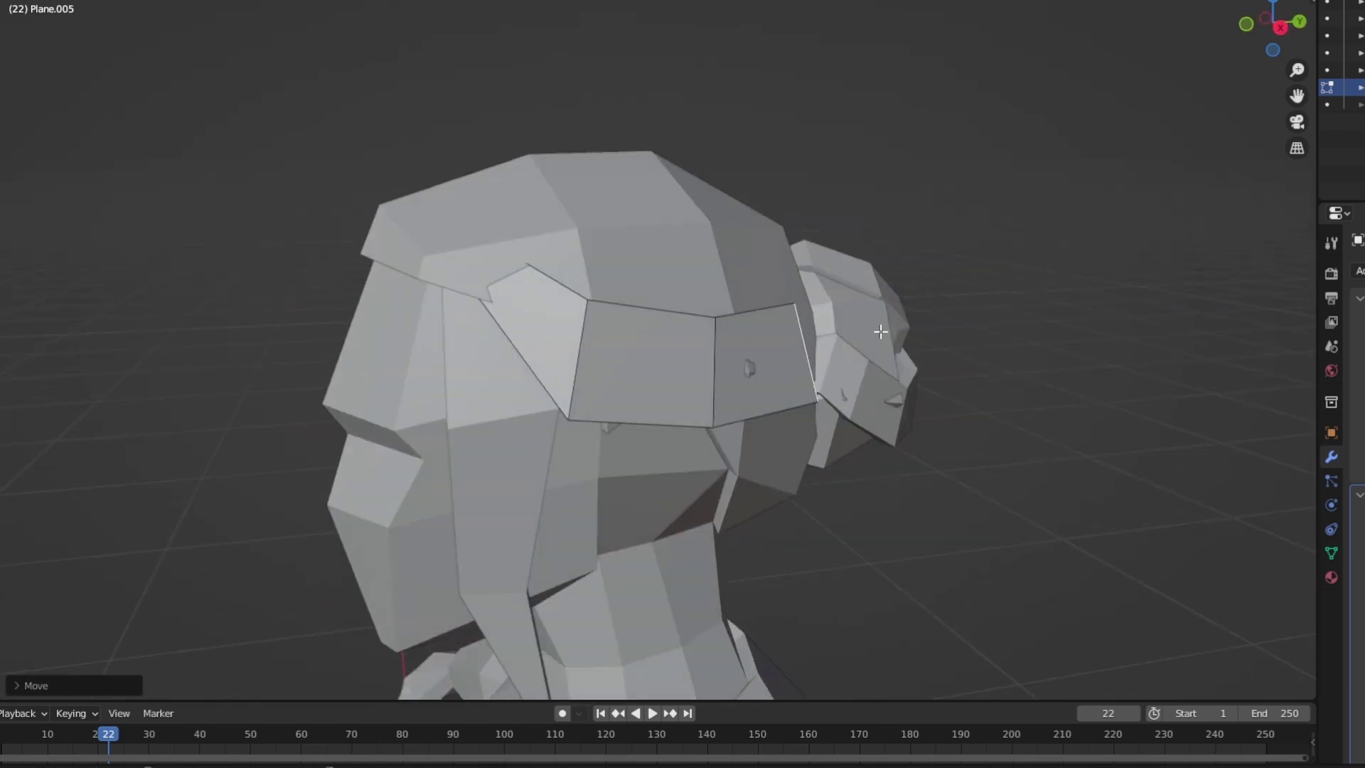
{"action": "left_click", "coordinate": [835, 344]}
{"action": "middle_click_drag", "start_coordinate": [835, 344], "coordinate": [925, 300]}
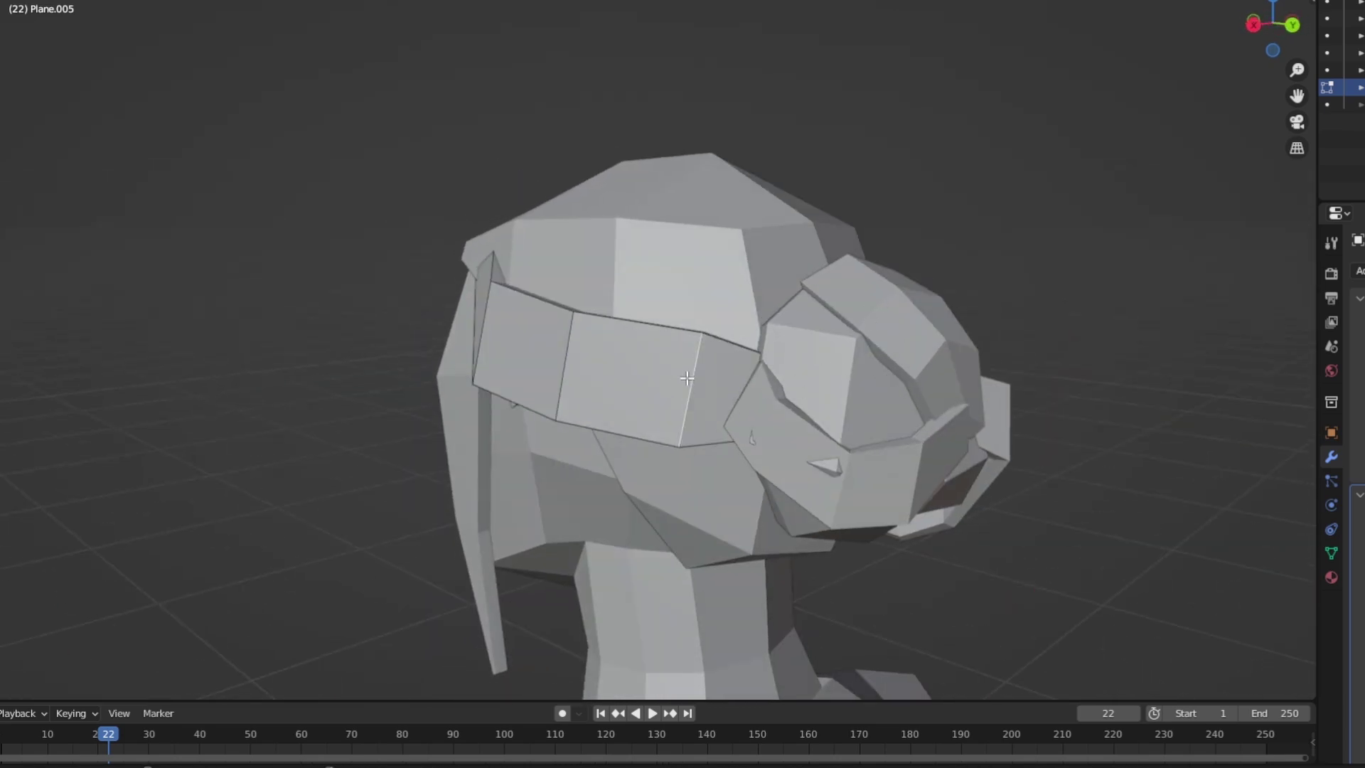
{"action": "middle_click_drag", "start_coordinate": [613, 340], "coordinate": [638, 313]}
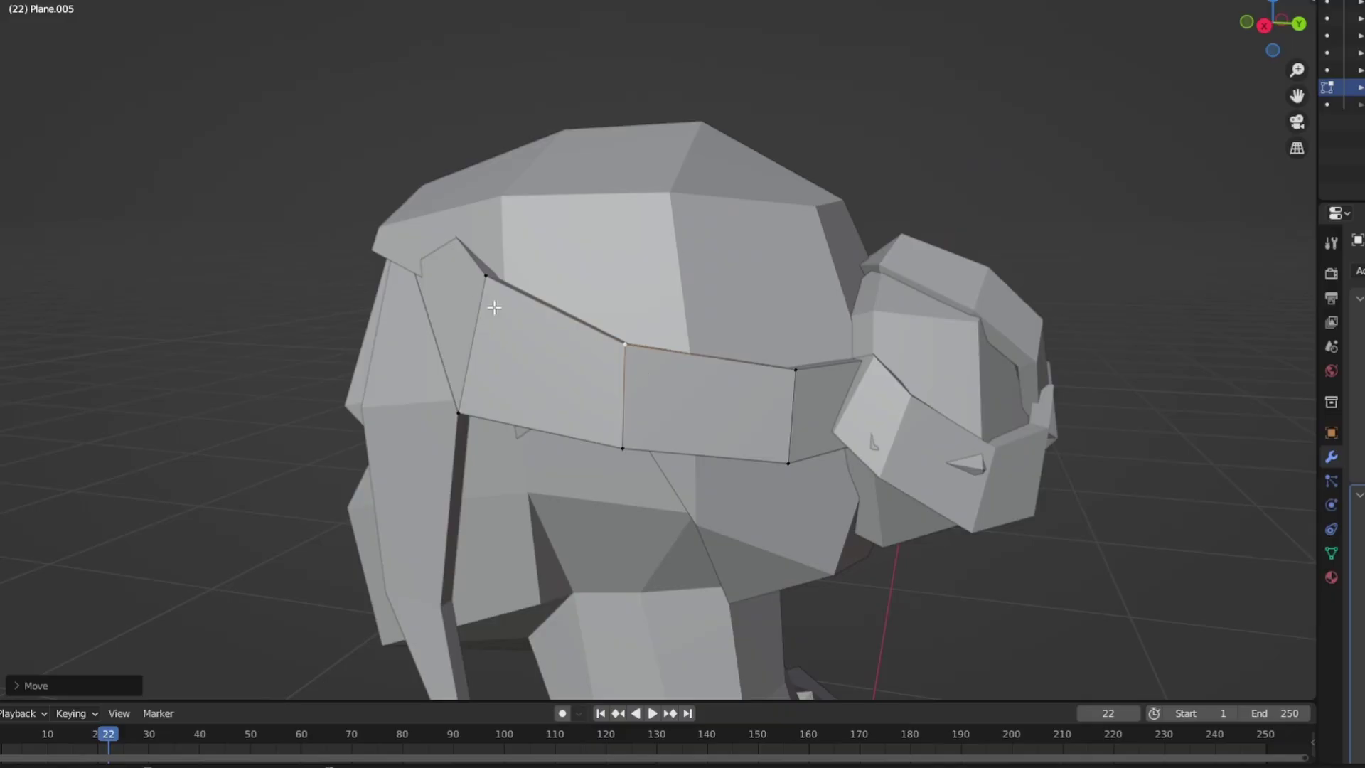
{"action": "middle_click_drag", "start_coordinate": [612, 341], "coordinate": [633, 347]}
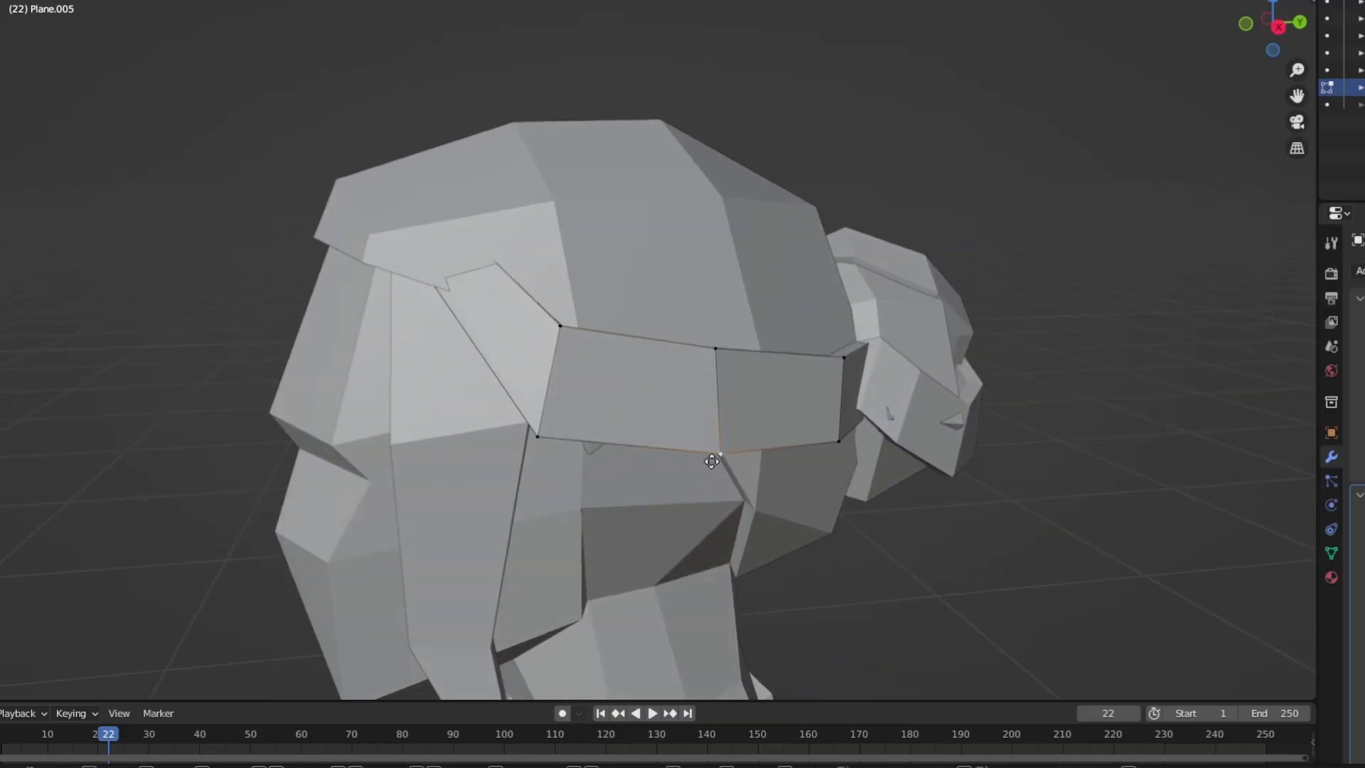
{"action": "middle_click_drag", "start_coordinate": [583, 346], "coordinate": [456, 389]}
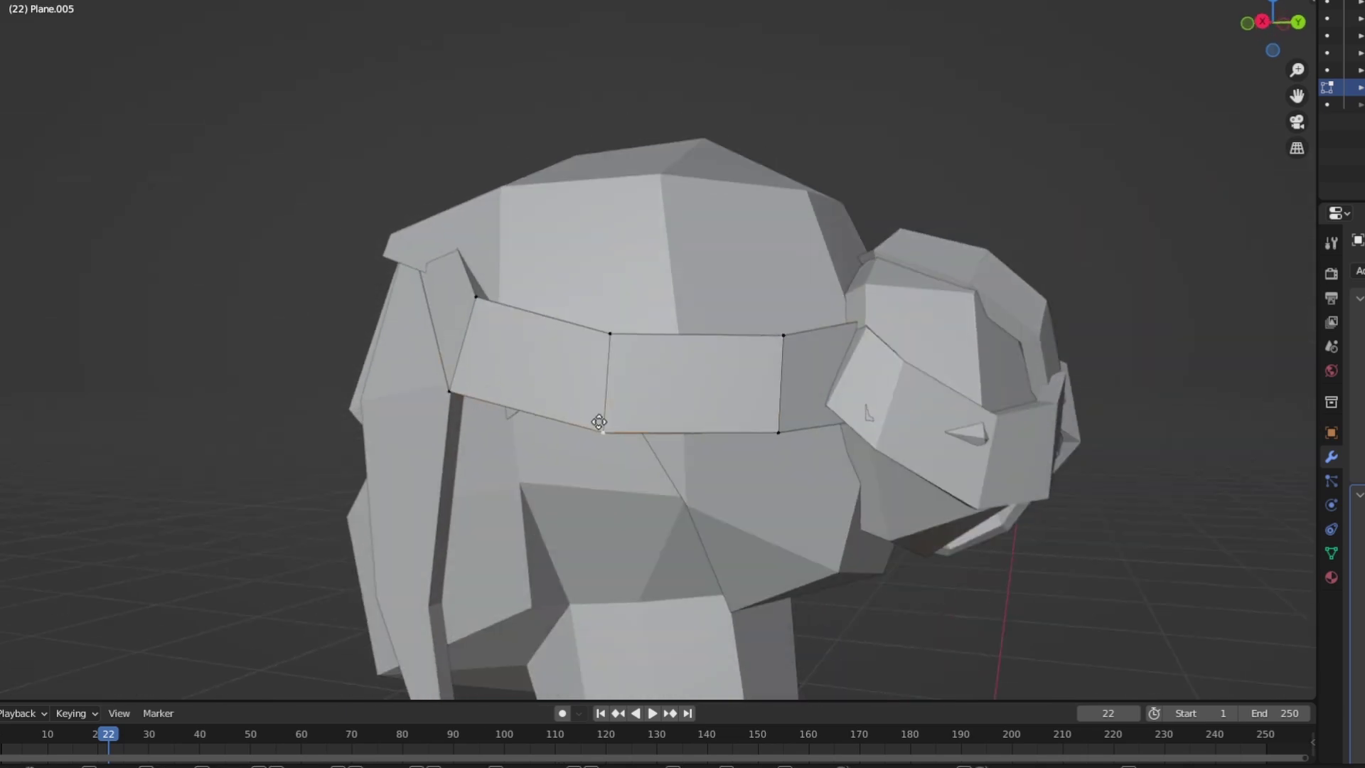
Return to Object Mode and select the hair bun Cube
{"action": "key", "text": "Tab"}
{"action": "scroll", "coordinate": [599, 422], "scroll_direction": "down", "scroll_amount": 5}
{"action": "middle_click_drag", "start_coordinate": [600, 423], "coordinate": [1060, 383]}
{"action": "scroll", "coordinate": [876, 421], "scroll_direction": "up", "scroll_amount": 5}
{"action": "left_click", "coordinate": [855, 372]}
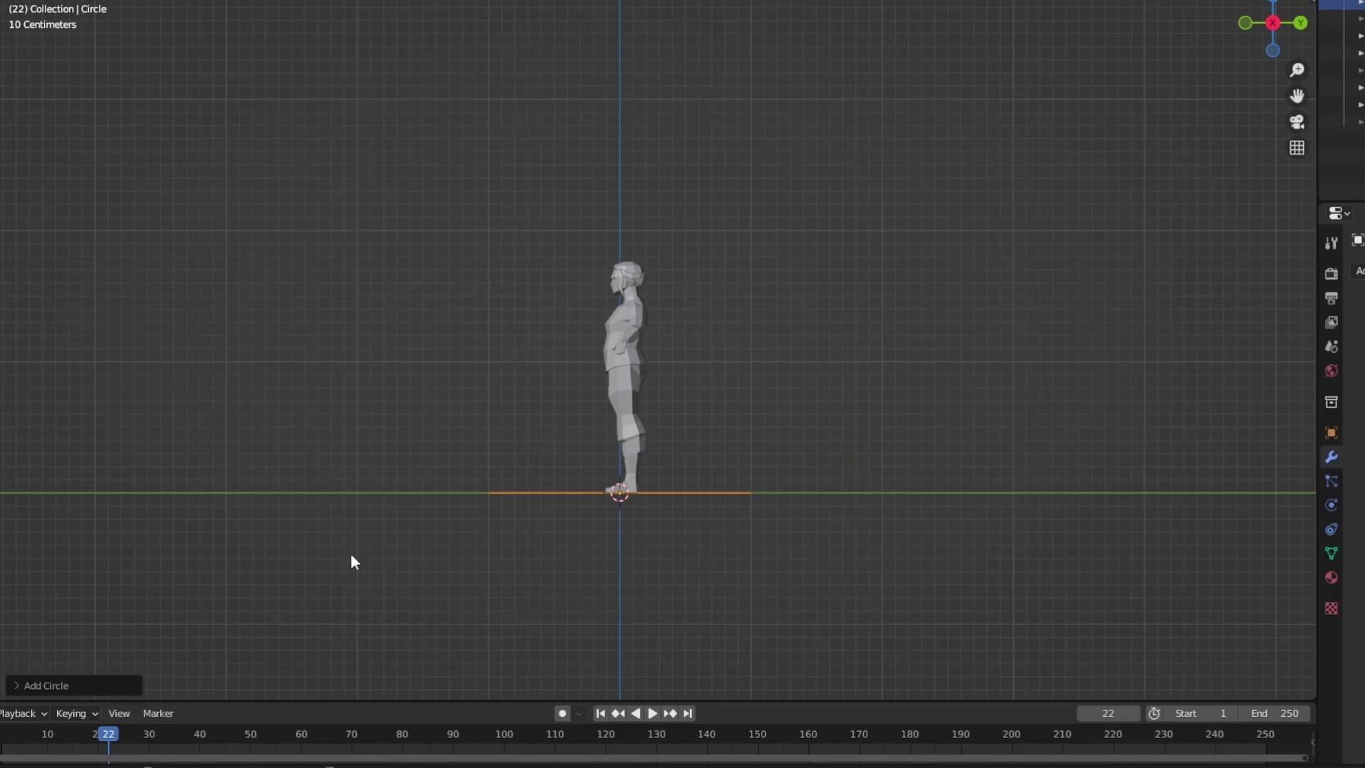
Show the settings of the newly added circle behind the head
{"action": "left_click", "coordinate": [43, 679]}
Raise the circle to head height and tilt it behind the head
{"action": "key", "text": "g"}
{"action": "left_click", "coordinate": [838, 474]}
{"action": "scroll", "coordinate": [837, 475], "scroll_direction": "up", "scroll_amount": 4}
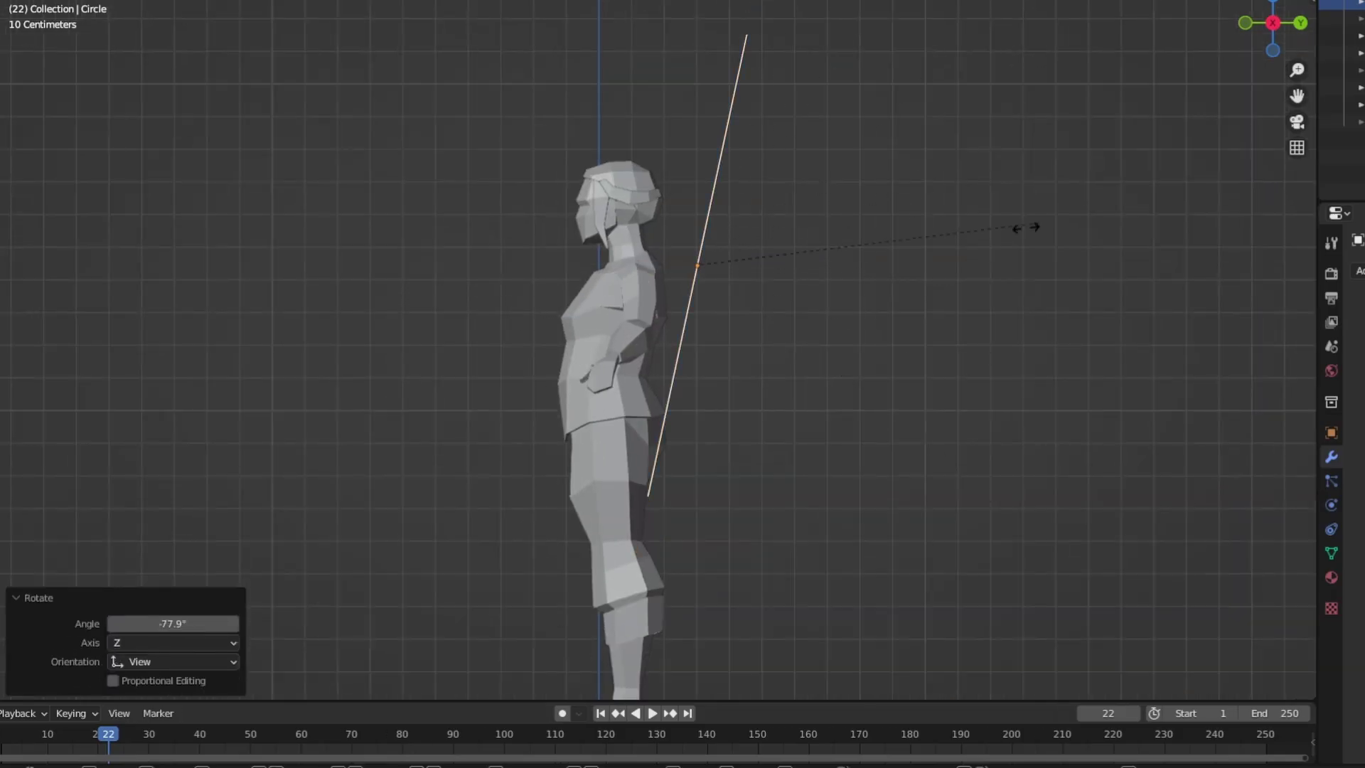
{"action": "key", "text": "g"}
{"action": "left_click", "coordinate": [840, 424]}
{"action": "key", "text": "r"}
{"action": "left_click", "coordinate": [889, 412]}
Scale the ring down in wireframe view and extrude it outward
{"action": "key", "text": "shift+z"}
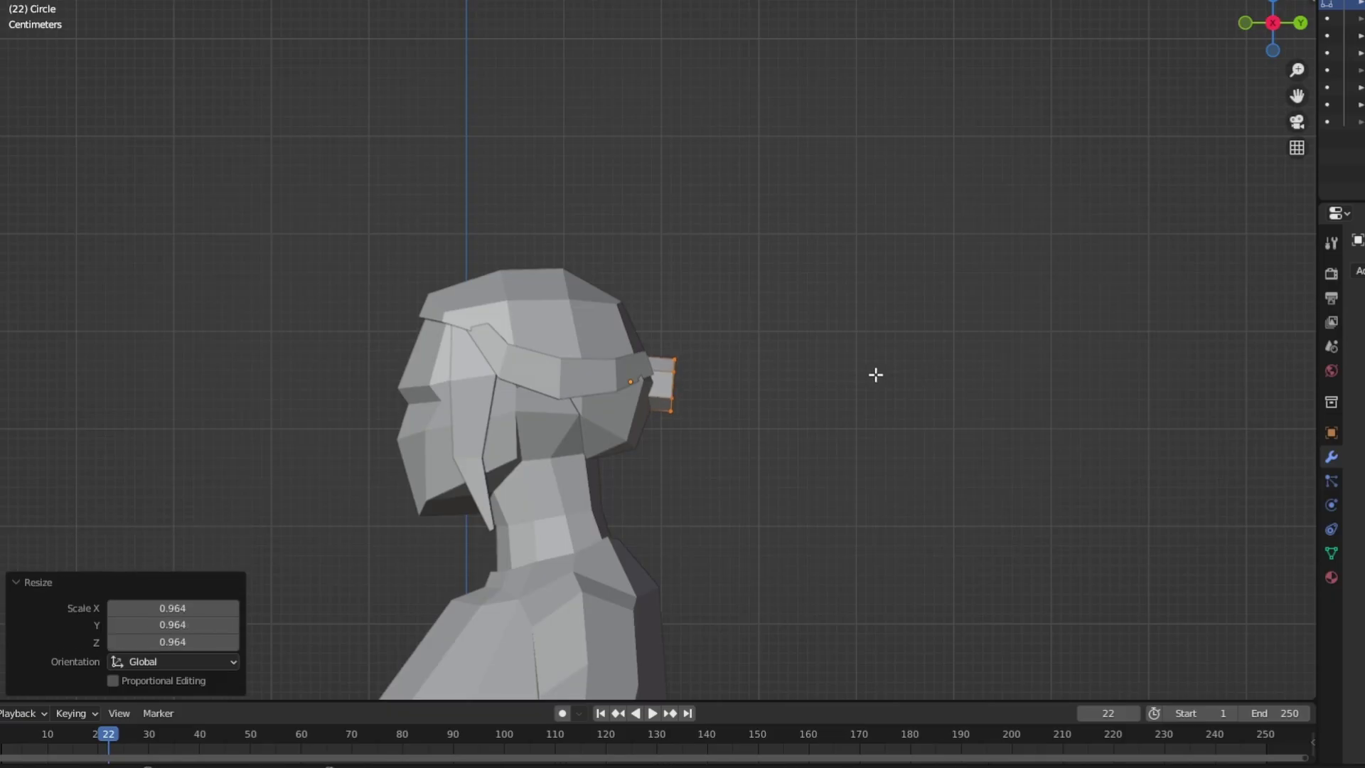
{"action": "key", "text": "shift+z"}
{"action": "key", "text": "s"}
{"action": "left_click", "coordinate": [697, 399]}
{"action": "key", "text": "shift+z"}
{"action": "key", "text": "e"}
{"action": "left_click", "coordinate": [886, 352]}
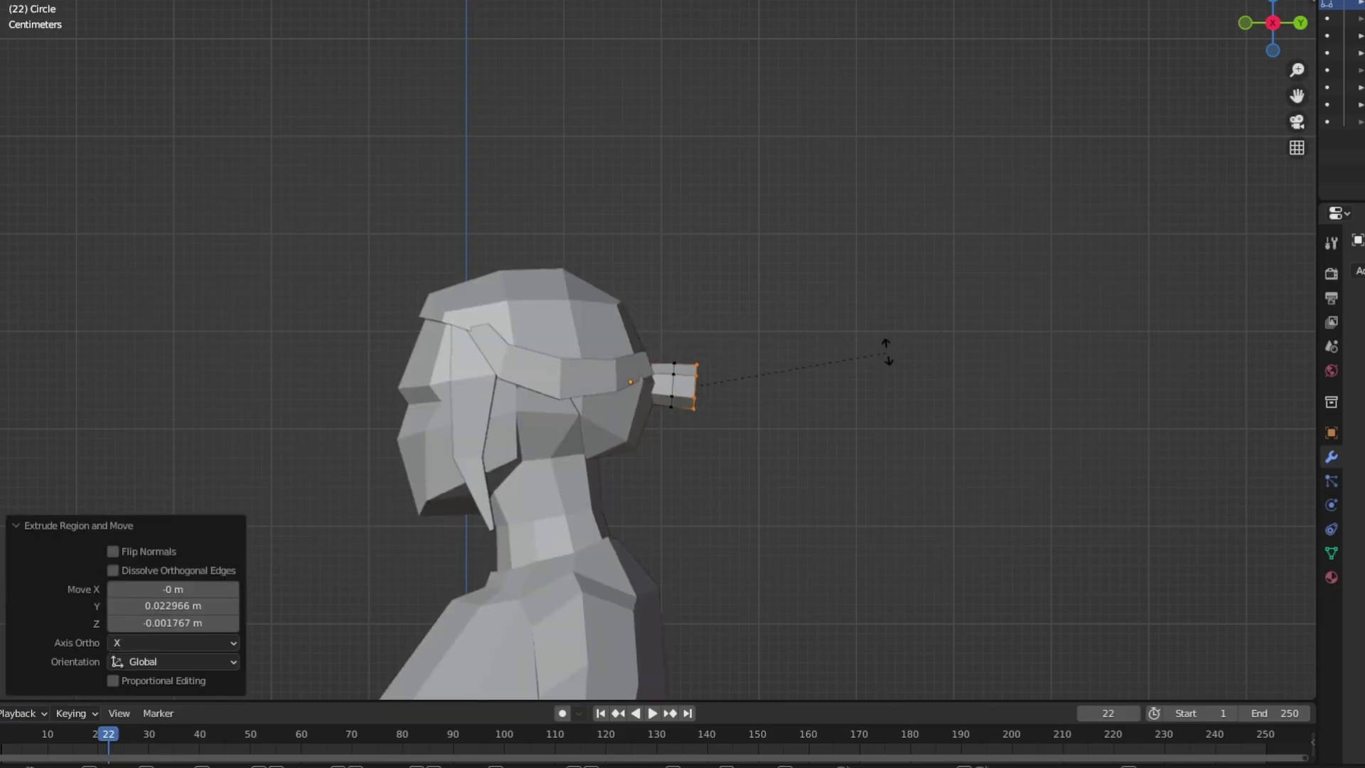
{"action": "left_click", "coordinate": [717, 376]}
Rotate the extruded ring 22° and refine its angle in see-through view
{"action": "key", "text": "r"}
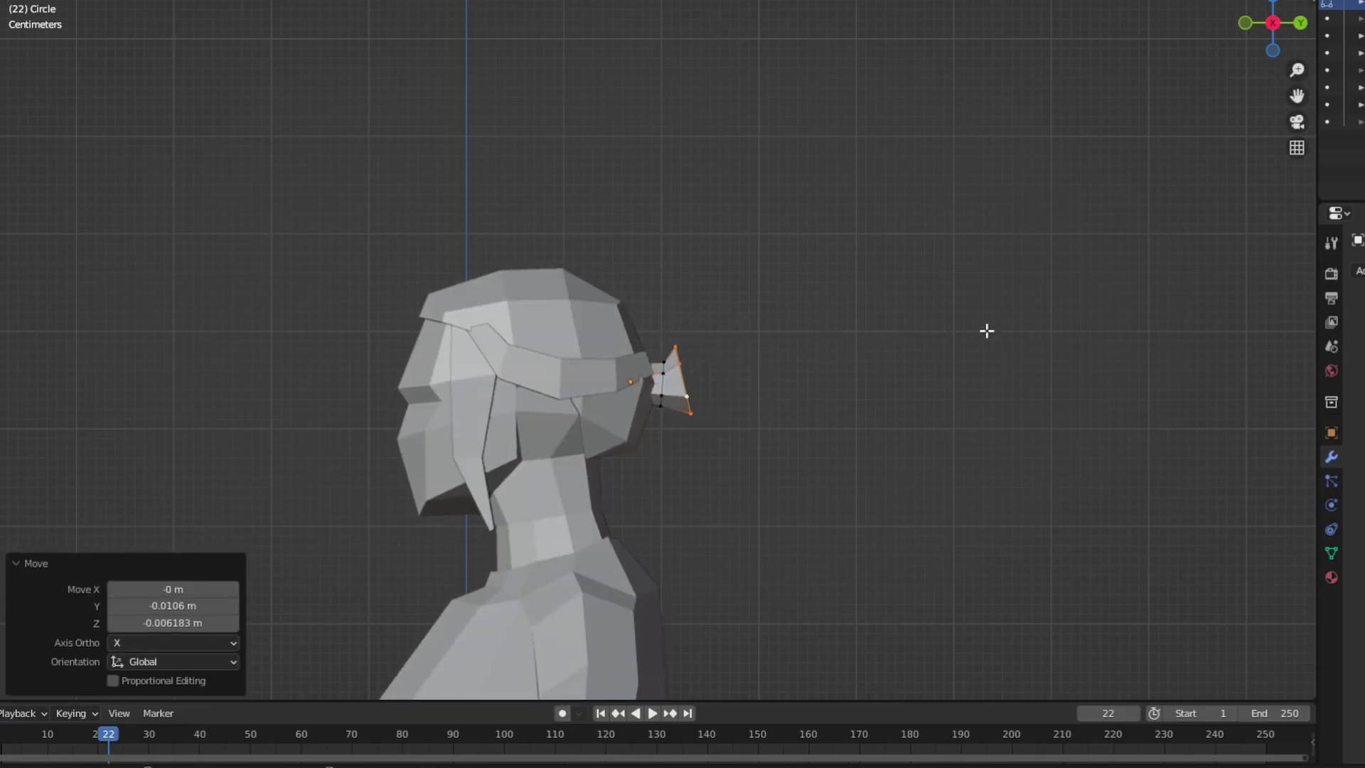
{"action": "left_click", "coordinate": [910, 483]}
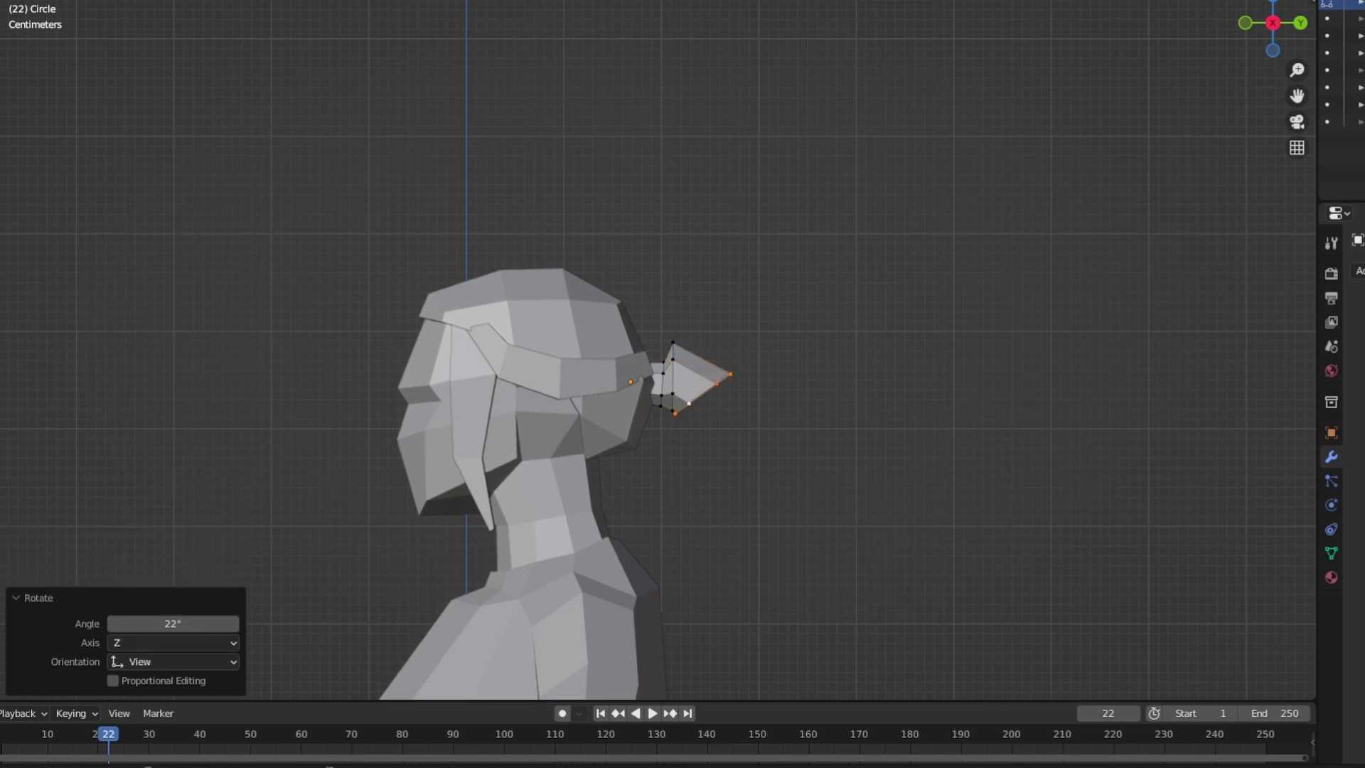
{"action": "key", "text": "grave"}
{"action": "left_click", "coordinate": [1089, 113]}
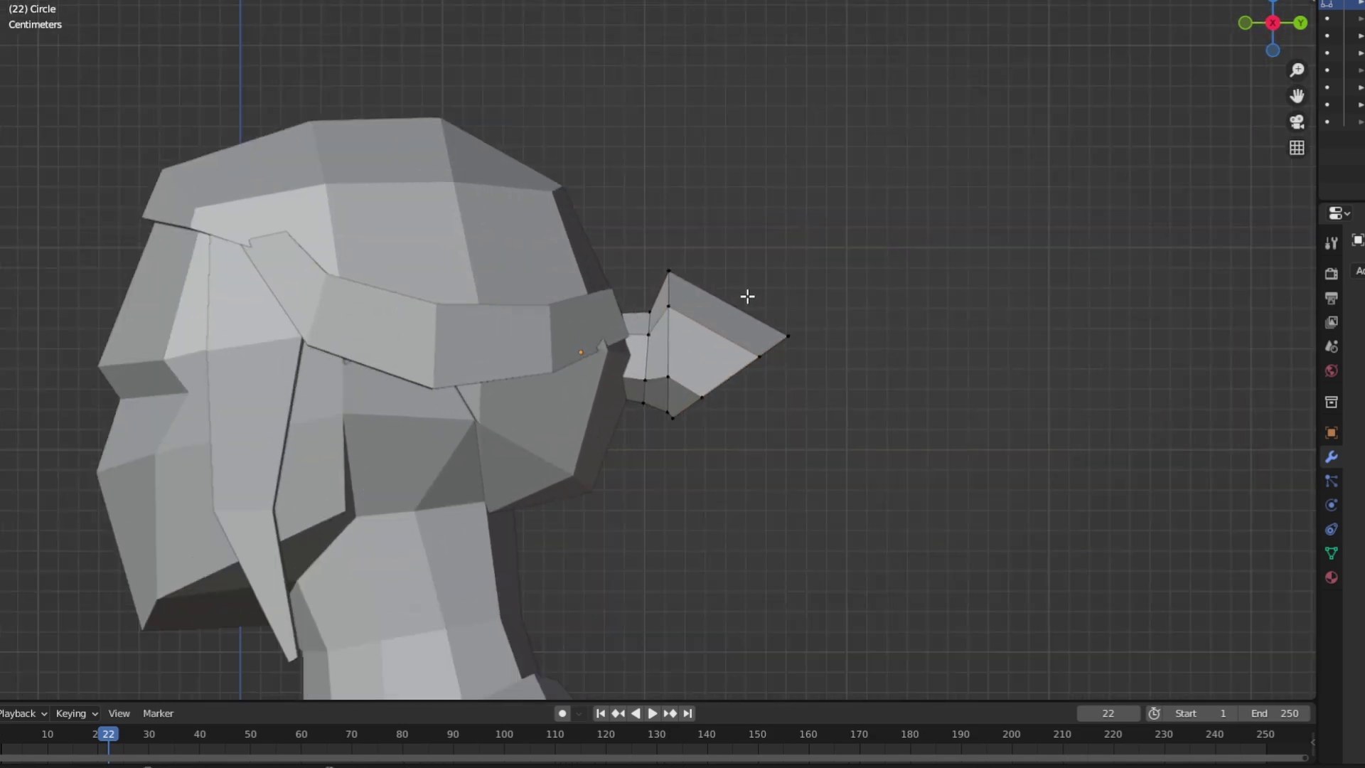
{"action": "key", "text": "alt+z"}
{"action": "key", "text": "r"}
{"action": "left_click", "coordinate": [775, 355]}
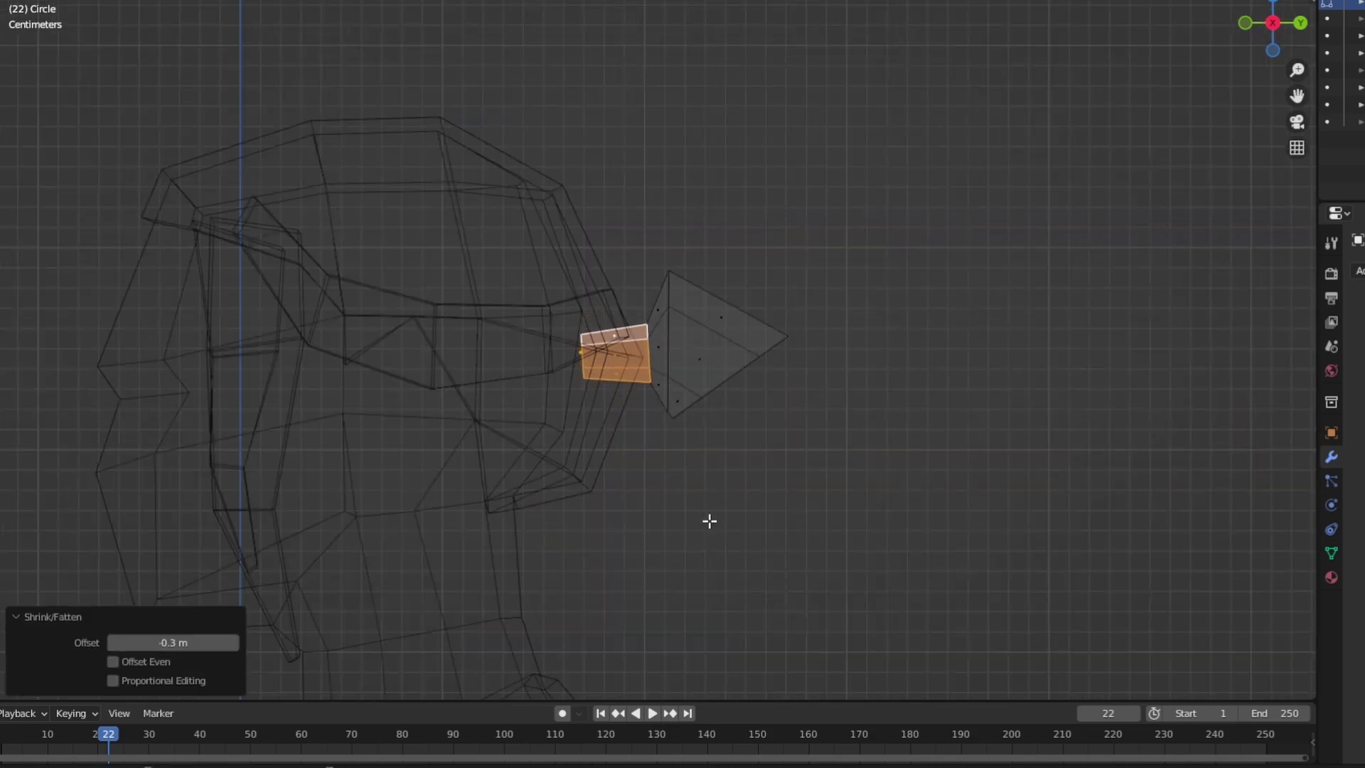
{"action": "key", "text": "alt+z"}
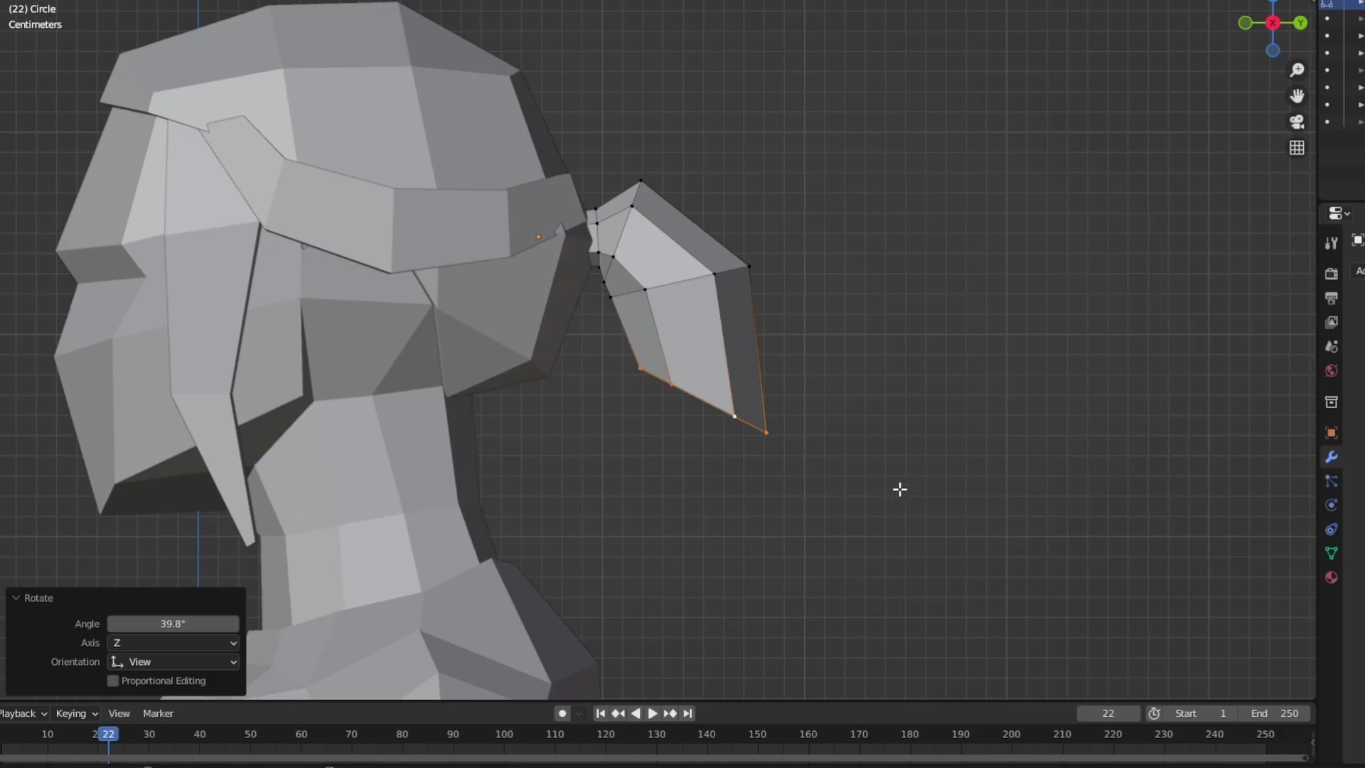
Extrude two more ponytail segments and rotate the tip about 37.7° to follow the hanging hair
{"action": "key", "text": "e"}
{"action": "left_click", "coordinate": [907, 536]}
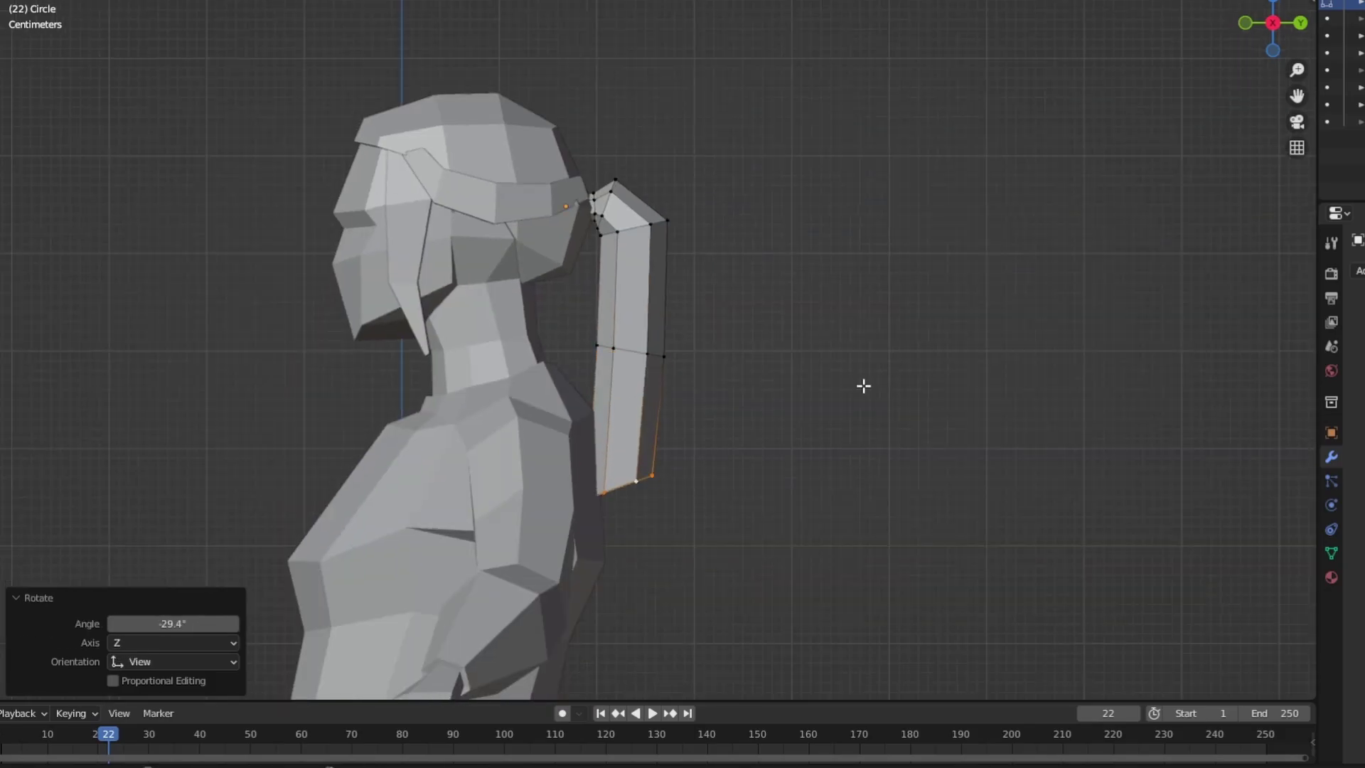
{"action": "key", "text": "e"}
{"action": "left_click", "coordinate": [896, 329]}
{"action": "scroll", "coordinate": [895, 329], "scroll_direction": "up", "scroll_amount": 2}
{"action": "key", "text": "r"}
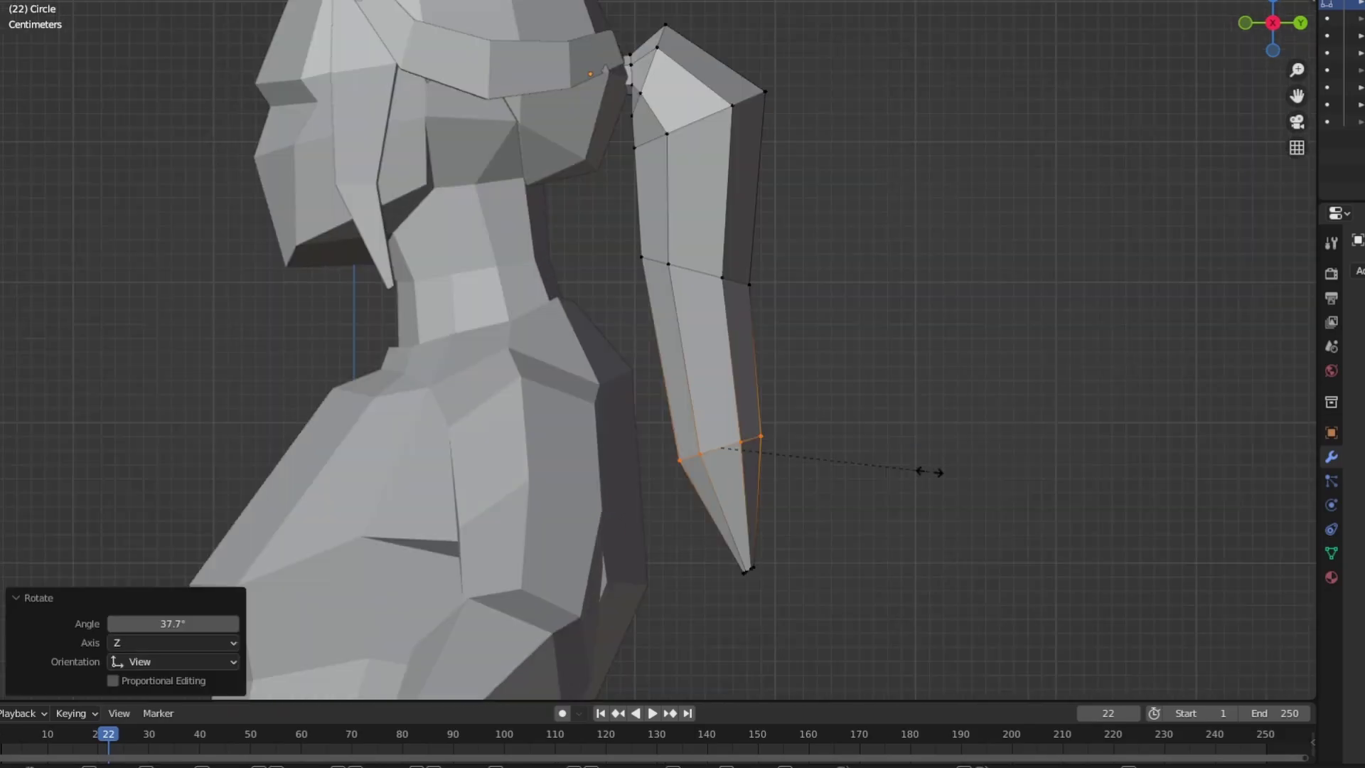
{"action": "key", "text": "Tab"}
{"action": "scroll", "coordinate": [910, 355], "scroll_direction": "down", "scroll_amount": 5}
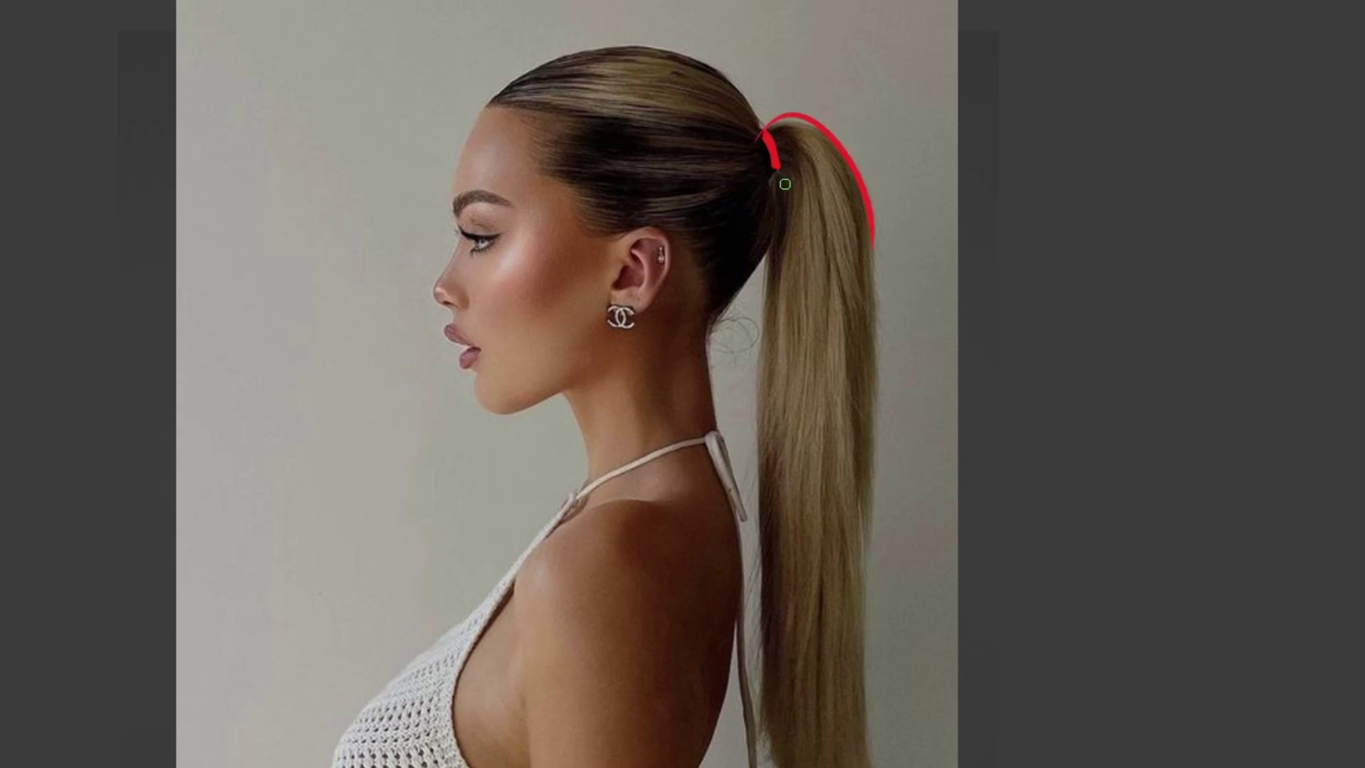
Outline the hair tie and the top curve of the ponytail in red on the reference photo
{"action": "scroll", "coordinate": [966, 192], "scroll_direction": "down", "scroll_amount": 3}
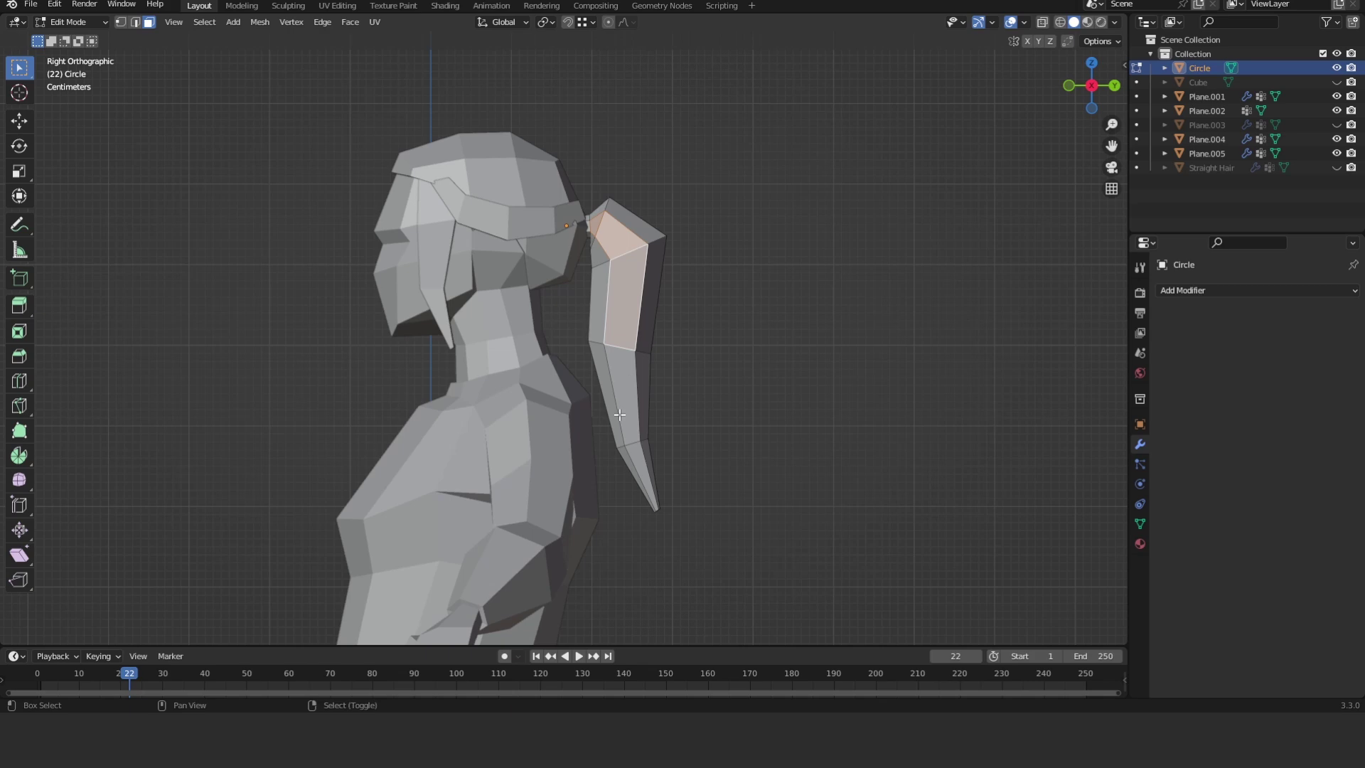
Duplicate the ponytail in place and separate the copy into its own object
{"action": "mouse_move", "coordinate": [710, 384]}
{"action": "middle_mouse_down"}
{"action": "mouse_move", "coordinate": [725, 377]}
{"action": "mouse_move", "coordinate": [704, 380]}
{"action": "middle_mouse_up"}
{"action": "key", "text": "shift+d"}
{"action": "right_click", "coordinate": [704, 379]}
{"action": "key", "text": "p"}
{"action": "left_click", "coordinate": [704, 379]}
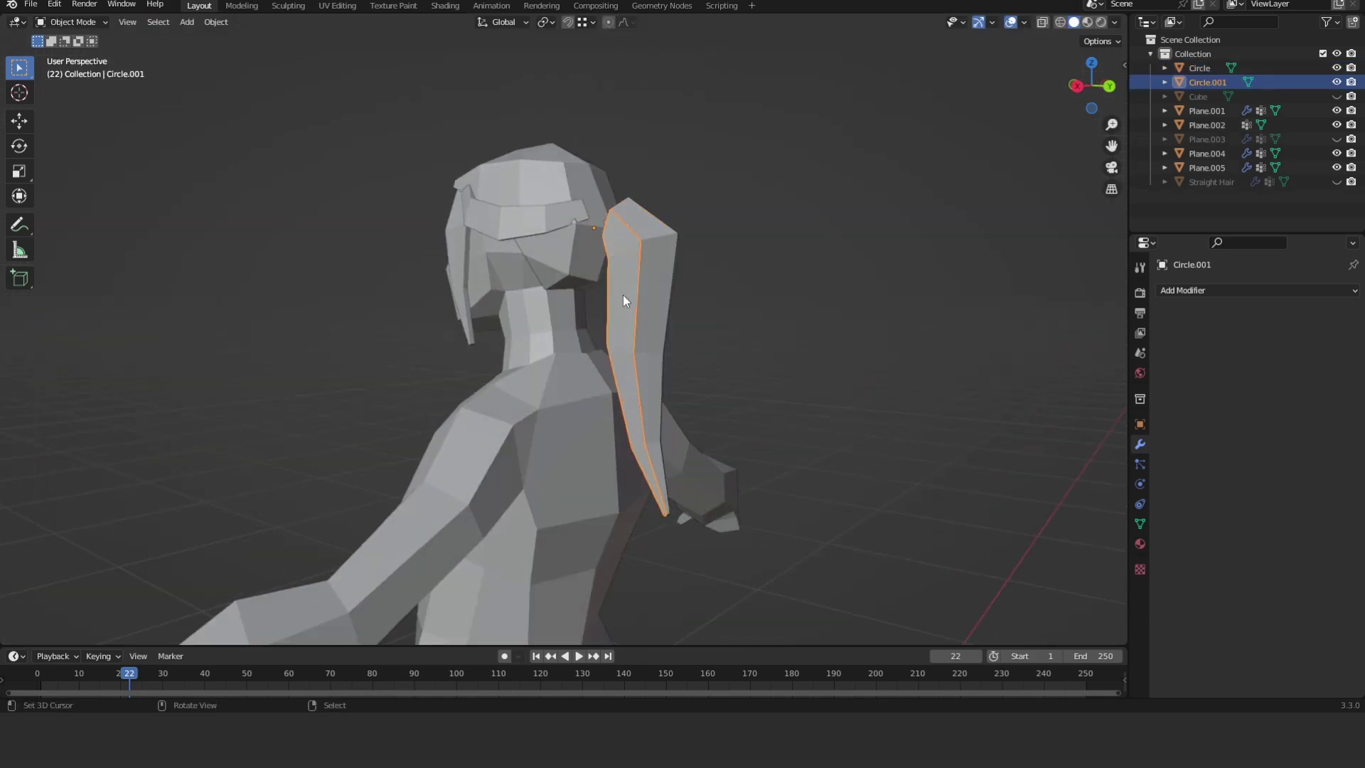
{"action": "key", "text": "KP_3"}
{"action": "key", "text": "Tab"}
Inspect the headband's Solidify modifier options
{"action": "left_click", "coordinate": [1206, 167], "text": "ctrl"}
{"action": "scroll", "coordinate": [1249, 344], "scroll_direction": "down", "scroll_amount": 1}
{"action": "left_click", "coordinate": [1314, 443]}
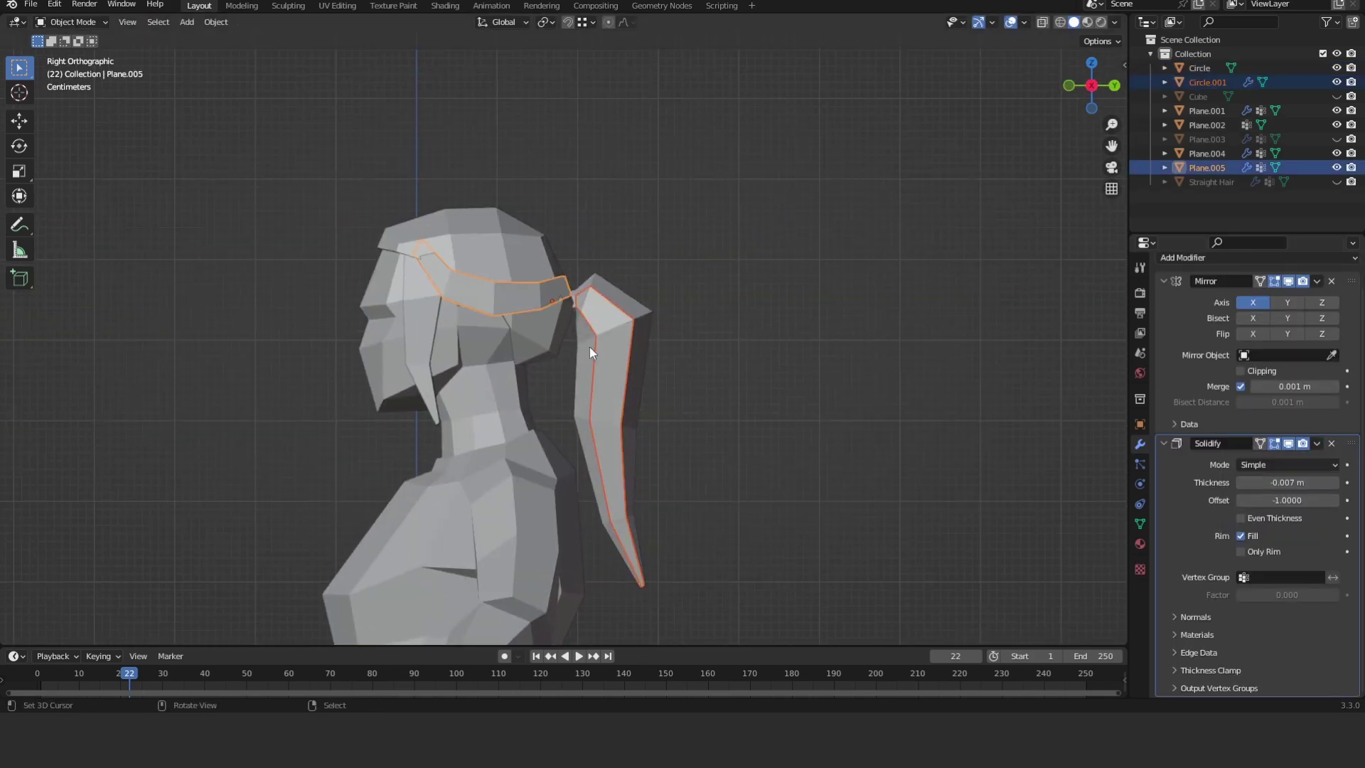
Move the duplicated strand's vertices near the neck in back view with X-ray on
{"action": "left_click", "coordinate": [590, 347]}
{"action": "key", "text": "Tab"}
{"action": "middle_click_drag", "start_coordinate": [590, 347], "coordinate": [715, 326]}
{"action": "key", "text": "Tab"}
{"action": "key", "text": "ctrl+KP_1"}
{"action": "key", "text": "alt+z"}
{"action": "left_click_drag", "start_coordinate": [518, 436], "coordinate": [654, 389]}
{"action": "key", "text": "alt+z"}
{"action": "key", "text": "g"}
{"action": "left_click", "coordinate": [700, 433]}
{"action": "key", "text": "g"}
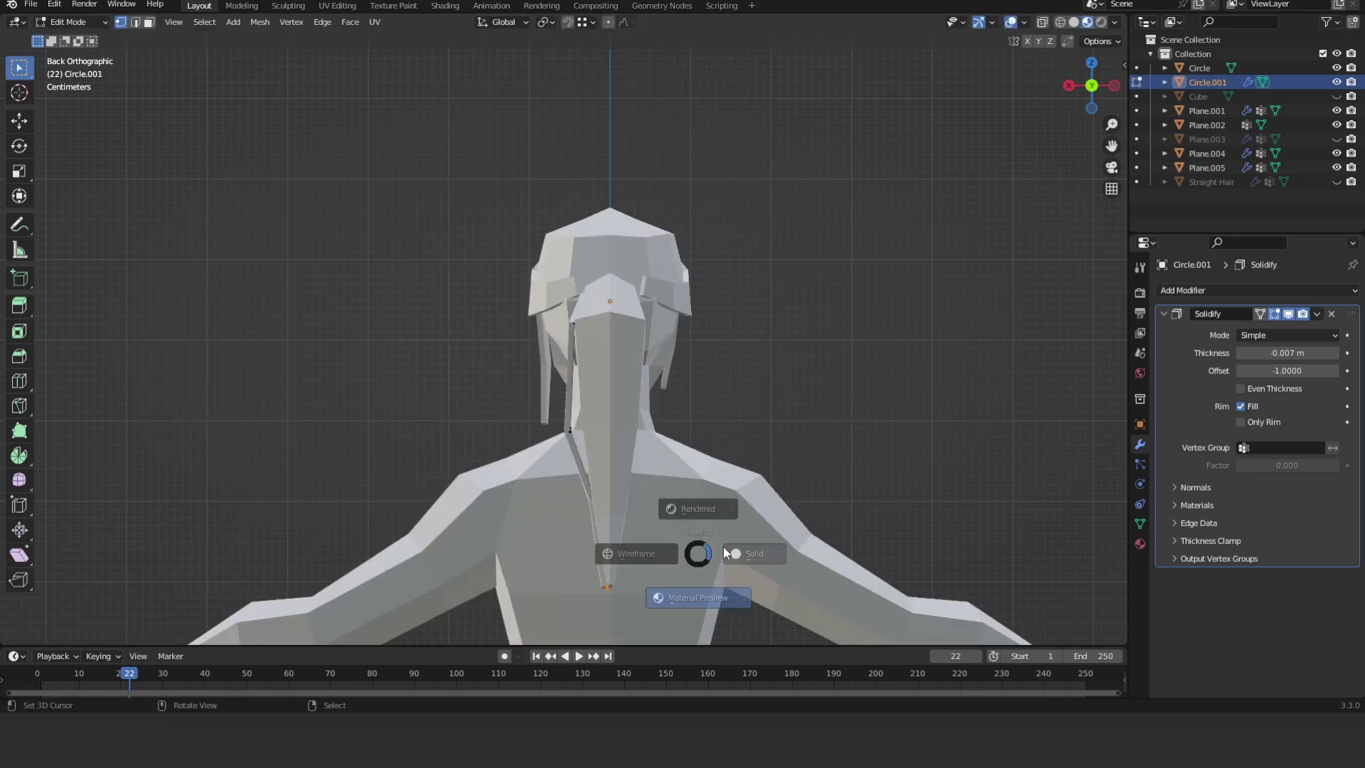
{"action": "left_click", "coordinate": [677, 359]}
Review the reshaped strand in side and wireframe views, then leave Edit Mode
{"action": "key", "text": "alt+z"}
{"action": "key", "text": "alt+z"}
{"action": "middle_click_drag", "start_coordinate": [677, 359], "coordinate": [640, 360]}
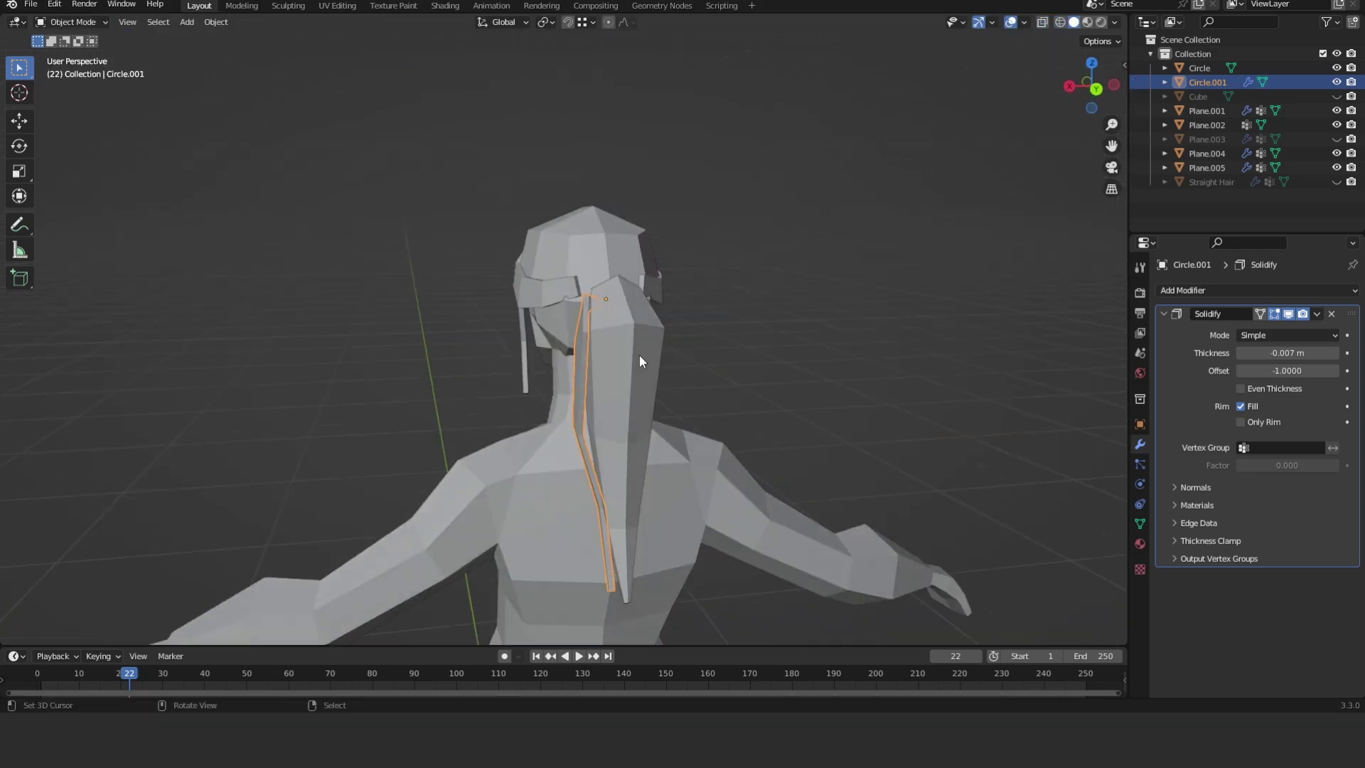
{"action": "key", "text": "KP_3"}
{"action": "left_click", "coordinate": [419, 322]}
{"action": "scroll", "coordinate": [590, 373], "scroll_direction": "up", "scroll_amount": 3}
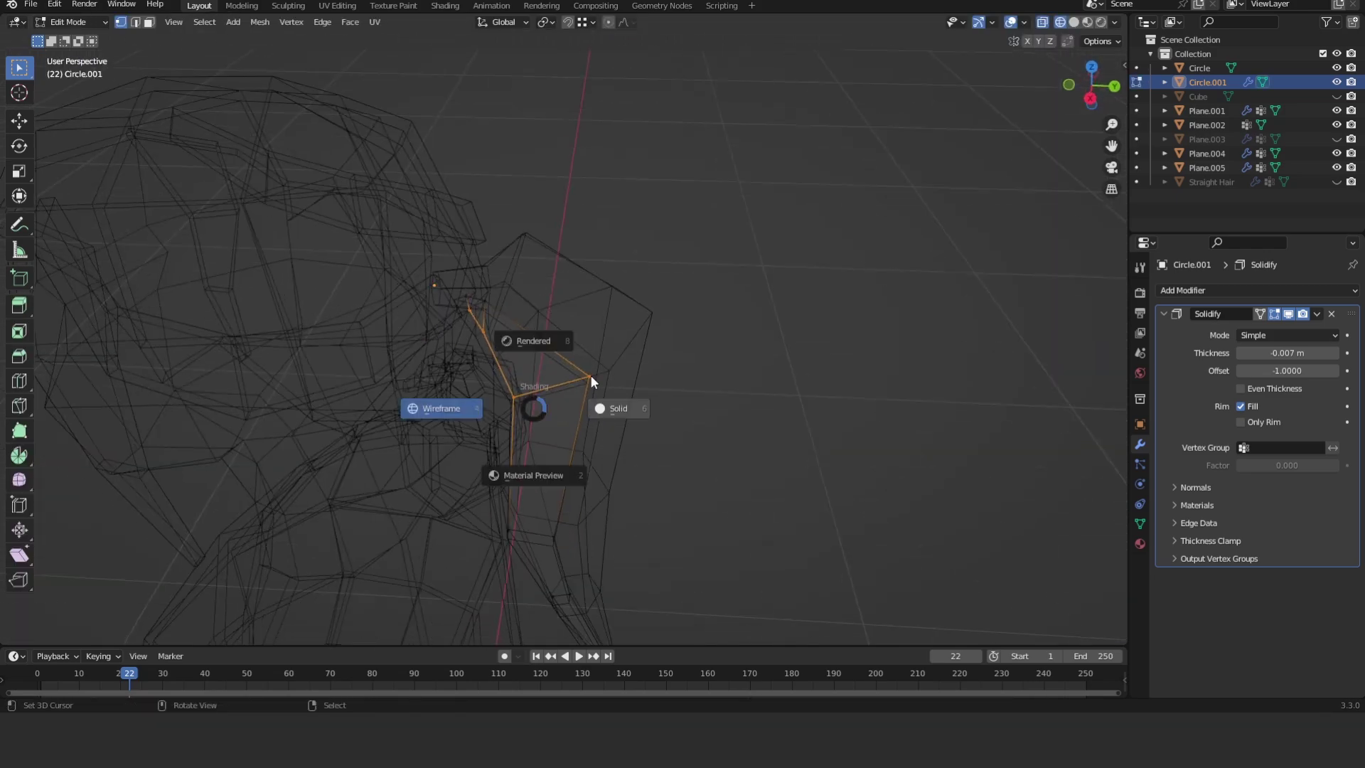
{"action": "middle_click_drag", "start_coordinate": [466, 301], "coordinate": [578, 387]}
{"action": "key", "text": "shift+z"}
{"action": "key", "text": "Tab"}
{"action": "key", "text": "ctrl+z"}
{"action": "middle_click_drag", "start_coordinate": [417, 344], "coordinate": [630, 478]}
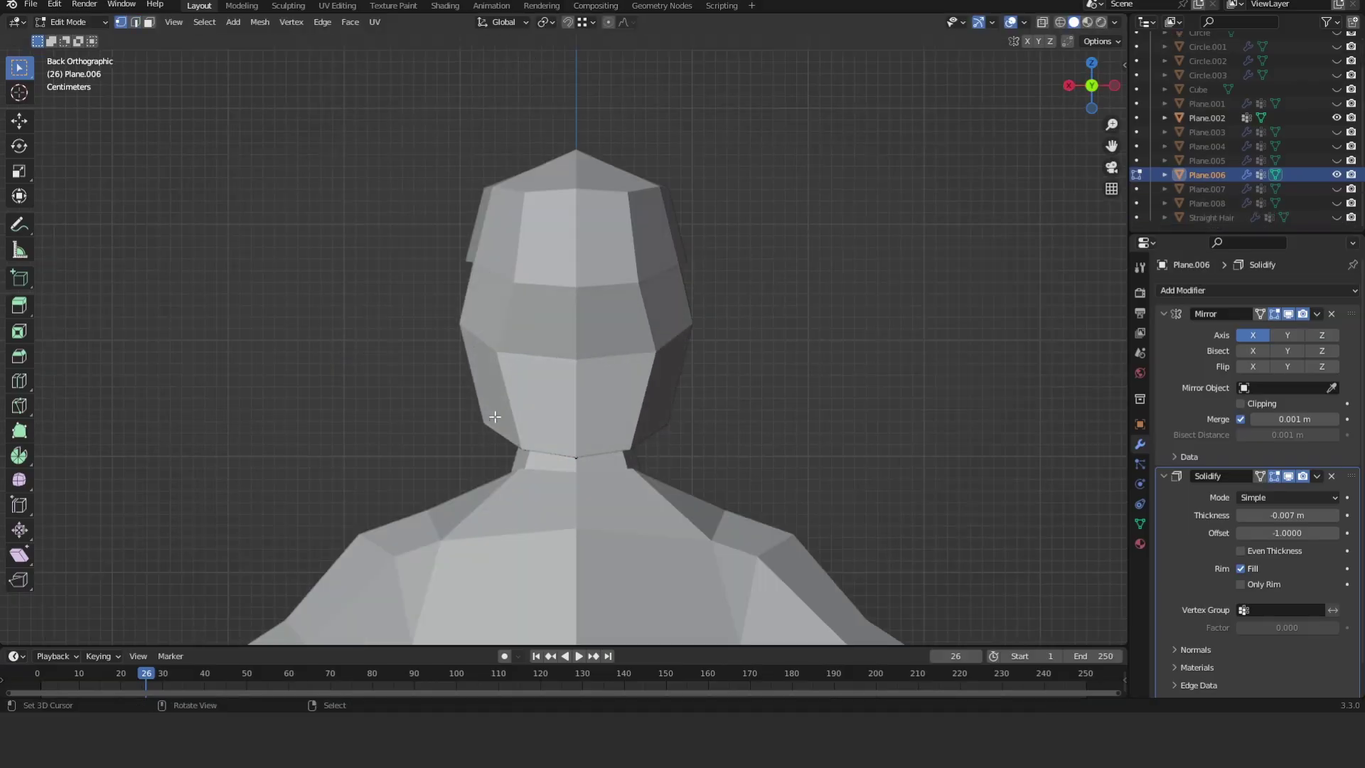
Finish the lengthened face-side hair panel and orbit around the low-poly figure
{"action": "key", "text": "Tab"}
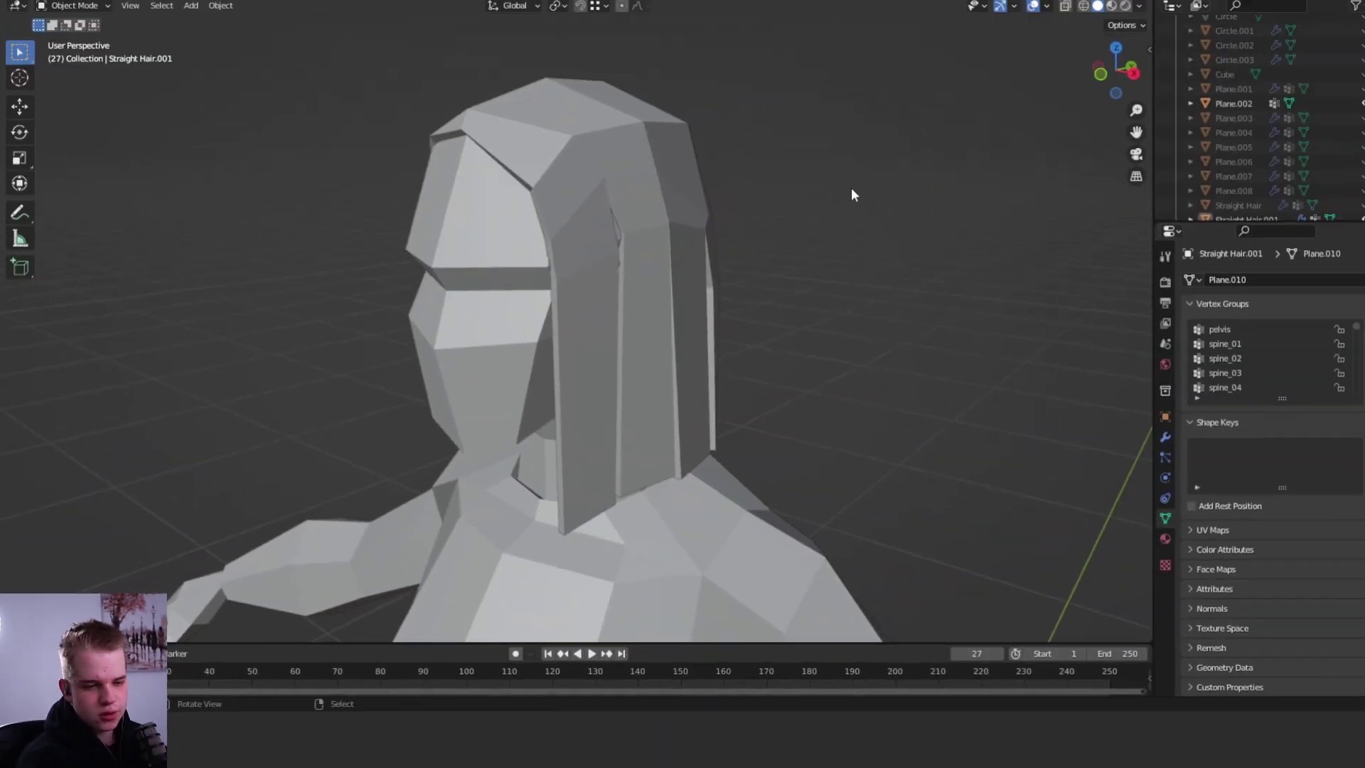
{"action": "middle_click_drag", "start_coordinate": [851, 188], "coordinate": [779, 263]}
Frame Straight Hair.001 in front view and add a vertex group renamed Thickness
{"action": "key", "text": "KP_1"}
{"action": "key", "text": "KP_Decimal"}
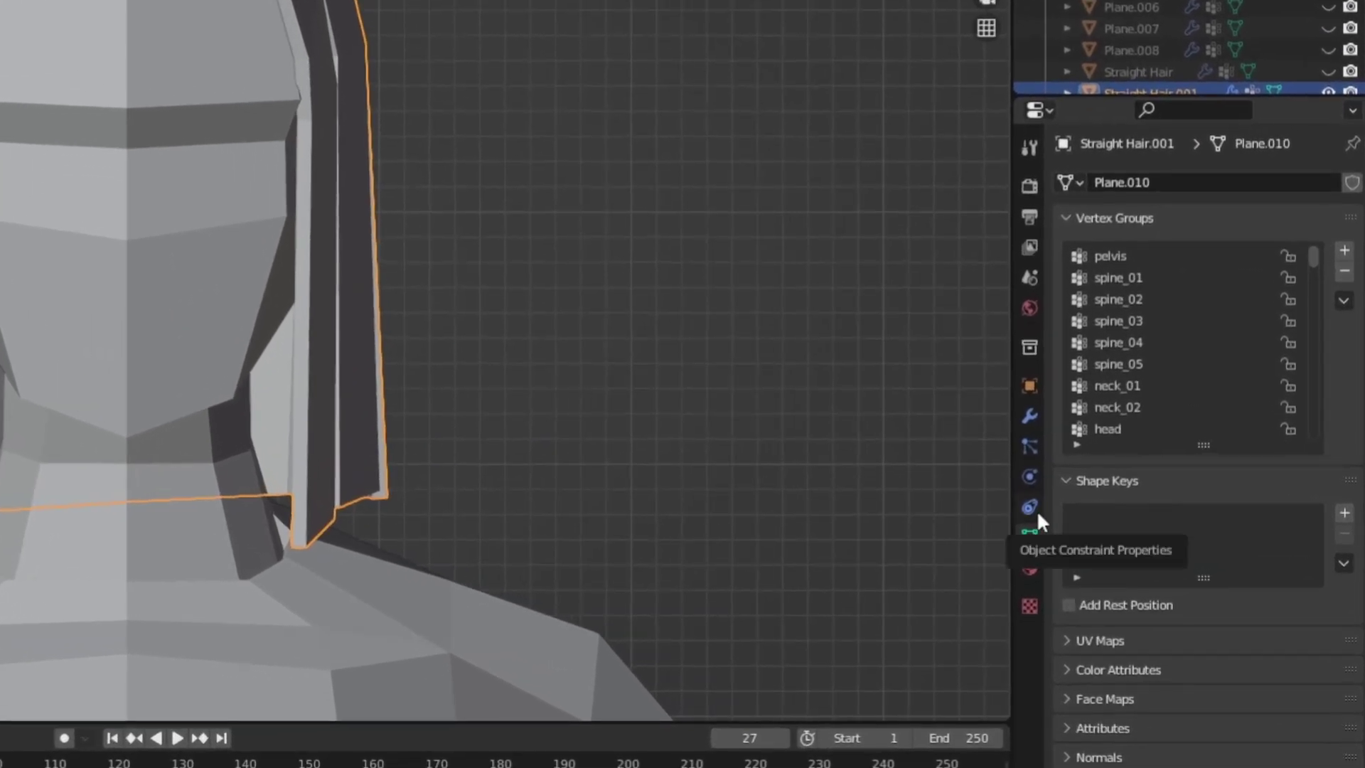
{"action": "left_click", "coordinate": [1344, 250]}
{"action": "double_click", "coordinate": [1151, 426]}
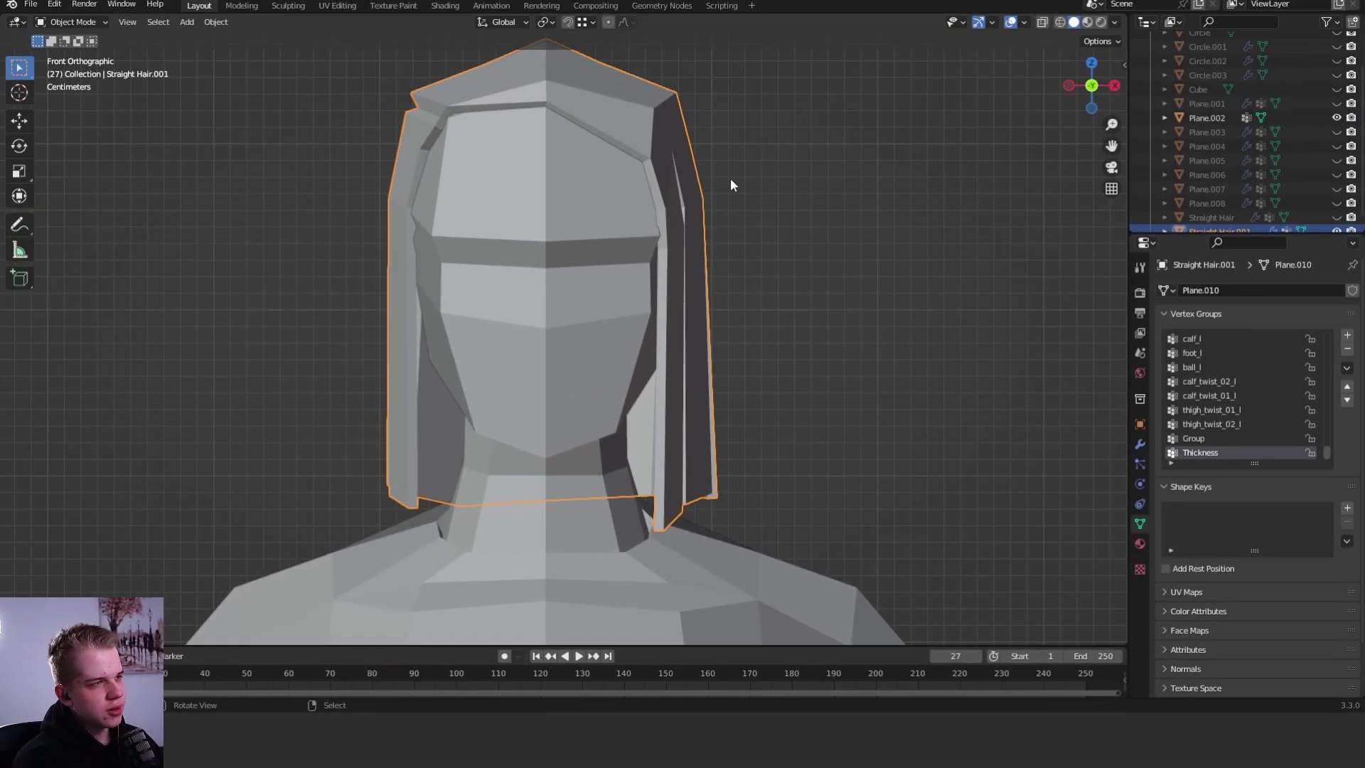
{"action": "middle_click_drag", "start_coordinate": [731, 181], "coordinate": [816, 201]}
{"action": "scroll", "coordinate": [777, 245], "scroll_direction": "down", "scroll_amount": 3}
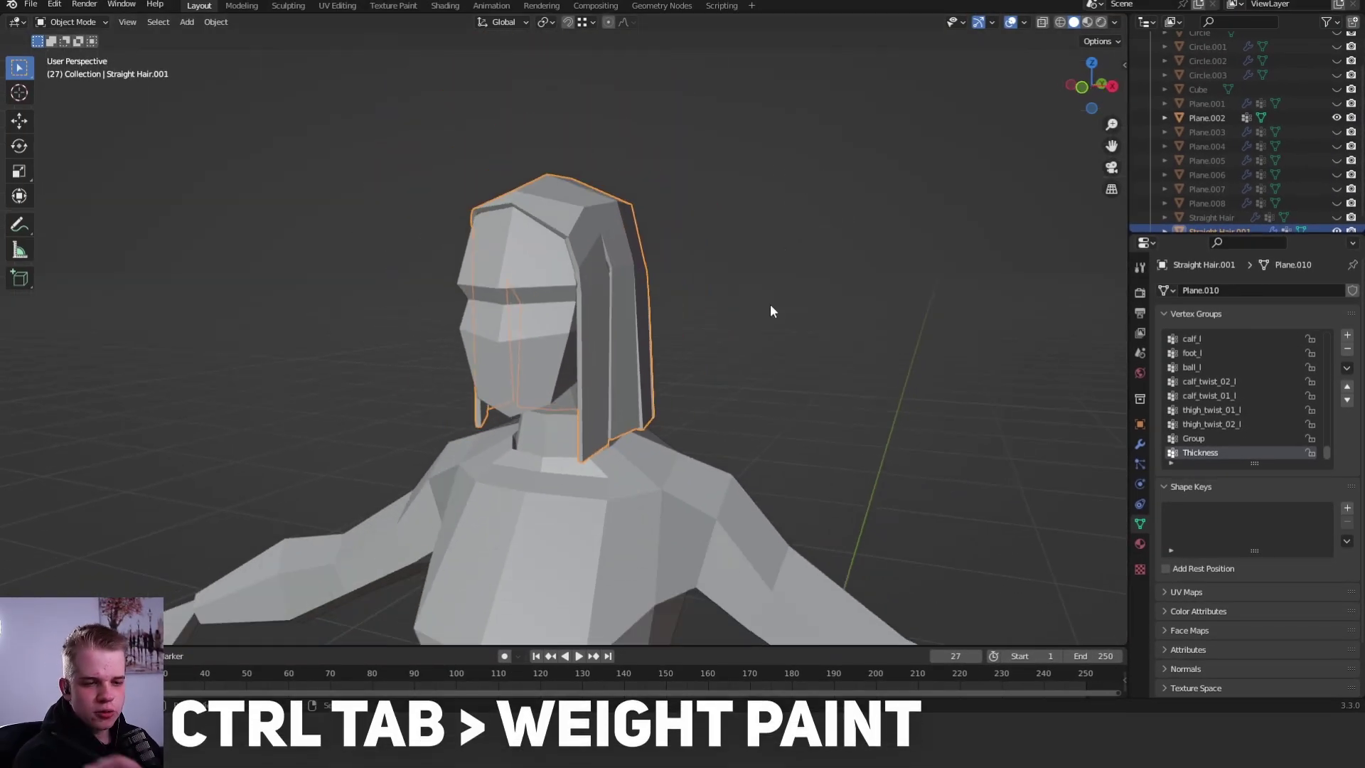
Switch the hair to Weight Paint mode and set Solidify's vertex group to Thickness
{"action": "key", "text": "ctrl+Tab"}
{"action": "left_click", "coordinate": [688, 259]}
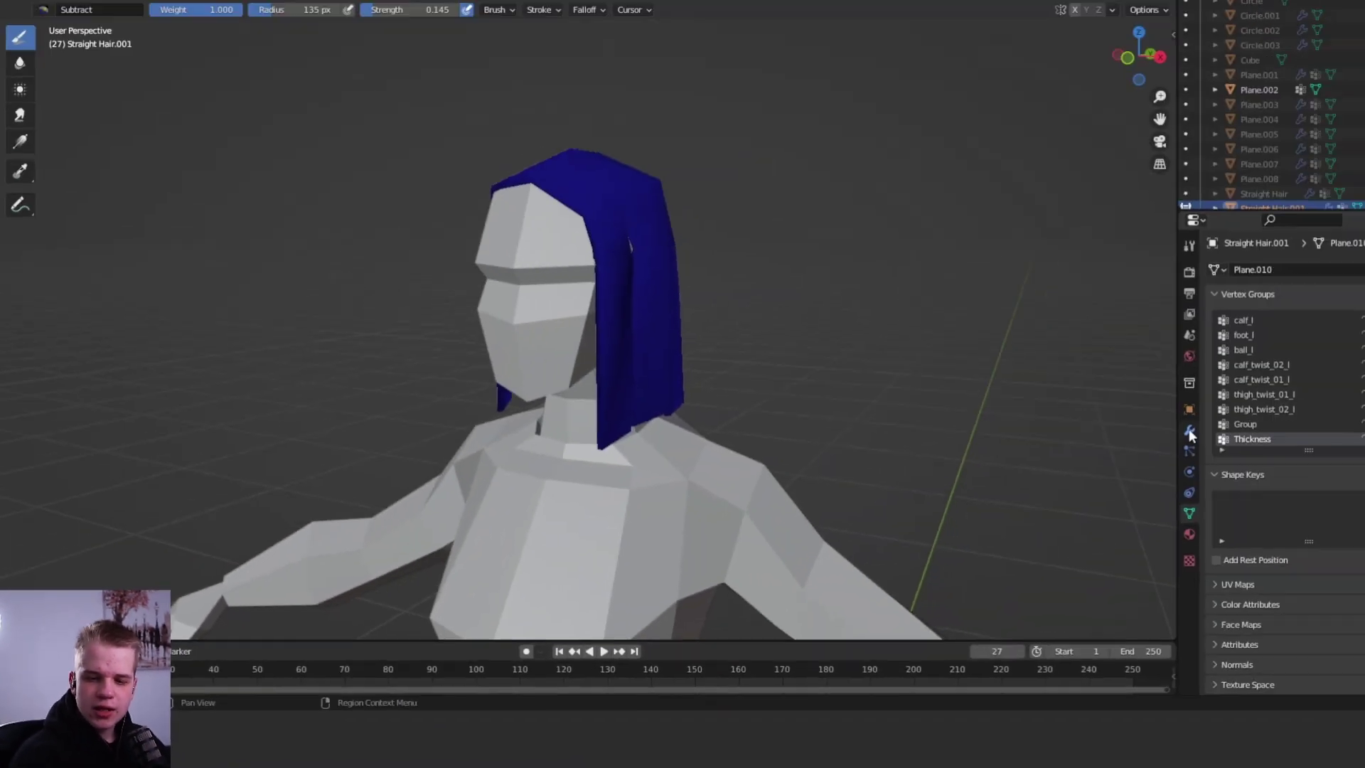
{"action": "left_click", "coordinate": [1140, 444]}
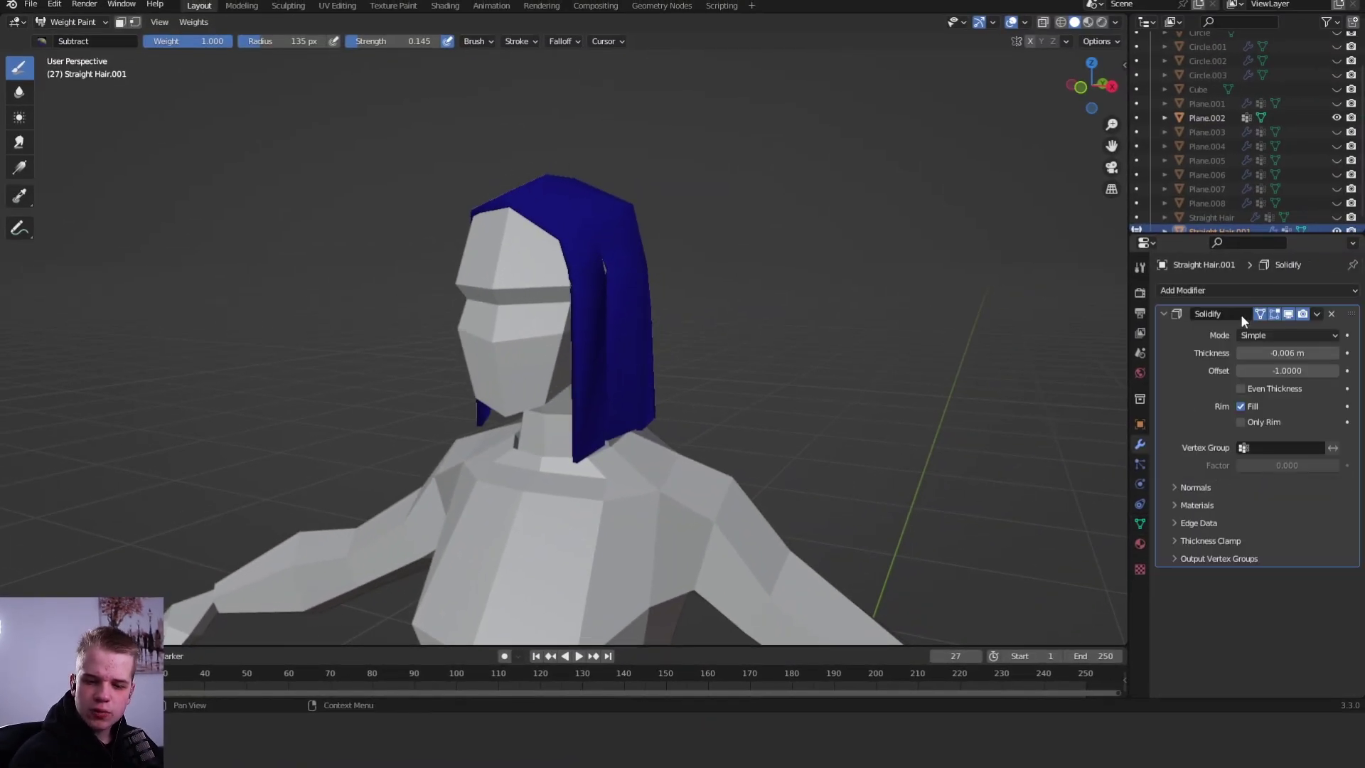
{"action": "left_click", "coordinate": [1282, 446]}
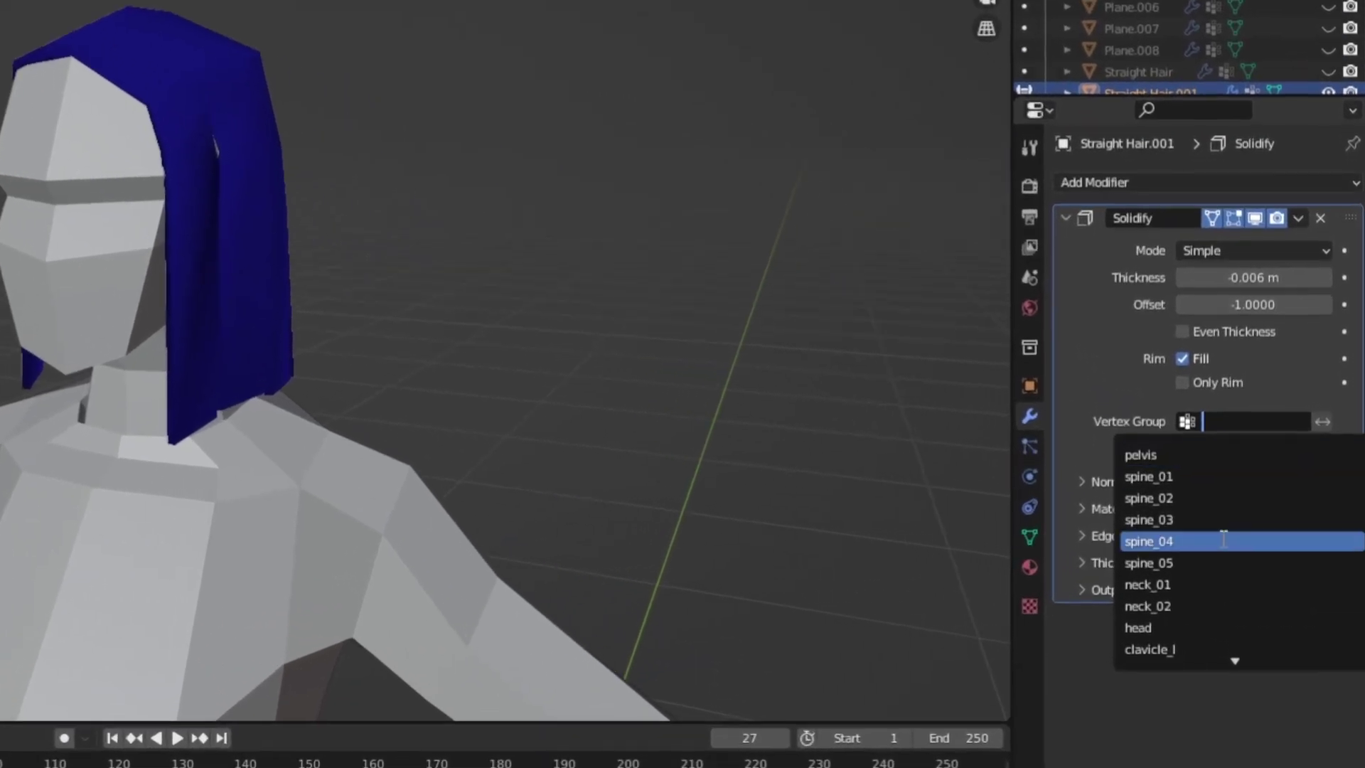
{"action": "key", "text": "Return"}
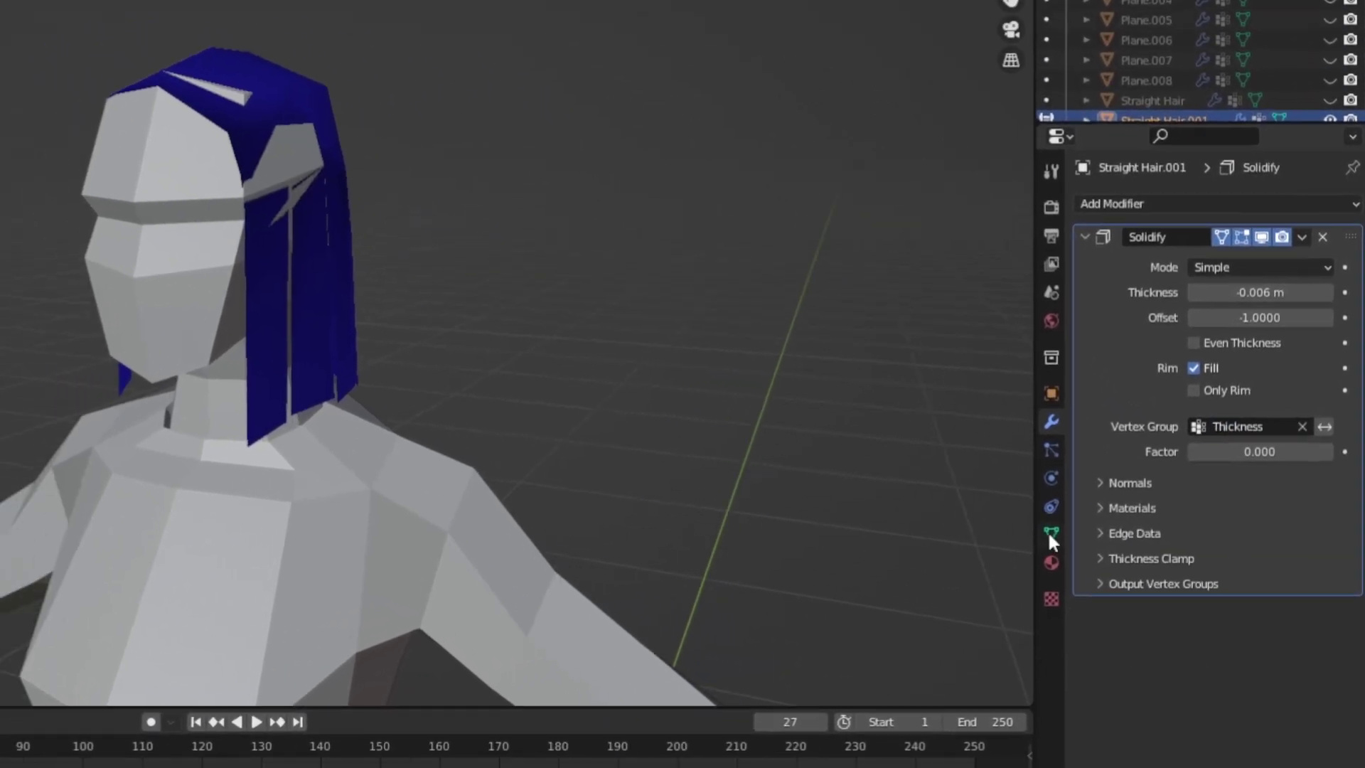
Review the hair's vertex groups and Solidify settings from a three-quarter view
{"action": "left_click", "coordinate": [1029, 537]}
{"action": "middle_click_drag", "start_coordinate": [244, 365], "coordinate": [289, 332]}
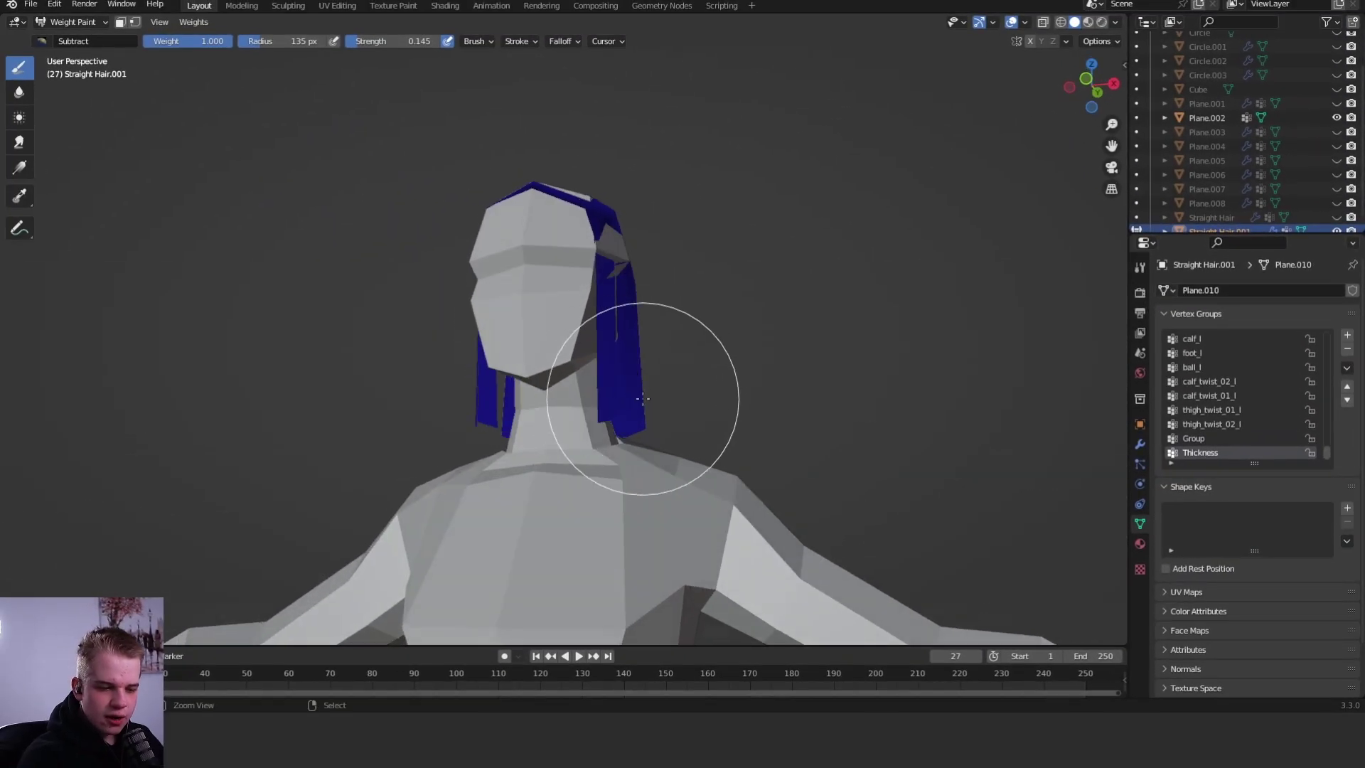
{"action": "scroll", "coordinate": [361, 231], "scroll_direction": "up", "scroll_amount": 3}
{"action": "middle_click_drag", "start_coordinate": [637, 448], "coordinate": [731, 360]}
{"action": "scroll", "coordinate": [791, 337], "scroll_direction": "up", "scroll_amount": 2}
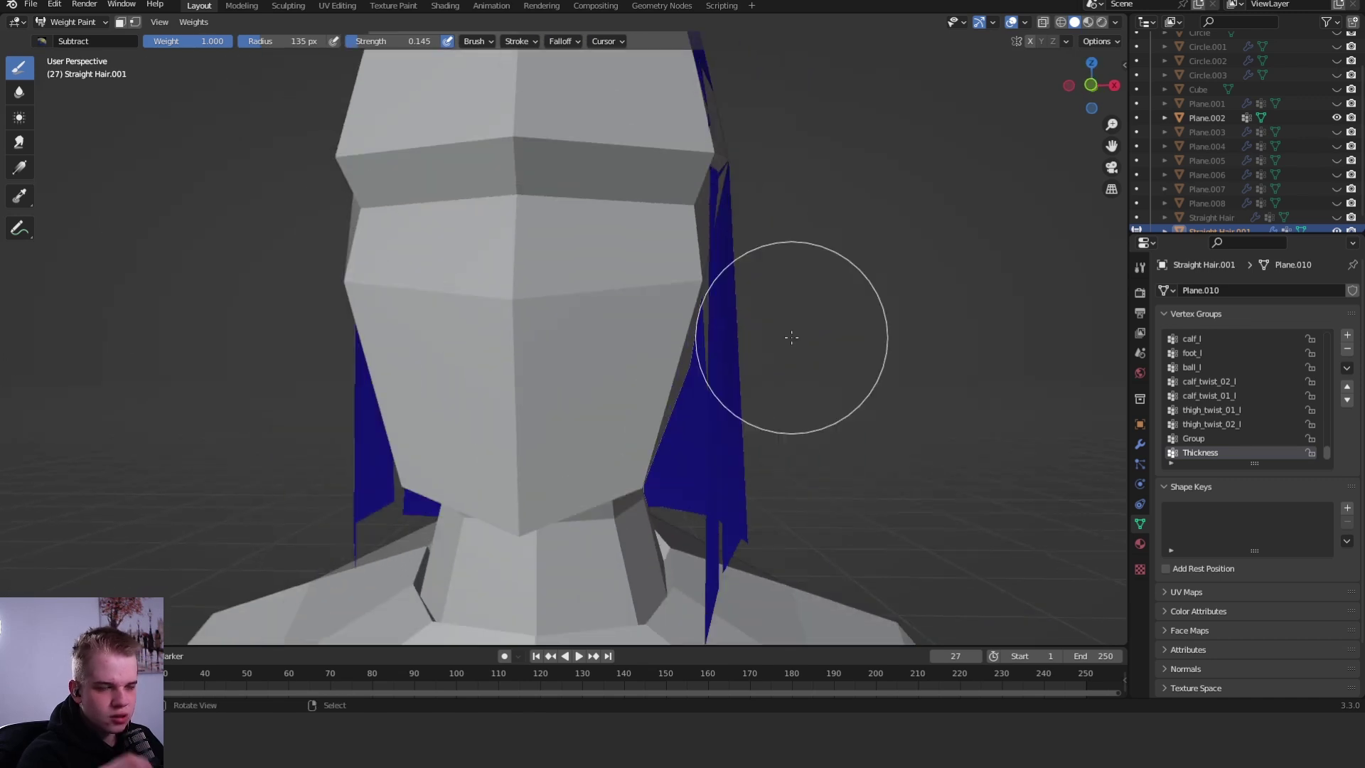
{"action": "middle_click_drag", "start_coordinate": [833, 277], "coordinate": [760, 349]}
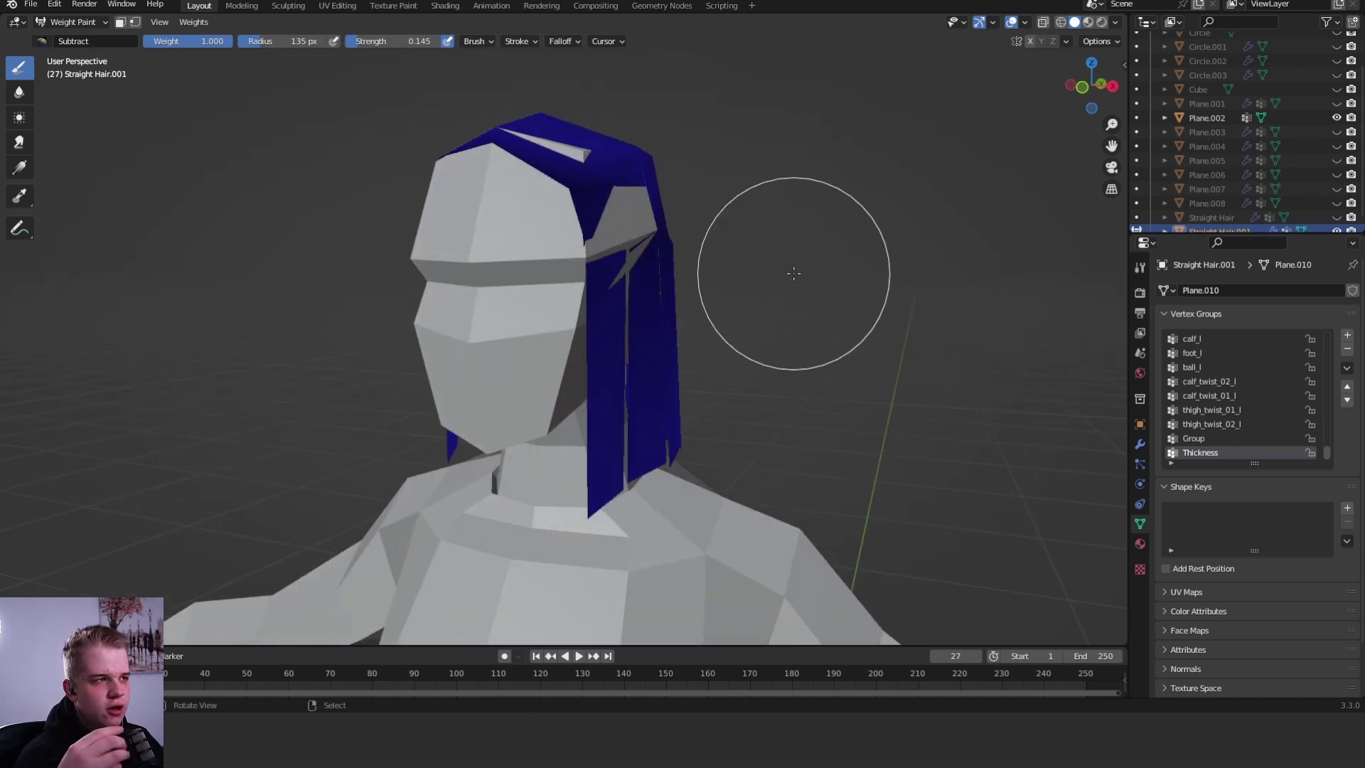
{"action": "left_click", "coordinate": [1140, 444]}
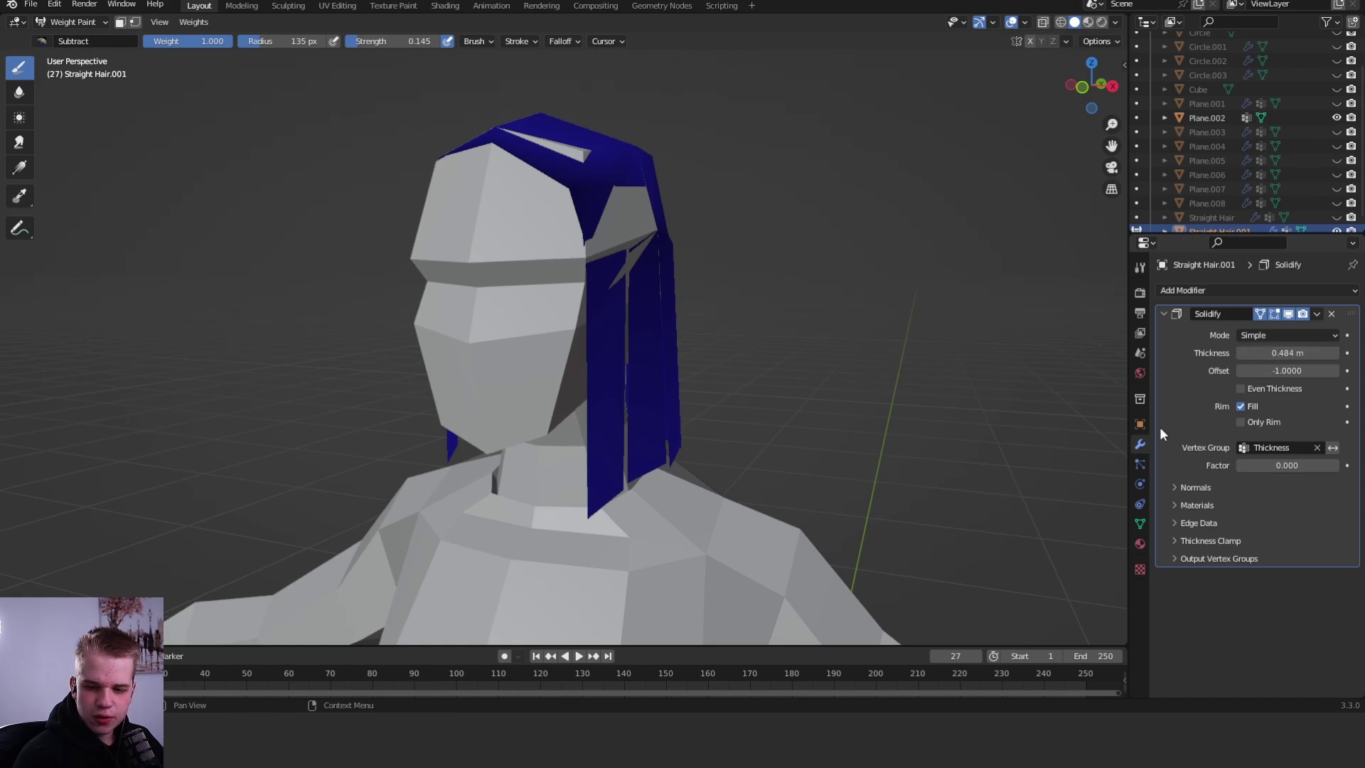
Choose the F Draw brush preset with strength 0.436
{"action": "left_click", "coordinate": [71, 41]}
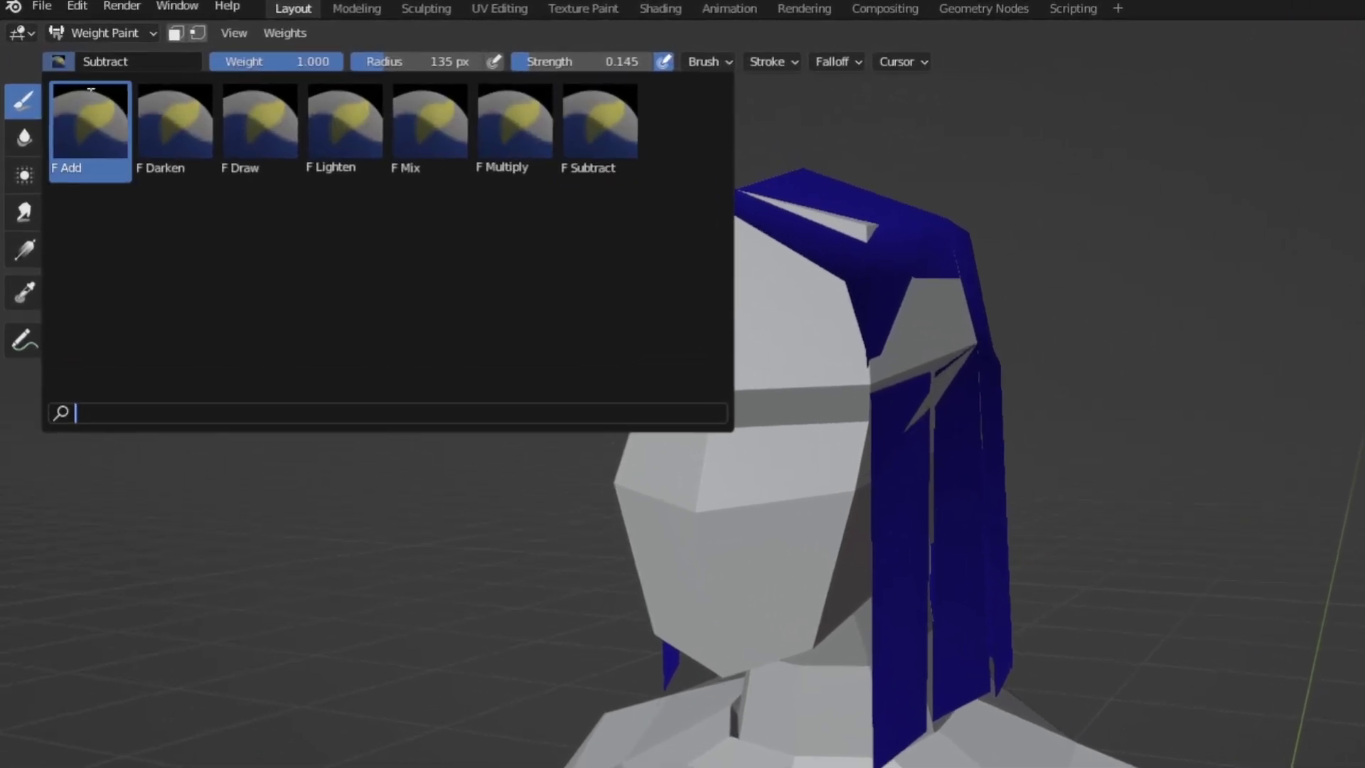
{"action": "left_click", "coordinate": [259, 133]}
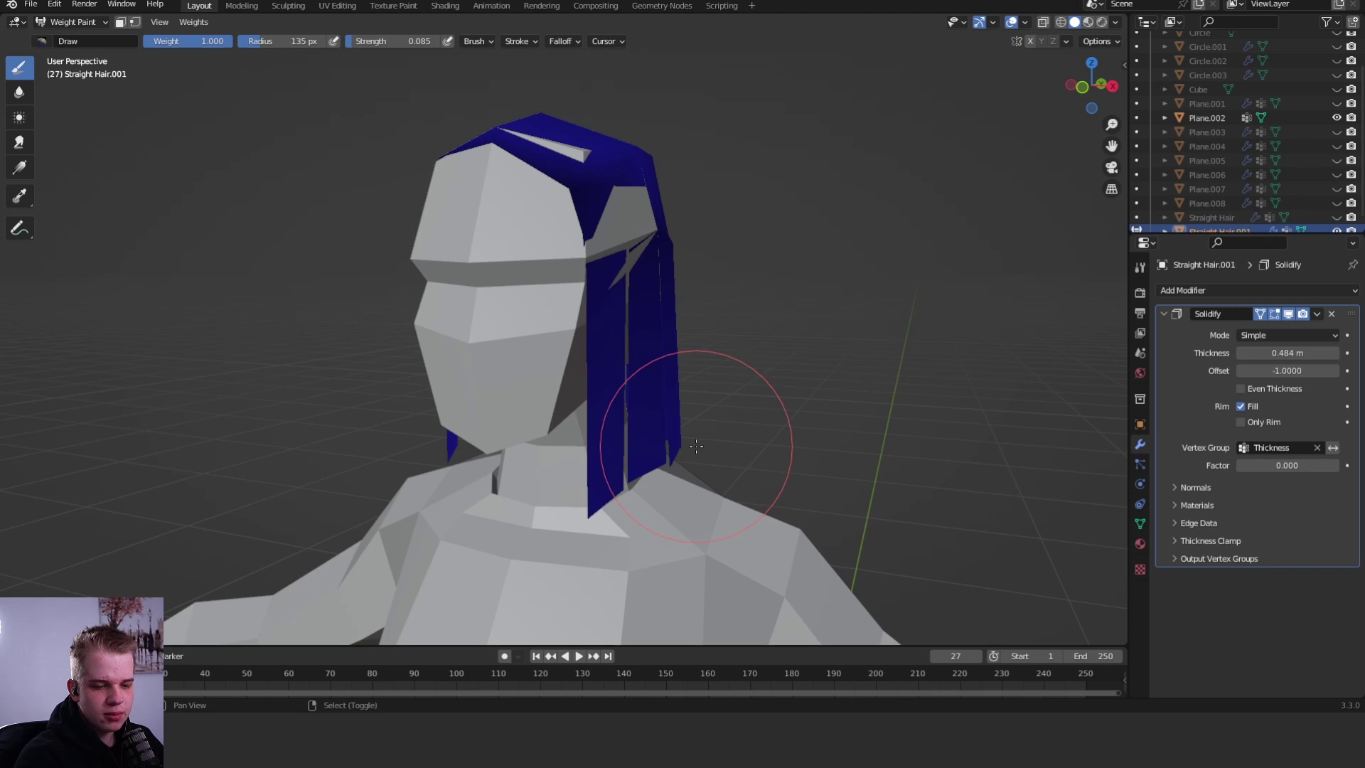
{"action": "key", "text": "shift+f"}
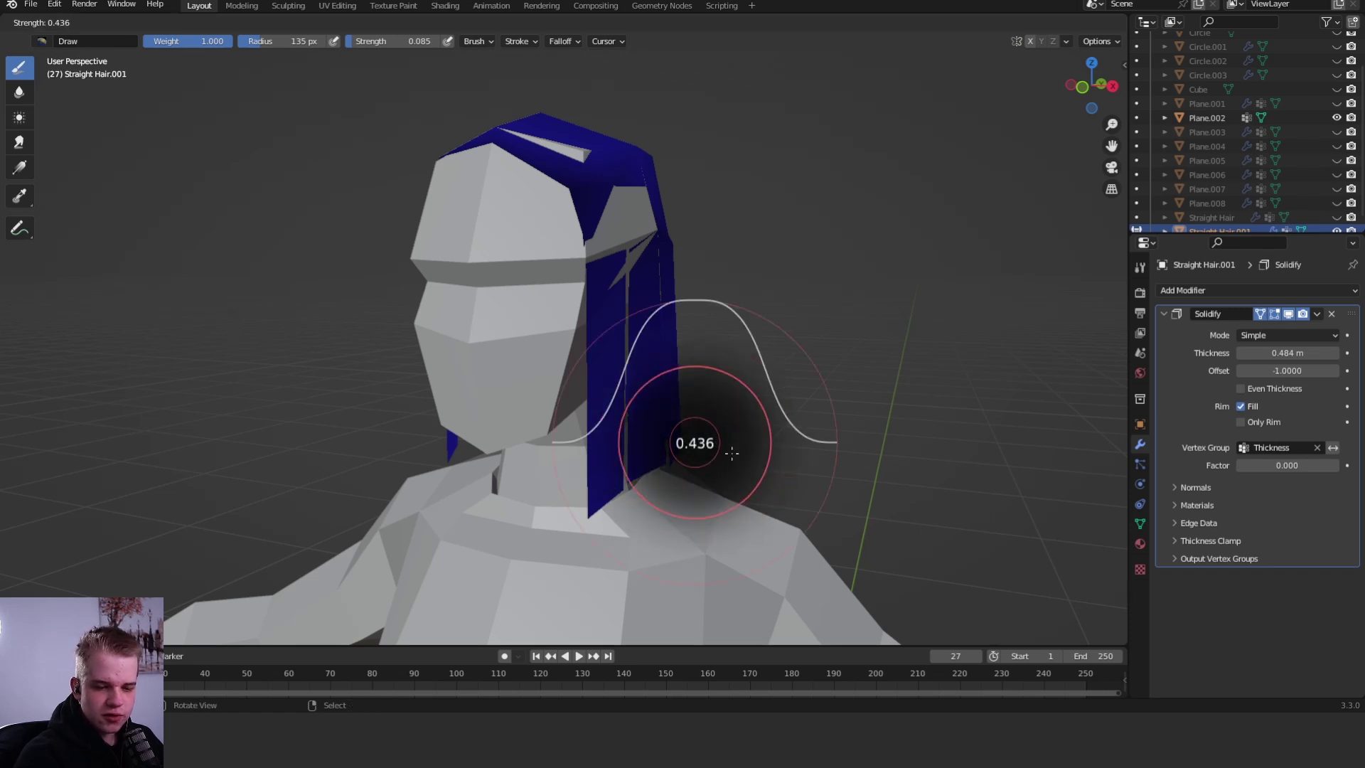
{"action": "left_click", "coordinate": [735, 448]}
Paint weight over the lower hair and side flap, then reopen Solidify's vertex group list
{"action": "left_click_drag", "start_coordinate": [639, 427], "coordinate": [710, 462]}
{"action": "mouse_move", "coordinate": [711, 462]}
{"action": "middle_mouse_down"}
{"action": "mouse_move", "coordinate": [817, 462]}
{"action": "mouse_move", "coordinate": [733, 454]}
{"action": "middle_mouse_up"}
{"action": "left_click_drag", "start_coordinate": [625, 369], "coordinate": [810, 442]}
{"action": "middle_click_drag", "start_coordinate": [810, 442], "coordinate": [518, 396]}
{"action": "left_click_drag", "start_coordinate": [518, 396], "coordinate": [540, 427]}
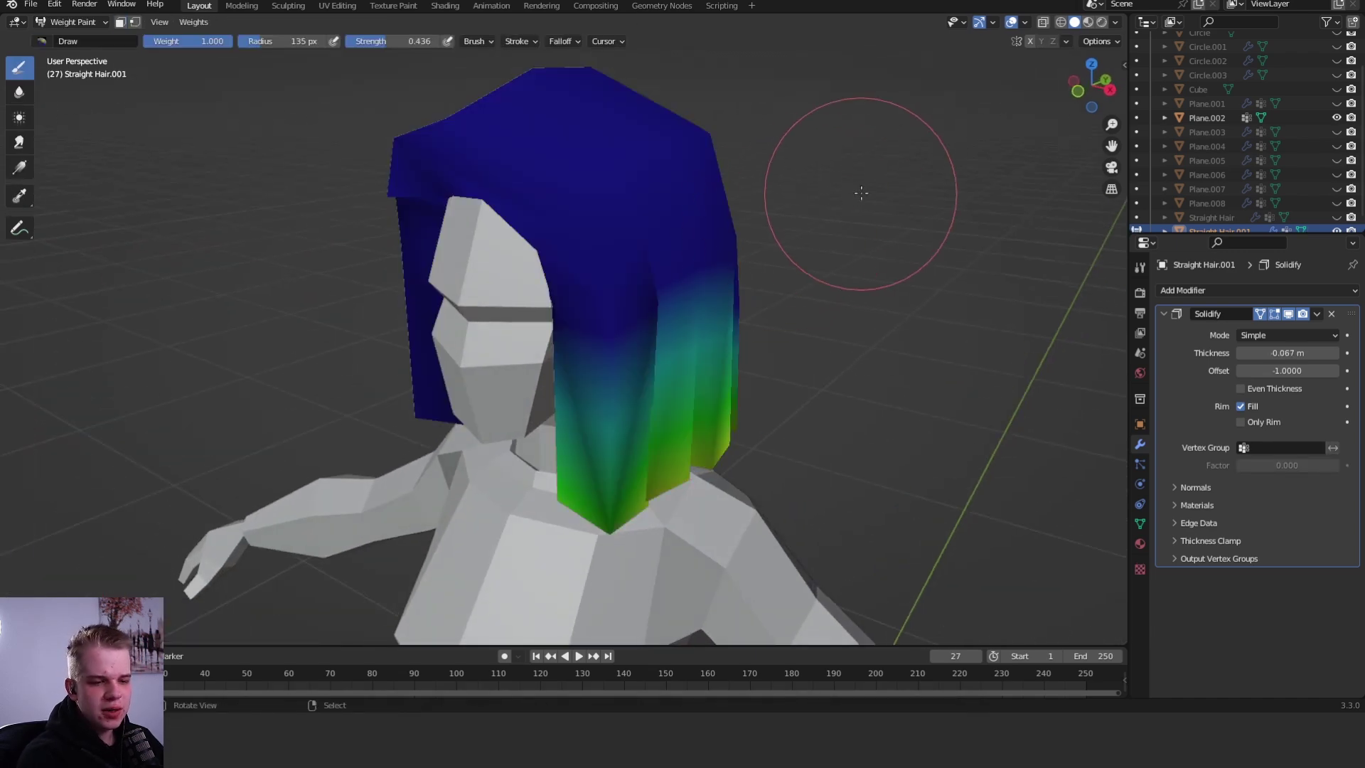
{"action": "scroll", "coordinate": [863, 189], "scroll_direction": "down", "scroll_amount": 3}
{"action": "key", "text": "Tab"}
{"action": "key", "text": "shift+z"}
{"action": "key", "text": "shift+z"}
{"action": "left_click", "coordinate": [1274, 448]}
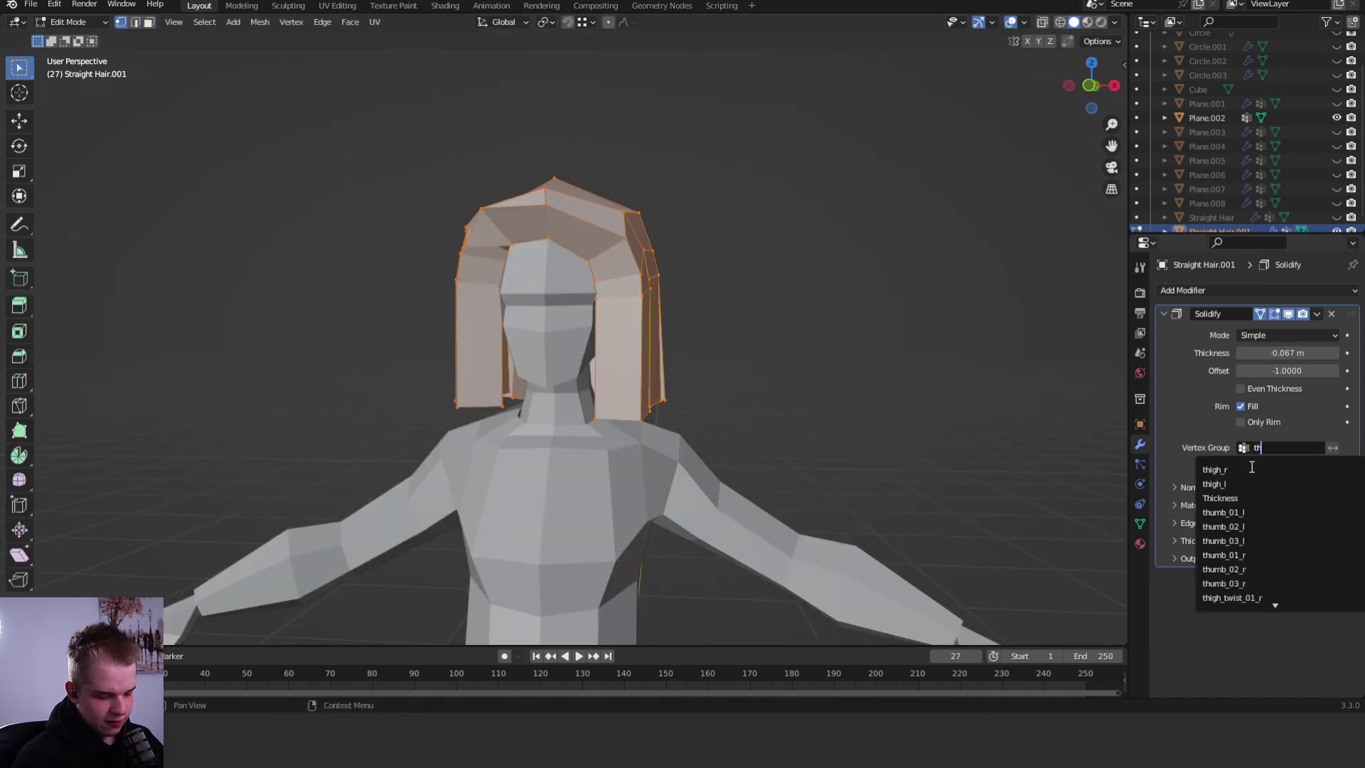
Set the Solidify vertex group to Thickness and return to Weight Paint mode
{"action": "type", "text": "thick"}
{"action": "left_click", "coordinate": [1251, 469]}
{"action": "middle_click_drag", "start_coordinate": [768, 284], "coordinate": [611, 256]}
{"action": "left_click", "coordinate": [681, 192]}
Paint thickness weights on the hair with brush strength 0.218
{"action": "left_click_drag", "start_coordinate": [611, 256], "coordinate": [595, 244]}
{"action": "key", "text": "shift+z"}
{"action": "mouse_move", "coordinate": [594, 244]}
{"action": "middle_mouse_down"}
{"action": "mouse_move", "coordinate": [639, 295]}
{"action": "mouse_move", "coordinate": [610, 244]}
{"action": "middle_mouse_up"}
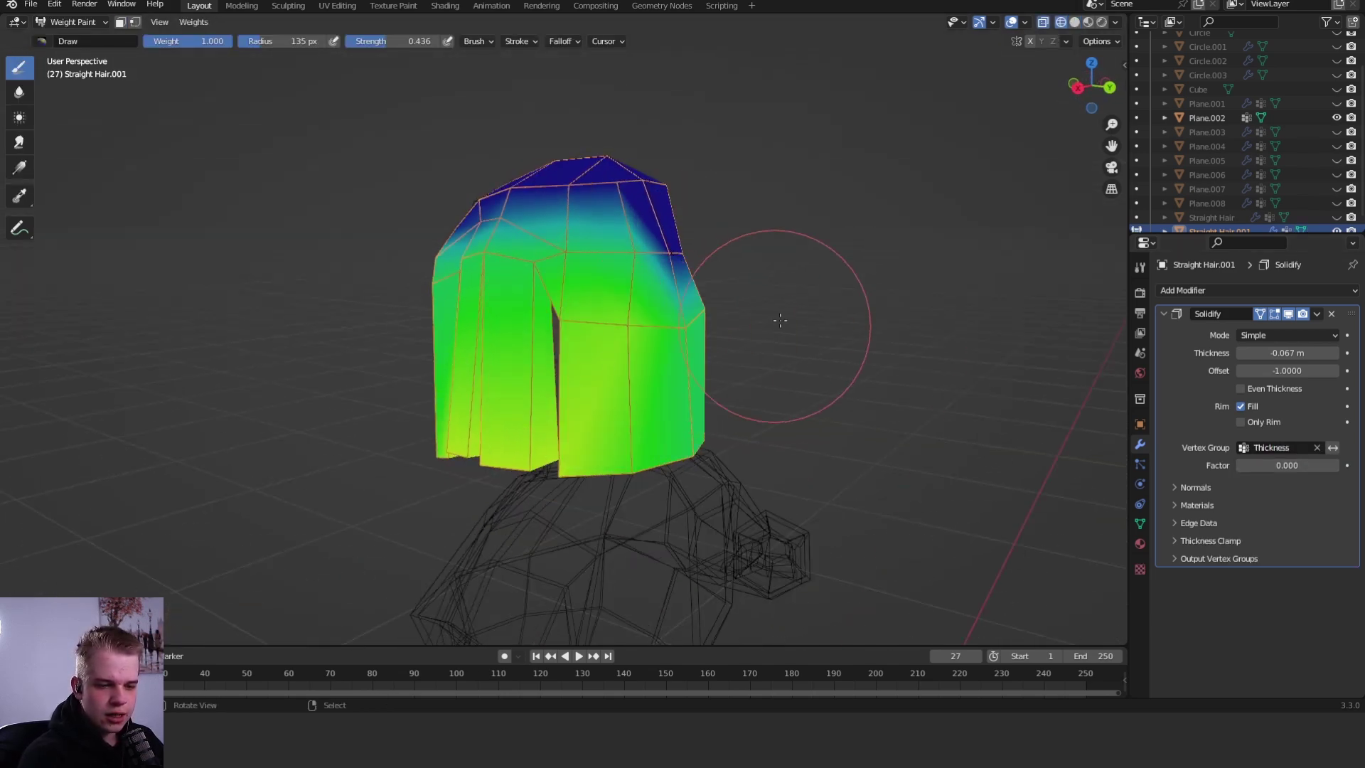
{"action": "middle_click_drag", "start_coordinate": [777, 320], "coordinate": [625, 335]}
{"action": "key", "text": "shift+f"}
{"action": "left_click", "coordinate": [580, 385]}
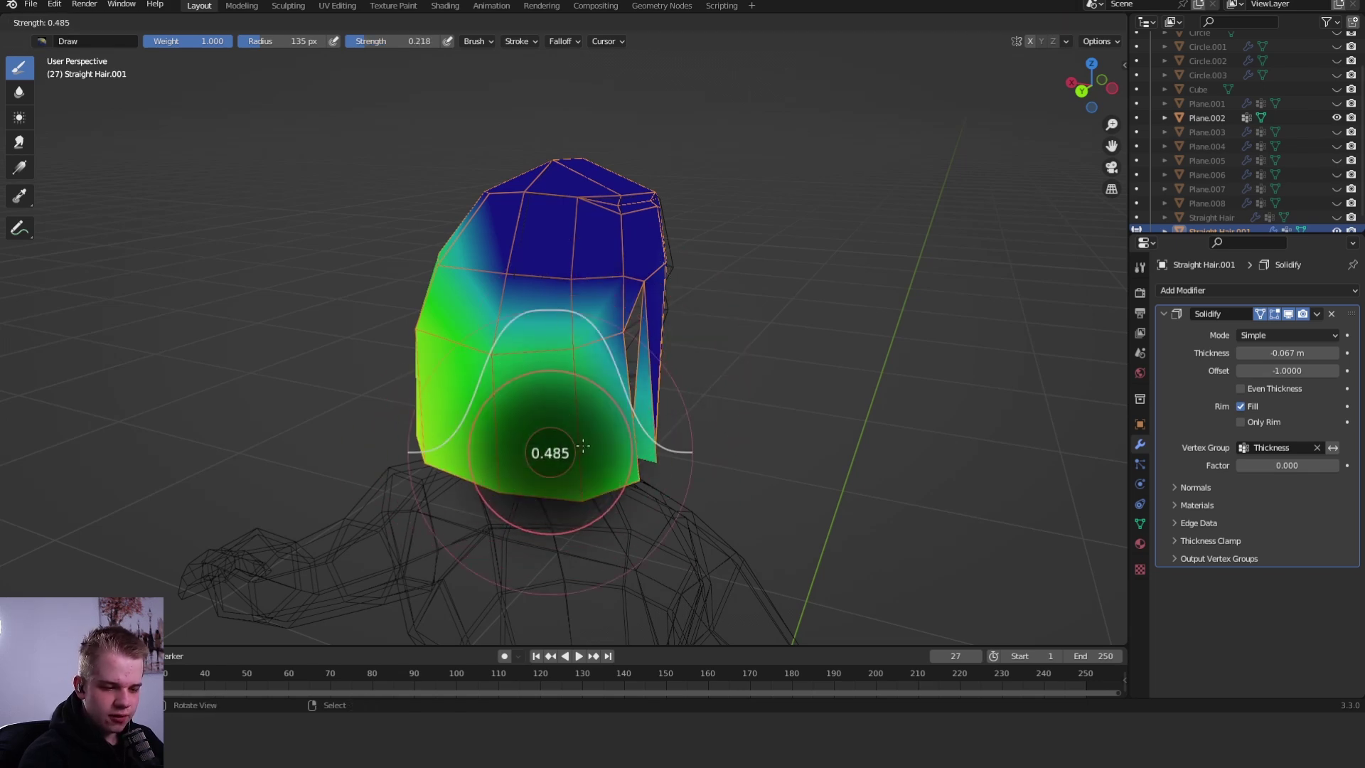
Lower brush strength to 0.176 and check the weight gradient from several angles
{"action": "middle_click_drag", "start_coordinate": [652, 455], "coordinate": [594, 474]}
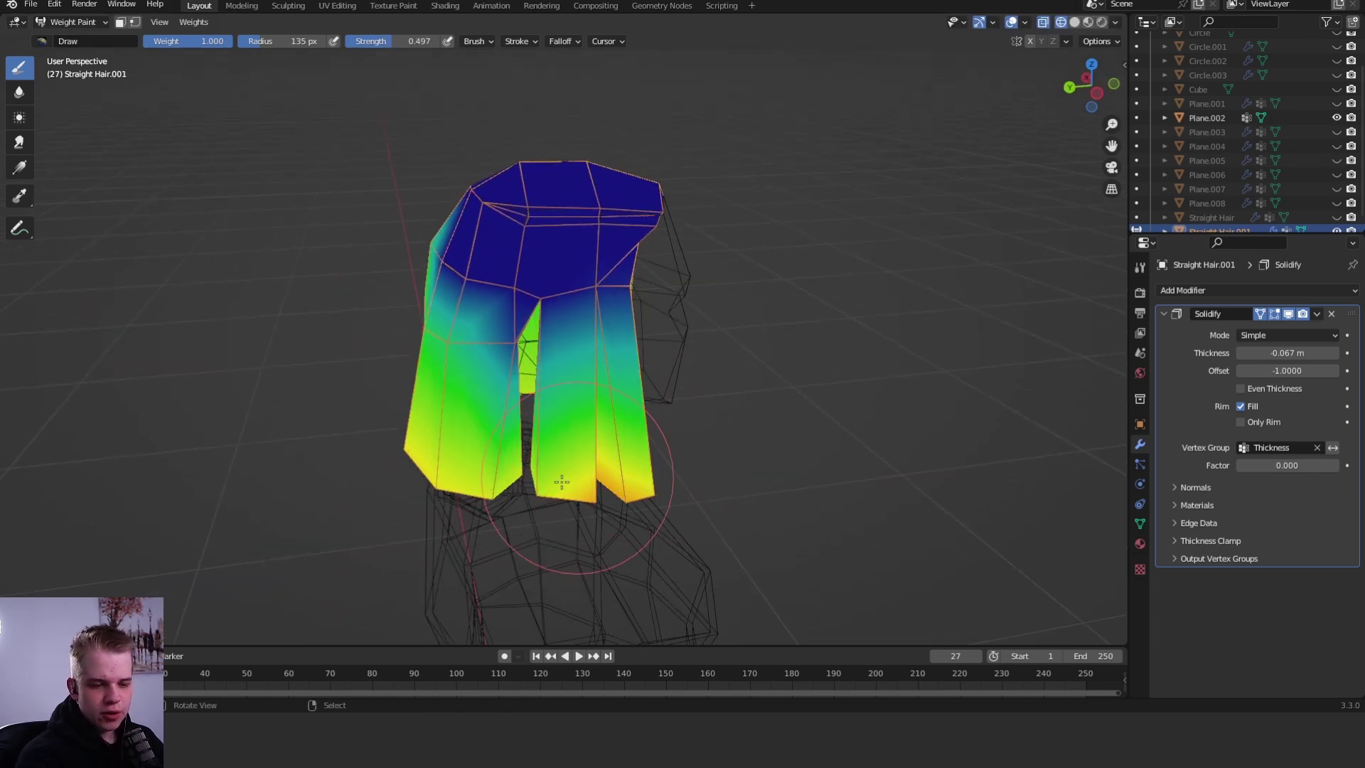
{"action": "middle_click_drag", "start_coordinate": [438, 430], "coordinate": [592, 479]}
{"action": "mouse_move", "coordinate": [470, 484]}
{"action": "middle_mouse_down"}
{"action": "mouse_move", "coordinate": [600, 426]}
{"action": "mouse_move", "coordinate": [648, 430]}
{"action": "mouse_move", "coordinate": [640, 412]}
{"action": "mouse_move", "coordinate": [538, 490]}
{"action": "mouse_move", "coordinate": [540, 213]}
{"action": "middle_mouse_up"}
{"action": "key", "text": "shift+f"}
{"action": "middle_click_drag", "start_coordinate": [651, 243], "coordinate": [827, 285]}
{"action": "middle_click_drag", "start_coordinate": [462, 283], "coordinate": [553, 316]}
{"action": "key", "text": "KP_3"}
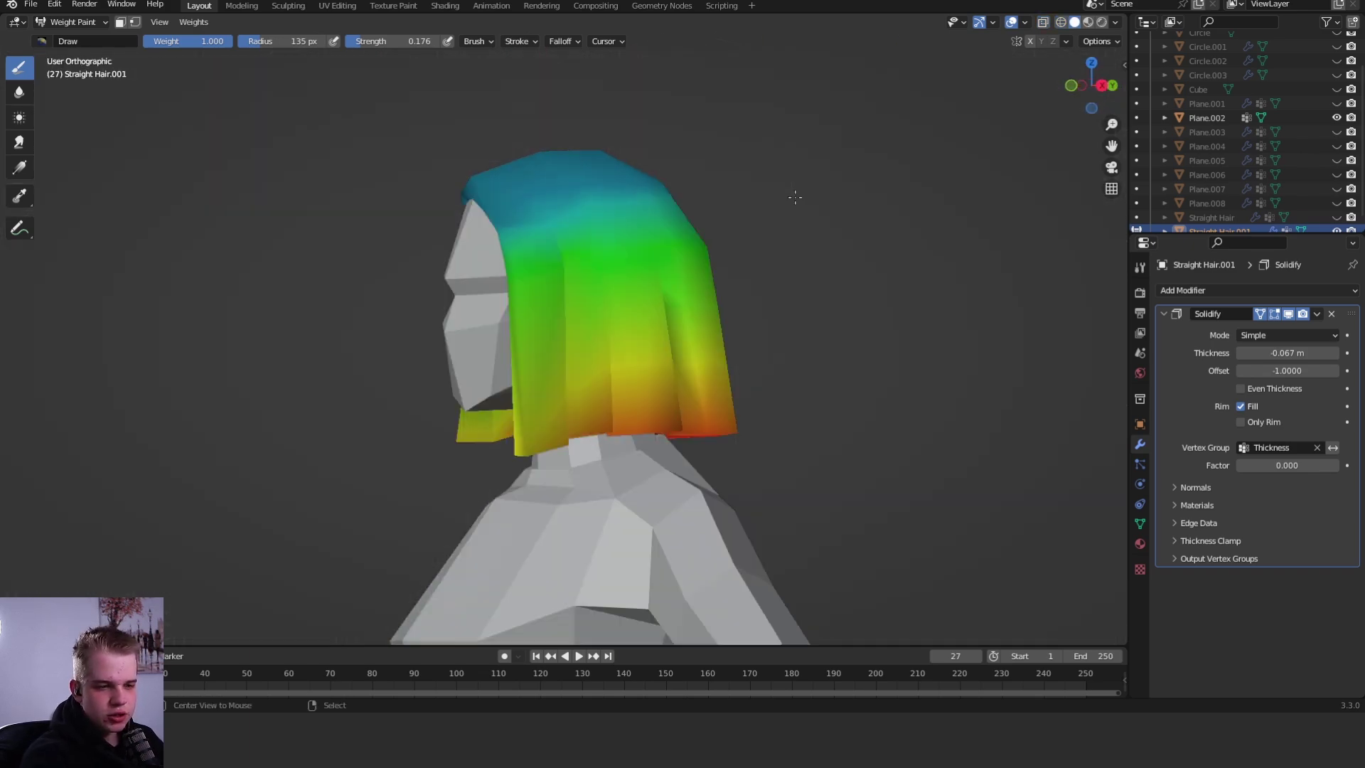
{"action": "key", "text": "KP_1"}
Loop-cut a new edge loop across the side hair strand in Edit Mode
{"action": "key", "text": "Tab"}
{"action": "middle_click_drag", "start_coordinate": [652, 196], "coordinate": [713, 305]}
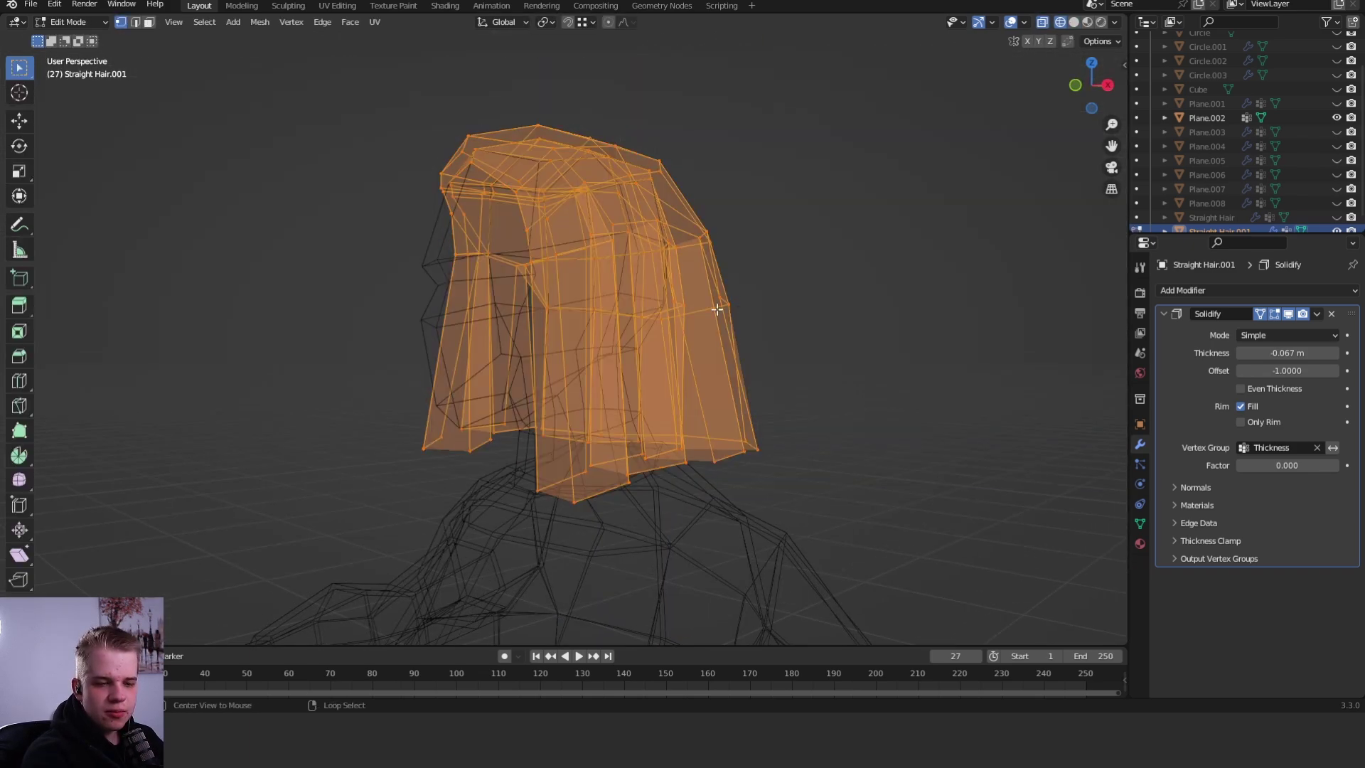
{"action": "key", "text": "alt+a"}
{"action": "key", "text": "KP_3"}
{"action": "key", "text": "KP_1"}
{"action": "key", "text": "ctrl+r"}
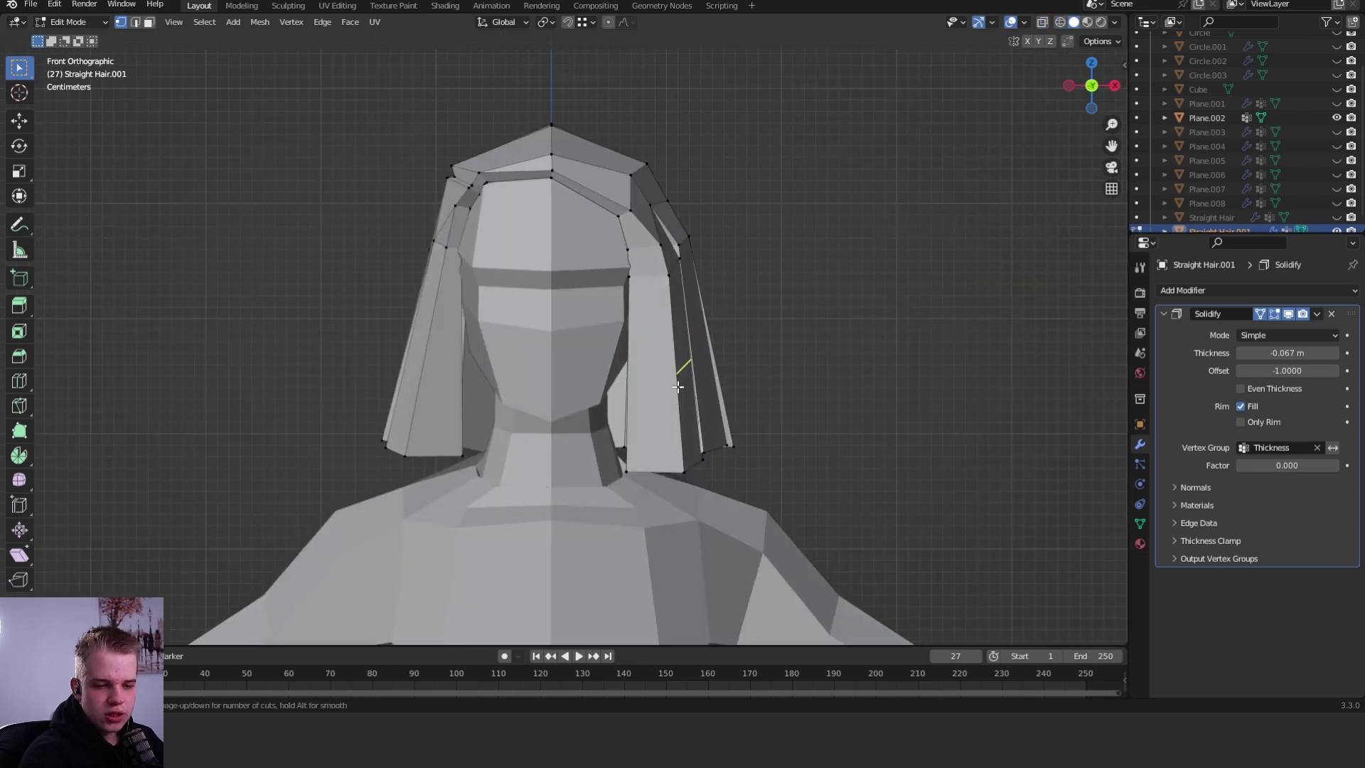
{"action": "left_click", "coordinate": [678, 386]}
Back in Weight Paint, switch to the Subtract brush at strength 0.133 to thin weights
{"action": "middle_click_drag", "start_coordinate": [874, 324], "coordinate": [578, 395]}
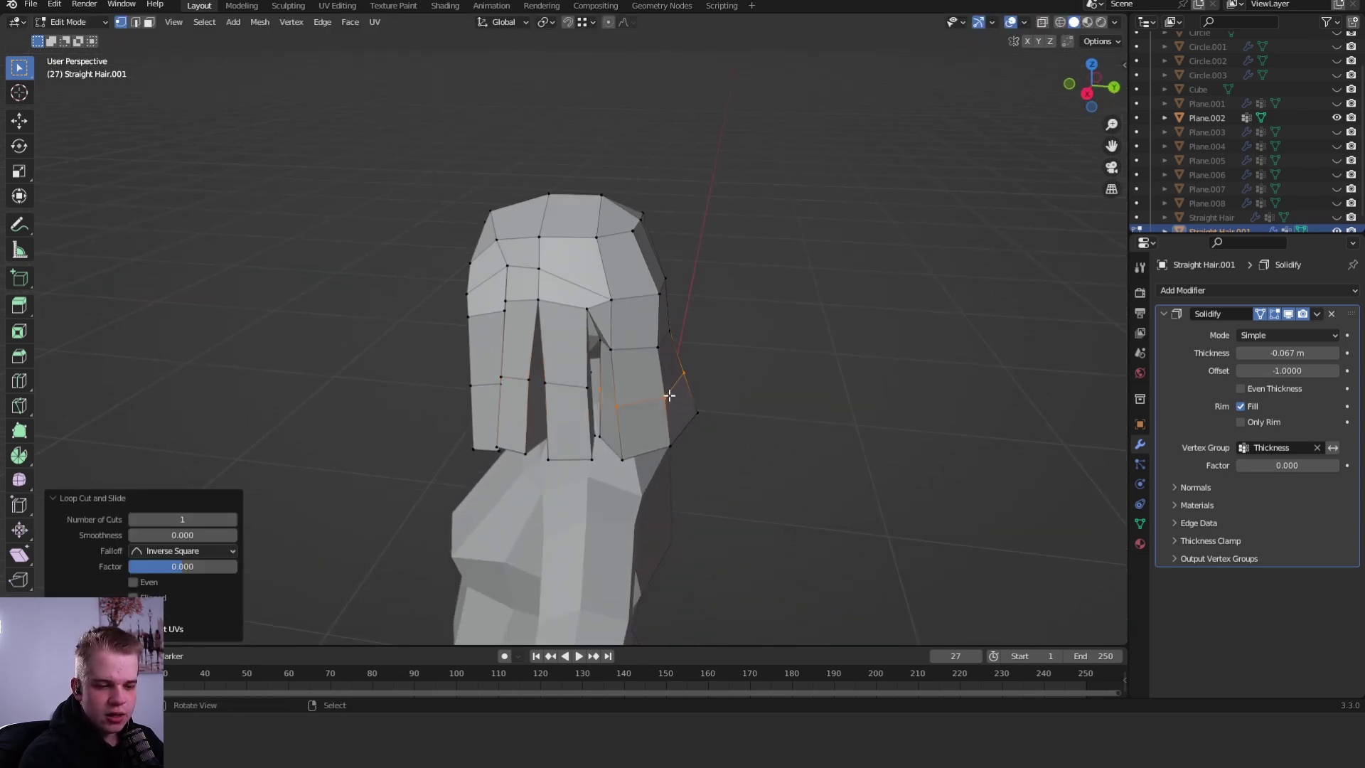
{"action": "middle_click_drag", "start_coordinate": [669, 396], "coordinate": [689, 357]}
{"action": "key", "text": "Tab"}
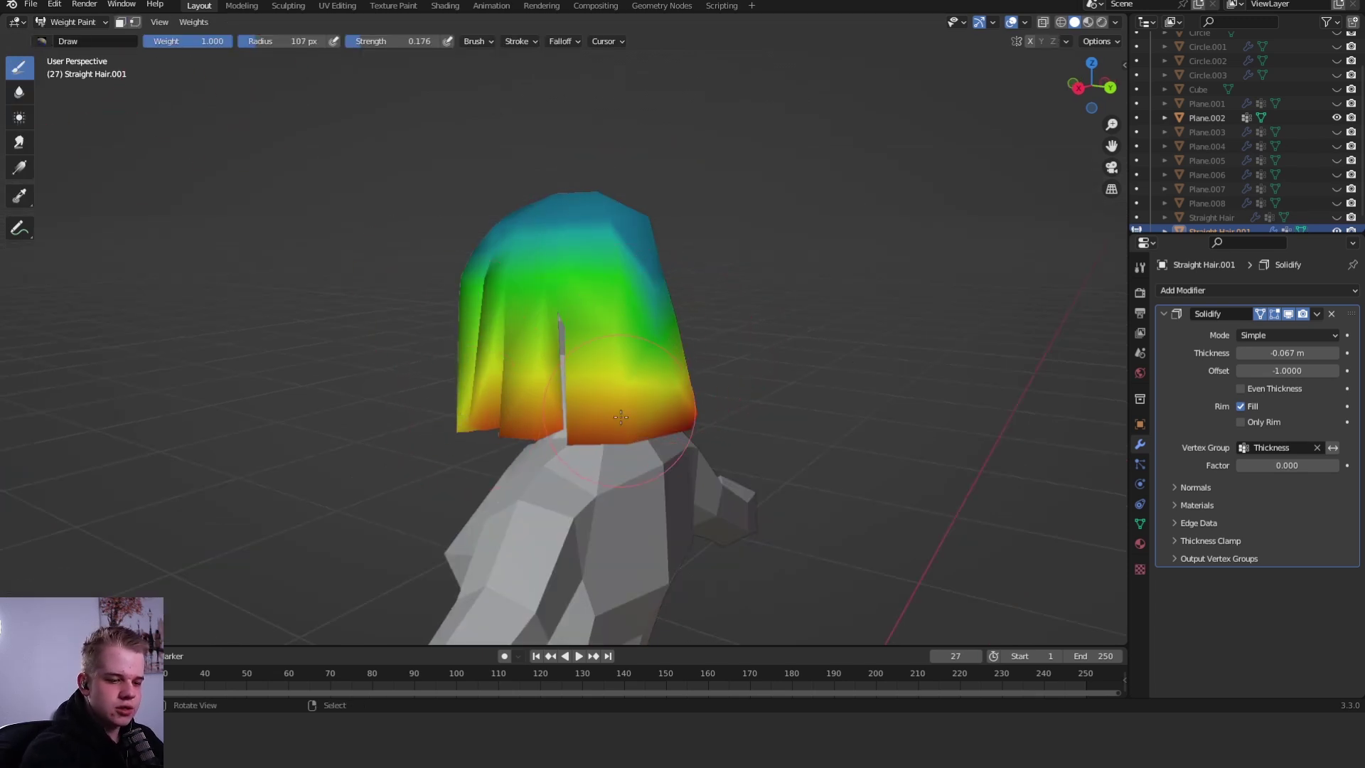
{"action": "middle_click_drag", "start_coordinate": [621, 416], "coordinate": [520, 457]}
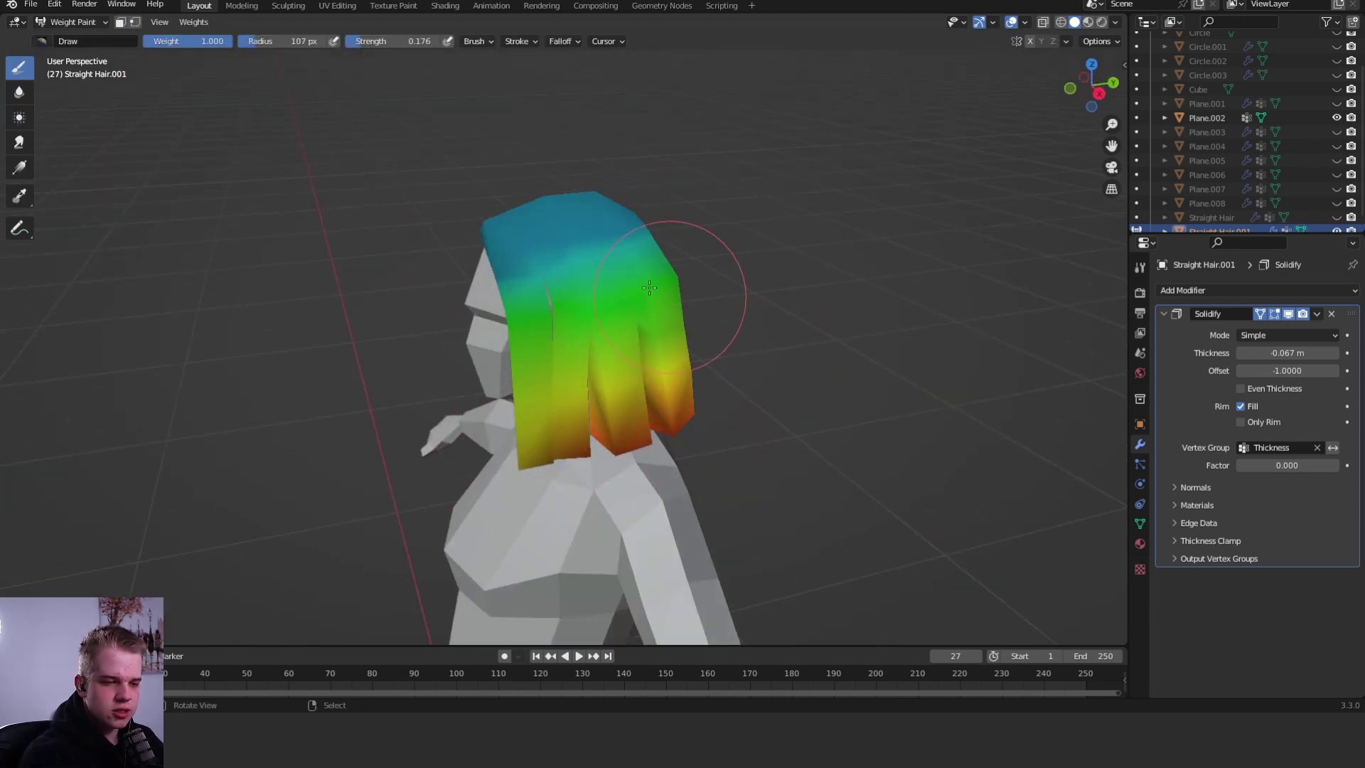
{"action": "left_click", "coordinate": [49, 38]}
{"action": "left_click", "coordinate": [404, 87]}
{"action": "key", "text": "shift+f"}
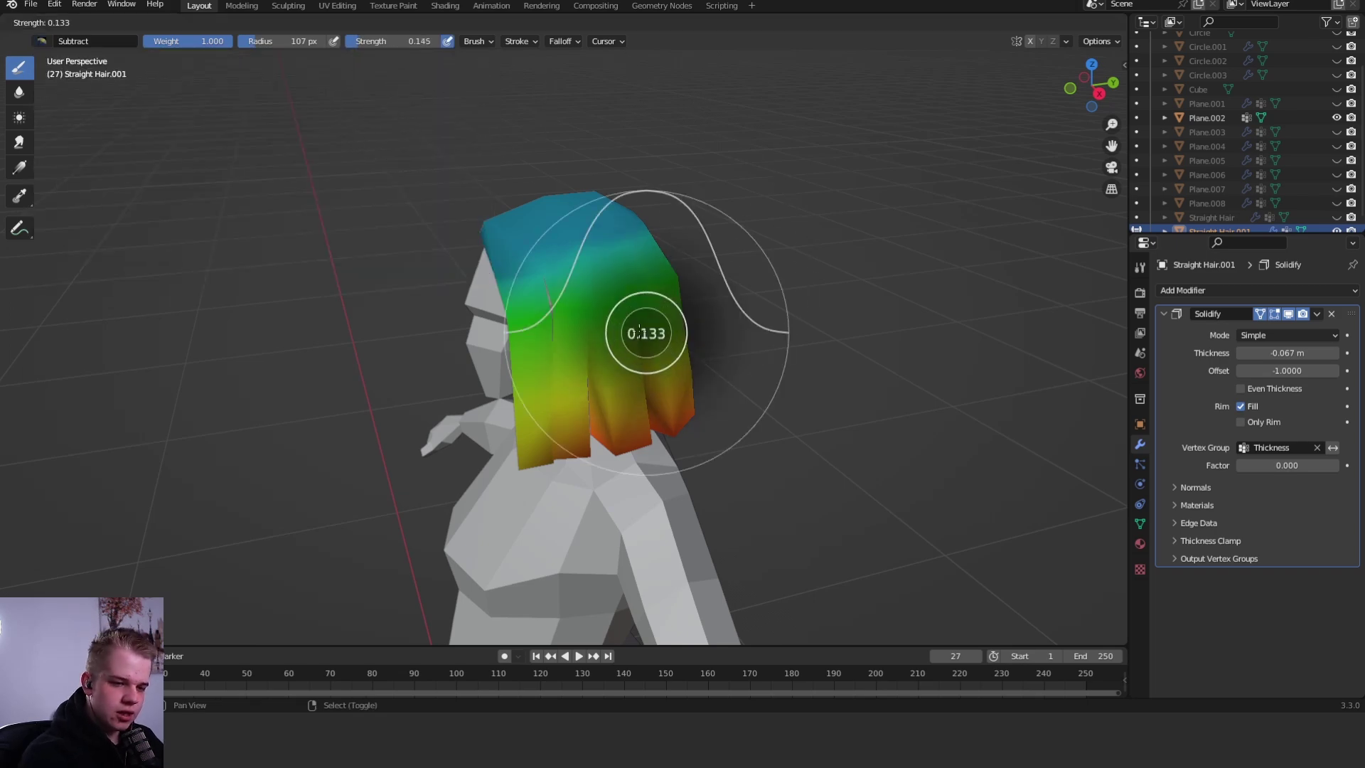
{"action": "left_click", "coordinate": [638, 333]}
{"action": "key", "text": "Tab"}
{"action": "key", "text": "KP_1"}
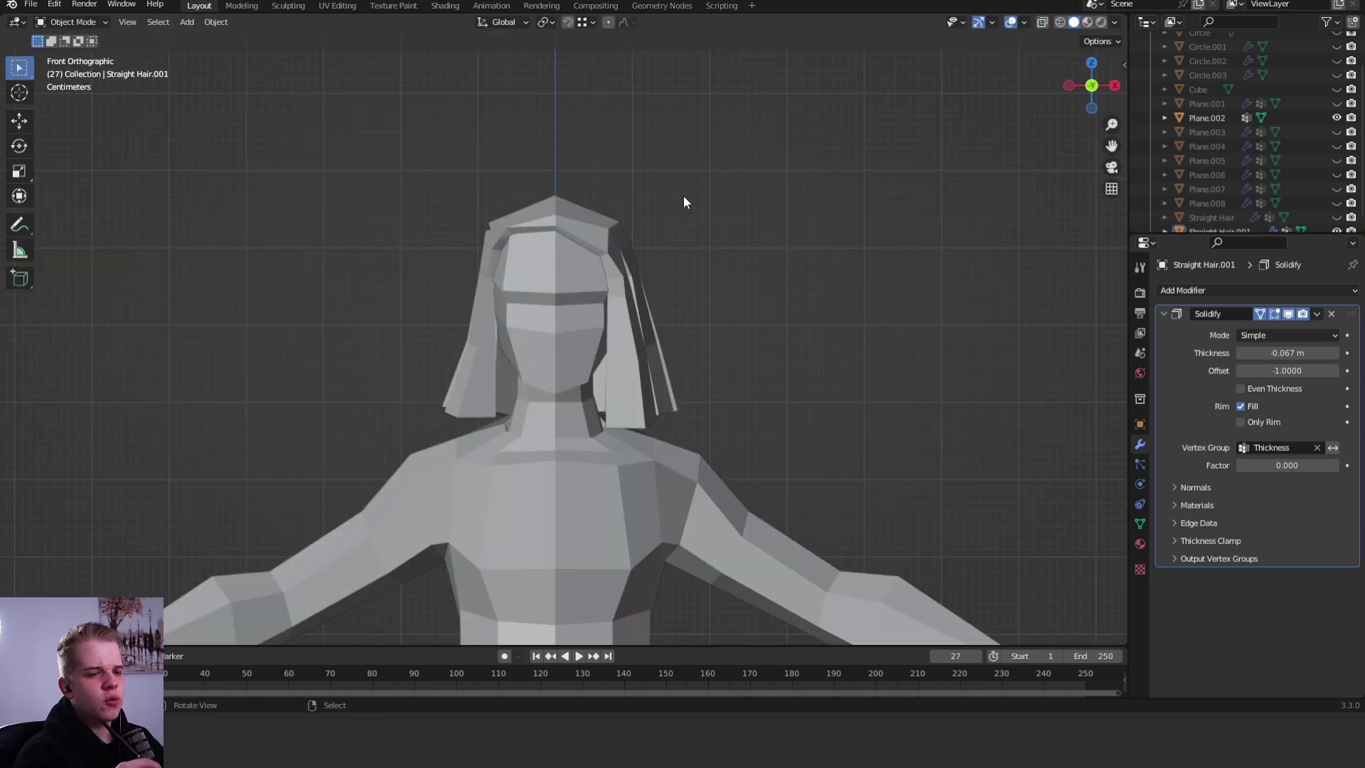
{"action": "key", "text": "shift+z"}
{"action": "key", "text": "shift+z"}
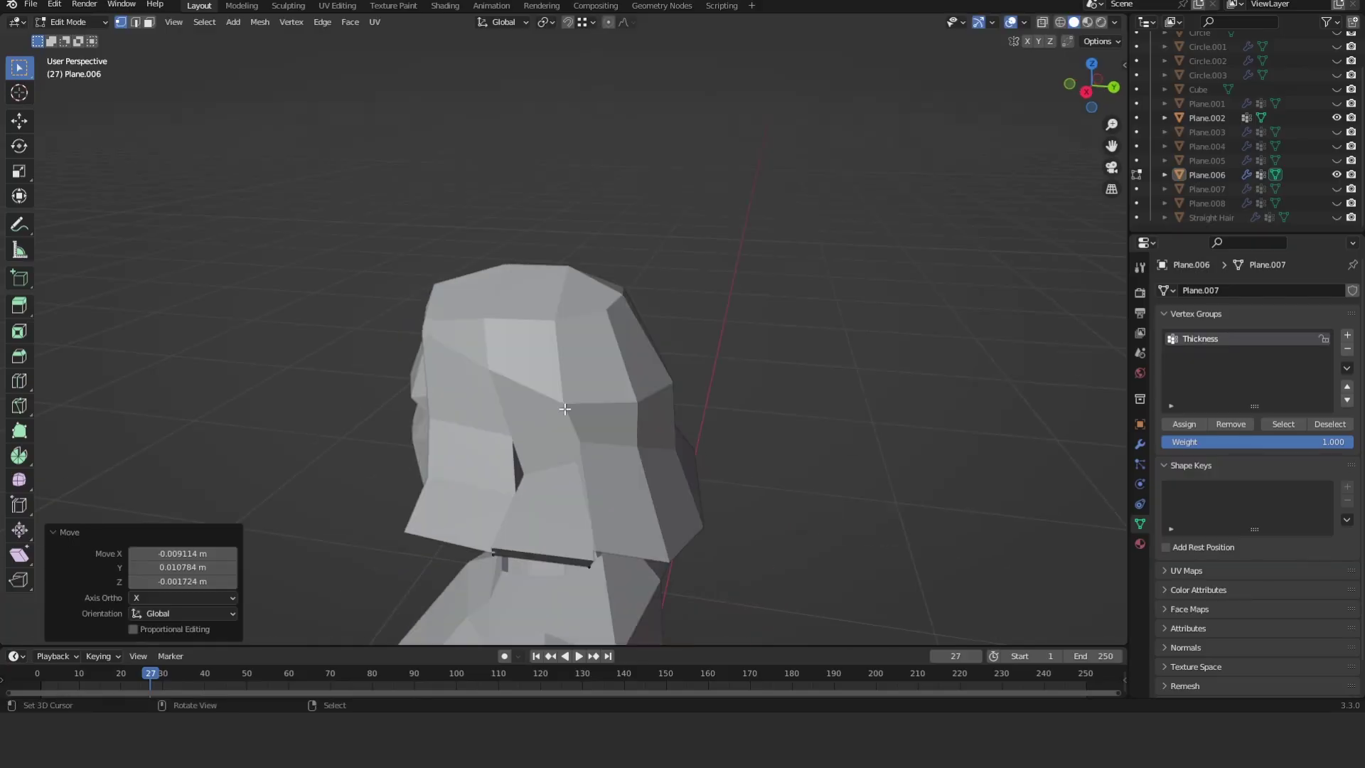
Move selected Plane.006 vertices in wireframe front view and check from the side
{"action": "left_click", "coordinate": [619, 448]}
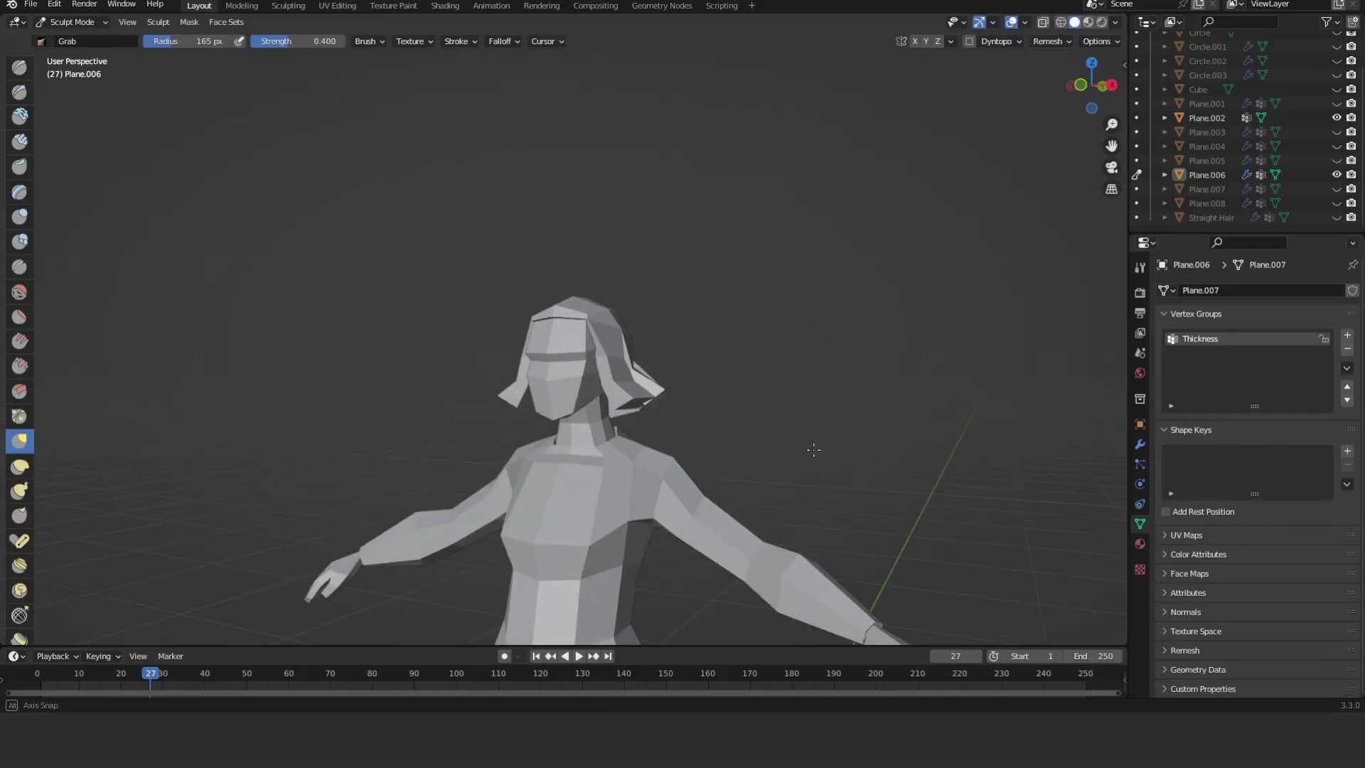
{"action": "scroll", "coordinate": [782, 426], "scroll_direction": "up", "scroll_amount": 4}
{"action": "key", "text": "shift+z"}
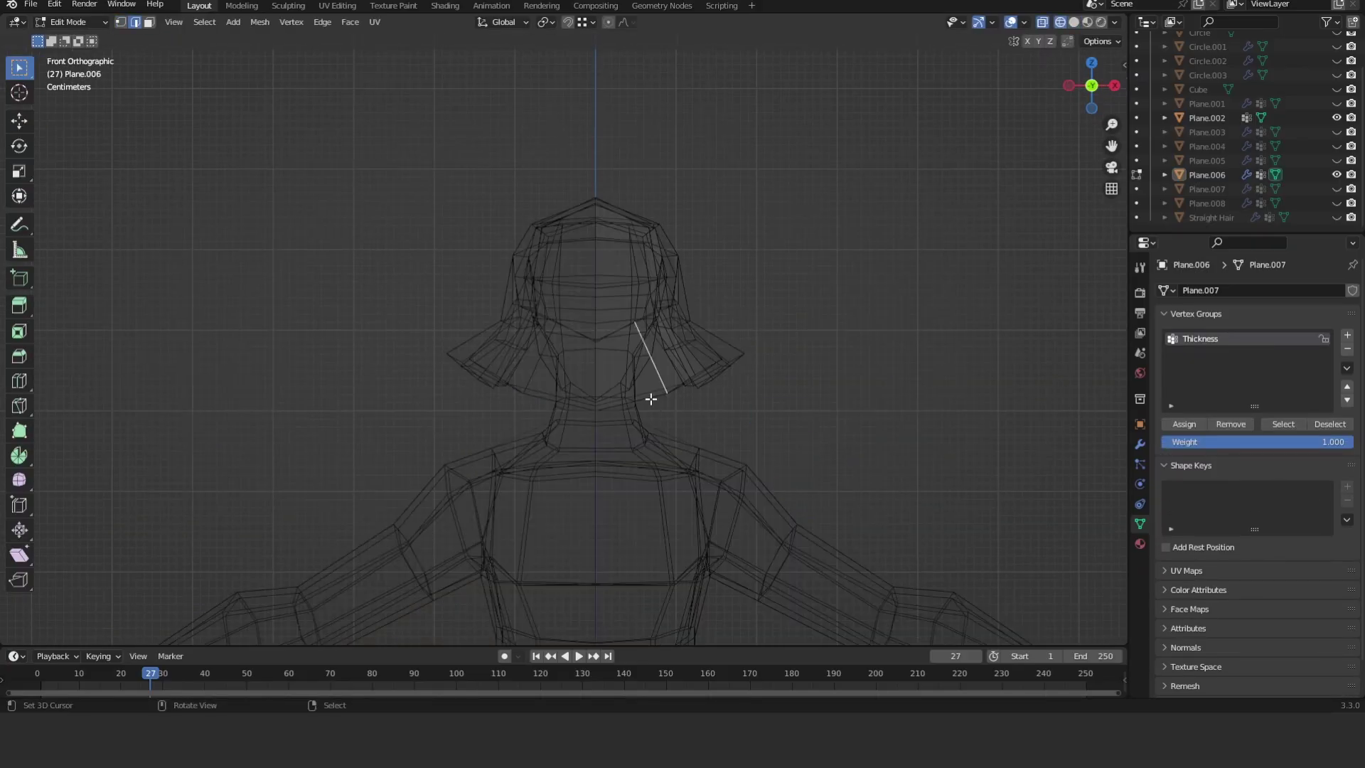
{"action": "key", "text": "shift+z"}
{"action": "key", "text": "g"}
{"action": "left_click", "coordinate": [749, 408]}
{"action": "middle_click_drag", "start_coordinate": [748, 409], "coordinate": [596, 332]}
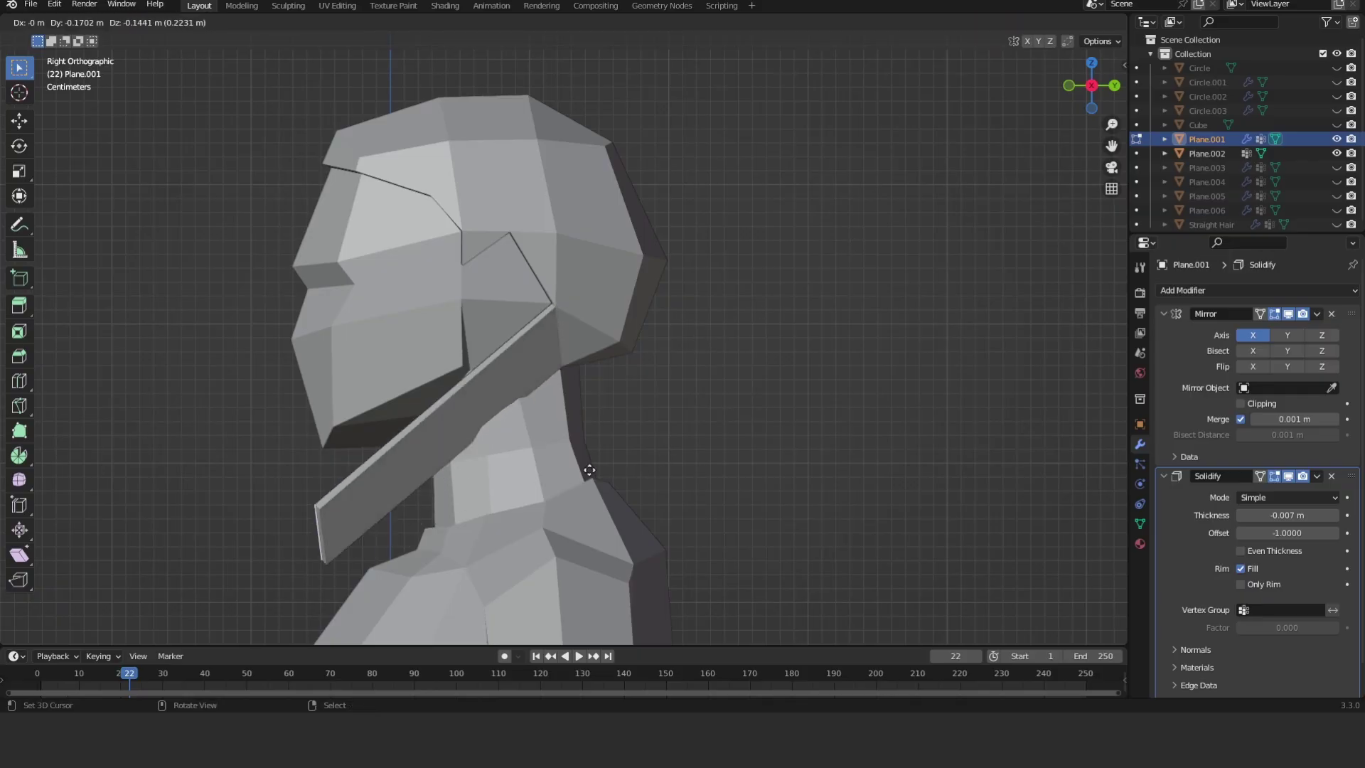
Extrude Plane.001's strand end and reposition it in front view
{"action": "left_click", "coordinate": [589, 470]}
{"action": "key", "text": "KP_1"}
{"action": "key", "text": "grave"}
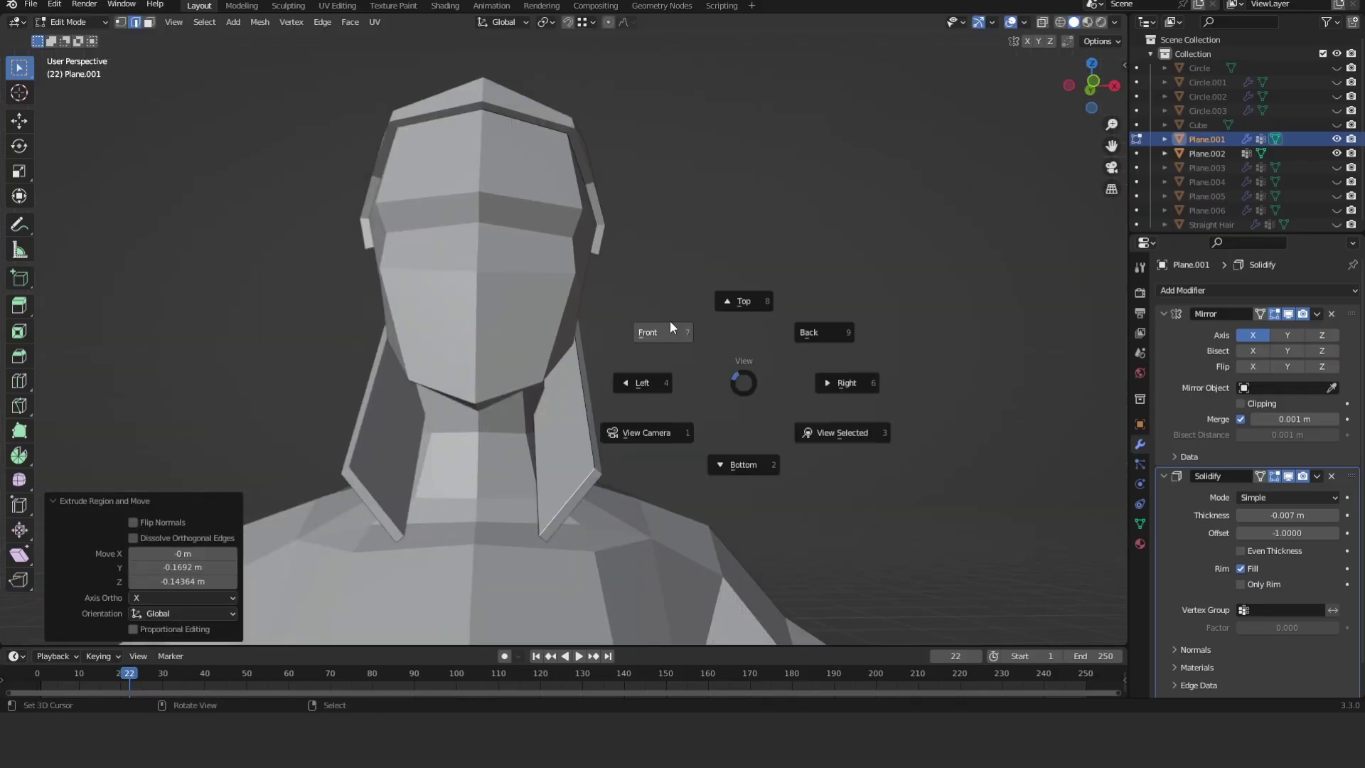
{"action": "key", "text": "Escape"}
{"action": "scroll", "coordinate": [740, 377], "scroll_direction": "down", "scroll_amount": 3}
{"action": "key", "text": "g"}
{"action": "left_click", "coordinate": [752, 408]}
{"action": "scroll", "coordinate": [700, 323], "scroll_direction": "up", "scroll_amount": 3}
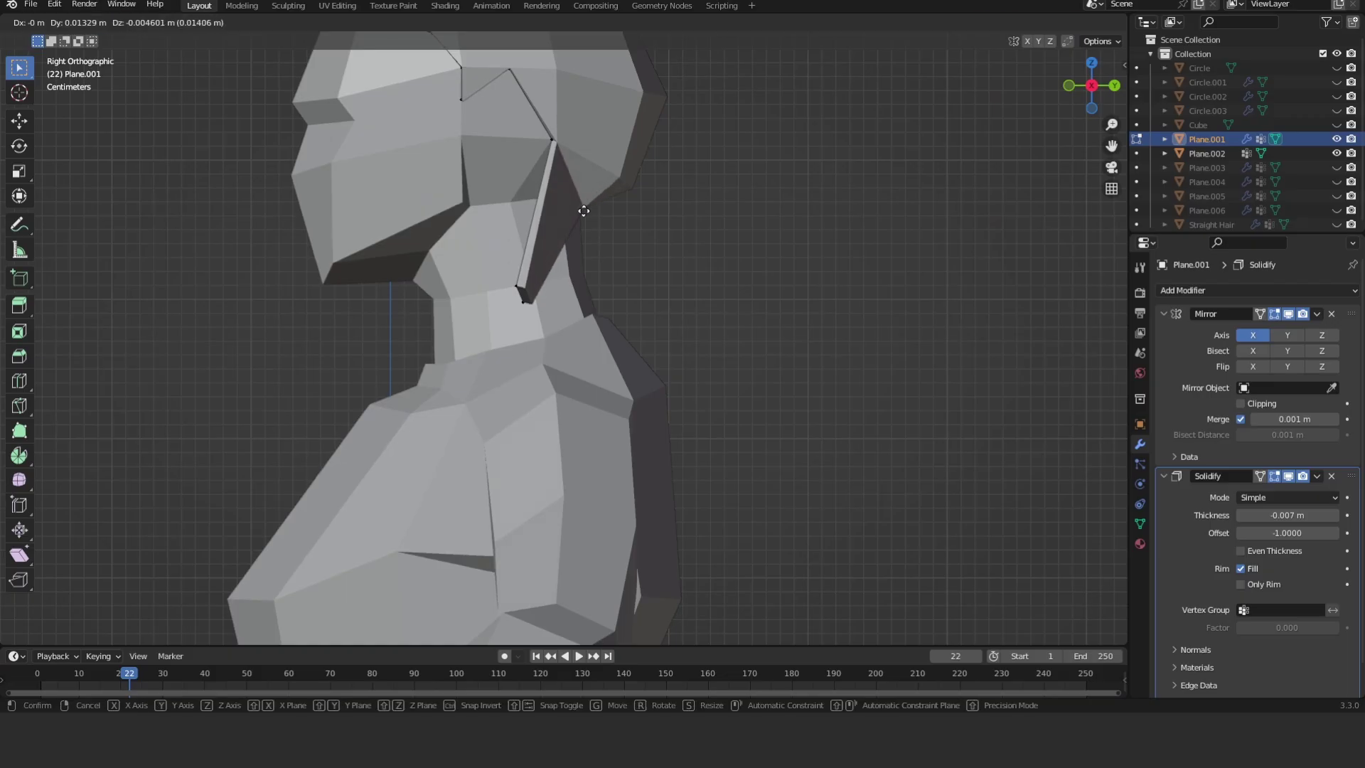
{"action": "left_click", "coordinate": [583, 211]}
Extrude another strand section down past the neck and rotate it into place
{"action": "left_click", "coordinate": [470, 355]}
{"action": "key", "text": "r"}
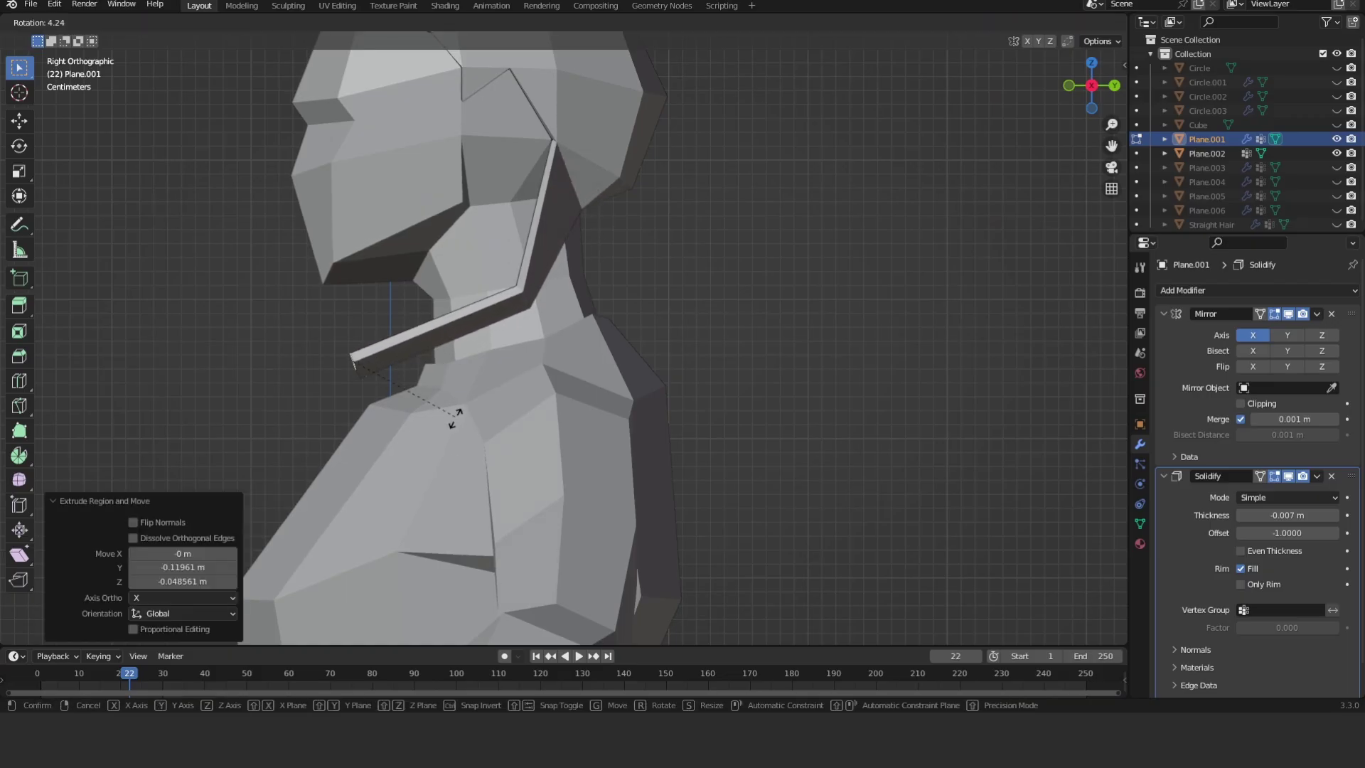
{"action": "left_click", "coordinate": [455, 418]}
{"action": "key", "text": "KP_1"}
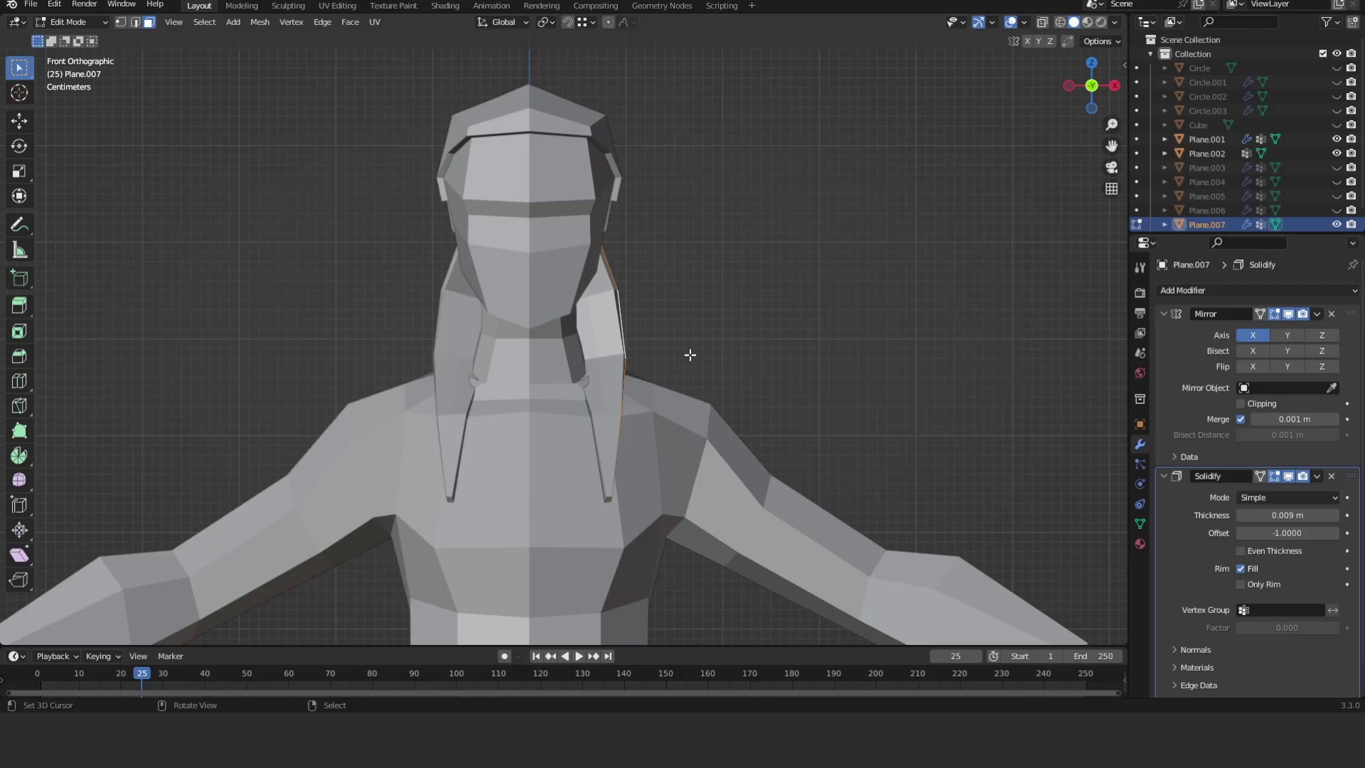
Switch the Plane.007 chest strands between wireframe and solid shading to inspect their mesh
{"action": "key", "text": "shift+z"}
{"action": "key", "text": "shift+z"}
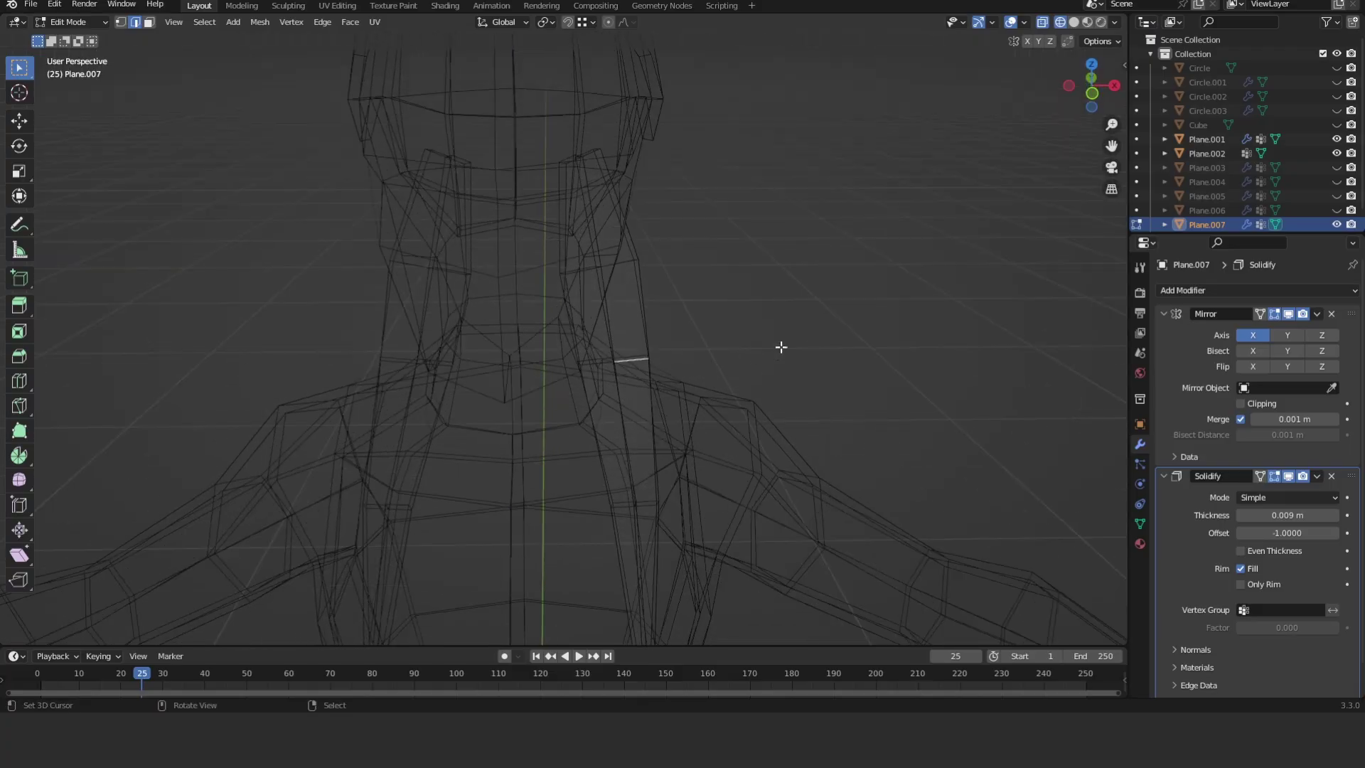
{"action": "key", "text": "shift+z"}
{"action": "key", "text": "shift+z"}
{"action": "key", "text": "z"}
{"action": "left_click", "coordinate": [824, 383]}
{"action": "key", "text": "shift+z"}
Move the Plane.007 strand vertices, checking the result in wireframe and solid shading
{"action": "key", "text": "z"}
{"action": "left_click", "coordinate": [750, 449]}
{"action": "left_click", "coordinate": [698, 487]}
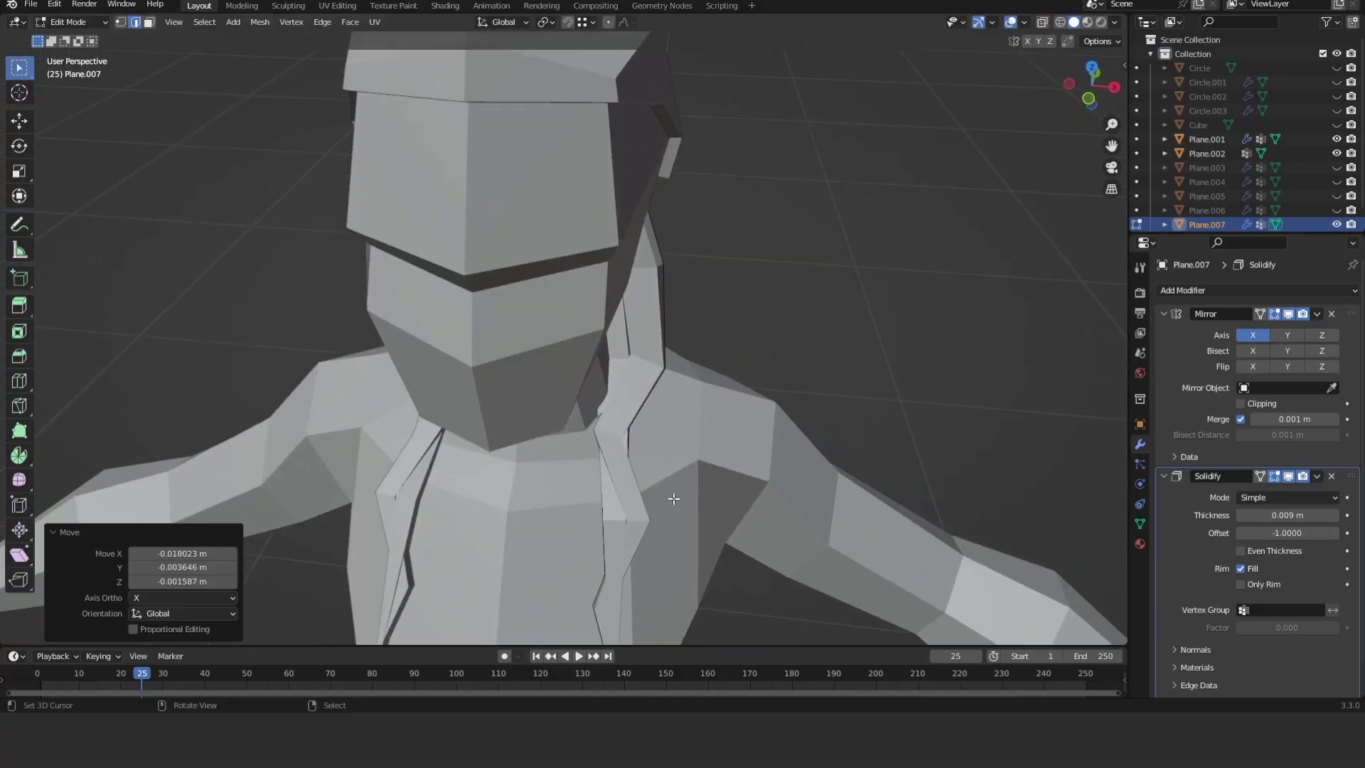
{"action": "key", "text": "shift+z"}
{"action": "key", "text": "ctrl+z"}
{"action": "key", "text": "ctrl+shift+z"}
{"action": "key", "text": "shift+z"}
{"action": "scroll", "coordinate": [734, 326], "scroll_direction": "up", "scroll_amount": 3}
Move and rotate strand sections into zig-zags behind the neck
{"action": "key", "text": "g"}
{"action": "left_click", "coordinate": [808, 323]}
{"action": "scroll", "coordinate": [793, 329], "scroll_direction": "up", "scroll_amount": 4}
{"action": "key", "text": "r"}
{"action": "mouse_move", "coordinate": [817, 398]}
{"action": "middle_mouse_down"}
{"action": "mouse_move", "coordinate": [899, 415]}
{"action": "mouse_move", "coordinate": [725, 390]}
{"action": "mouse_move", "coordinate": [813, 396]}
{"action": "middle_mouse_up"}
{"action": "key", "text": "Escape"}
{"action": "key", "text": "g"}
{"action": "left_click", "coordinate": [738, 415]}
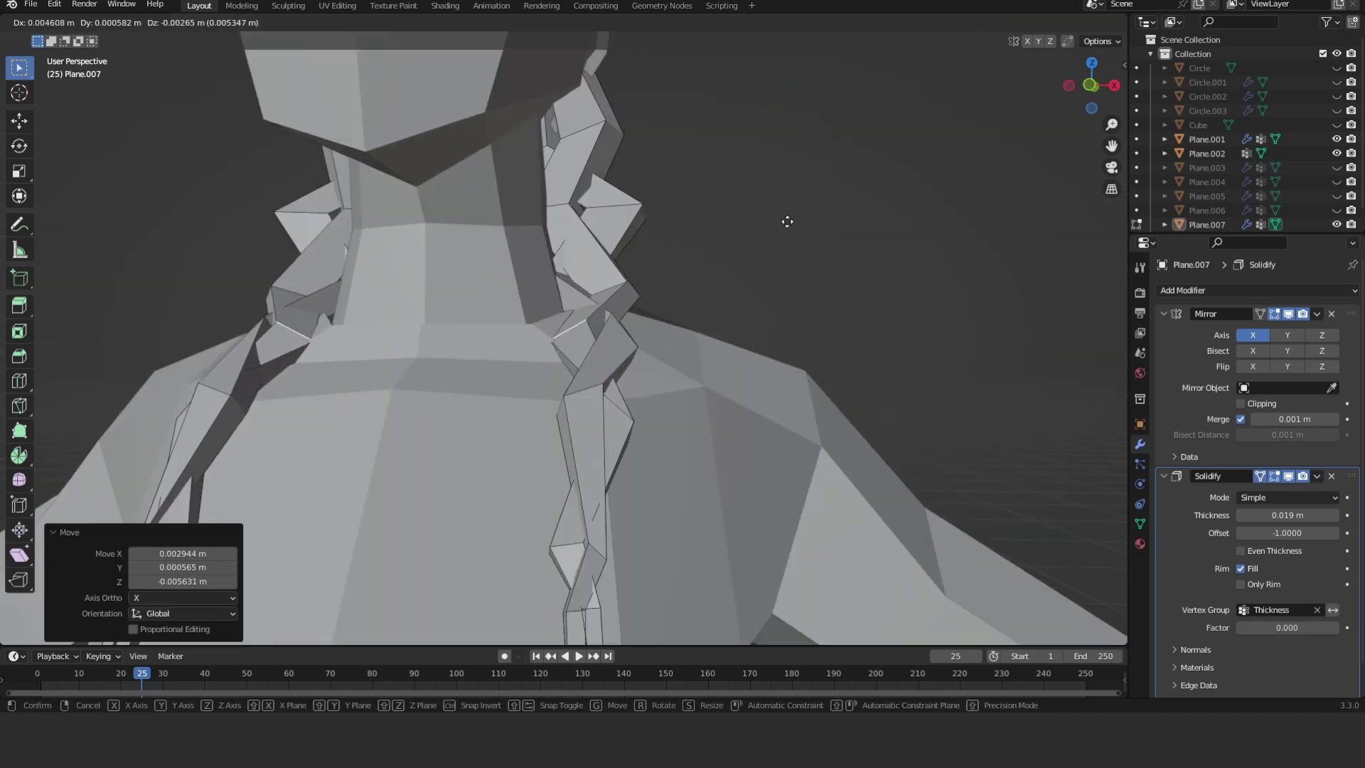
{"action": "middle_click_drag", "start_coordinate": [786, 221], "coordinate": [736, 108]}
{"action": "key", "text": "Escape"}
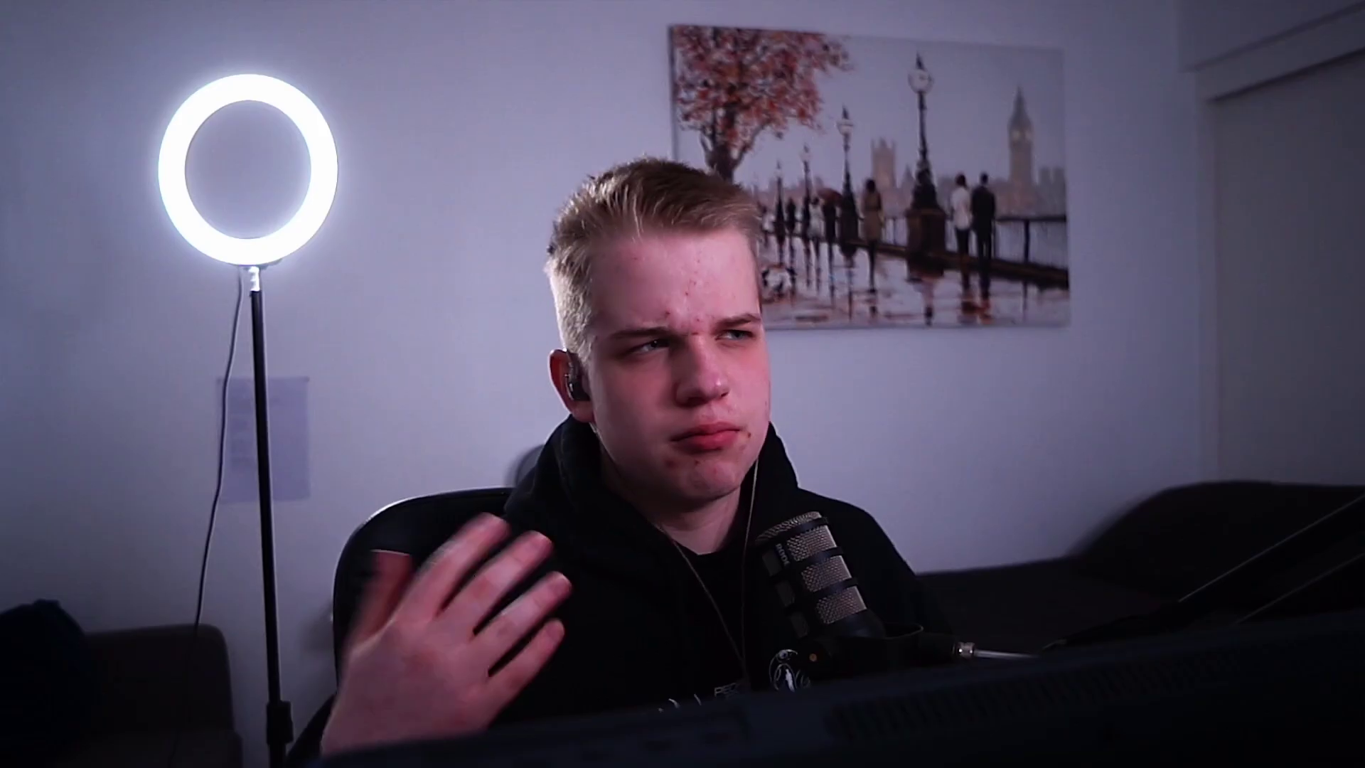